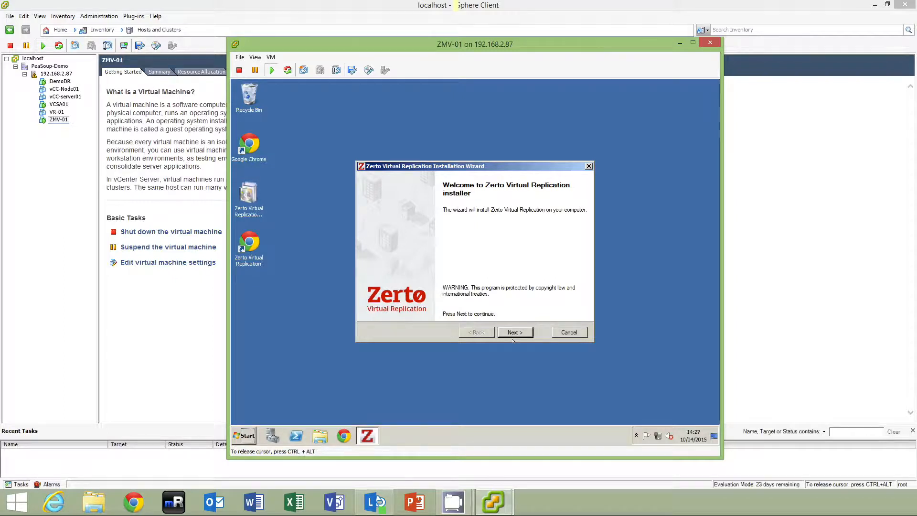
- Accept the Zerto Virtual Replication license agreement and continue to the destination selection
left_click(512, 333)
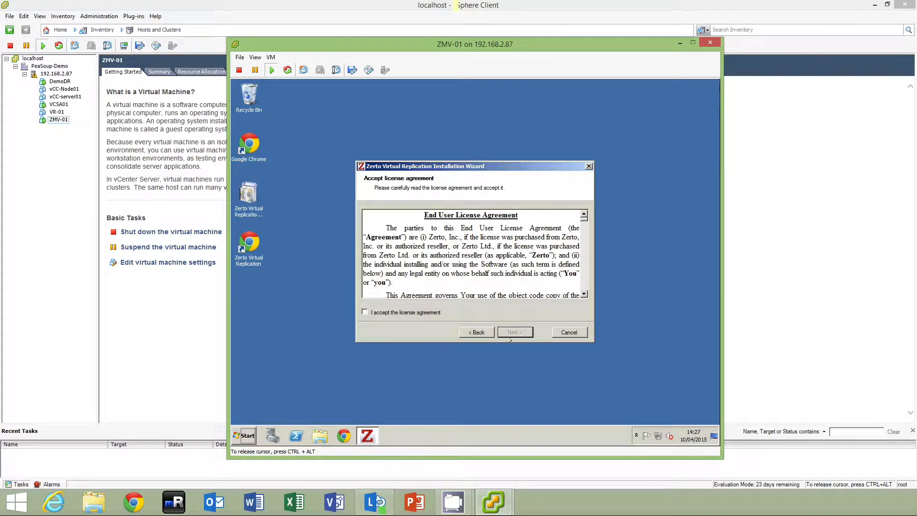
left_click(365, 312)
mouse_move(581, 218)
left_mouse_down()
mouse_move(583, 238)
mouse_move(583, 217)
left_mouse_up()
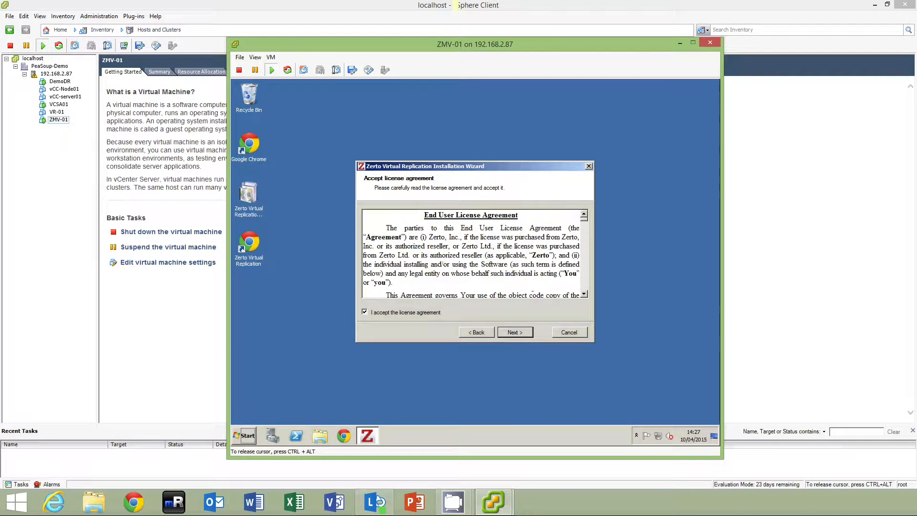
left_click(518, 332)
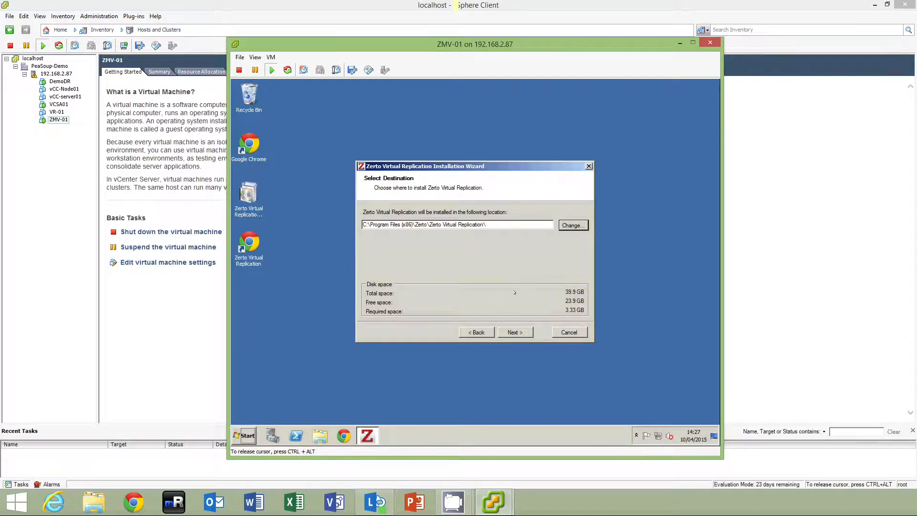
- Keep the default installation folder and proceed with the Custom Installation type
left_click(514, 331)
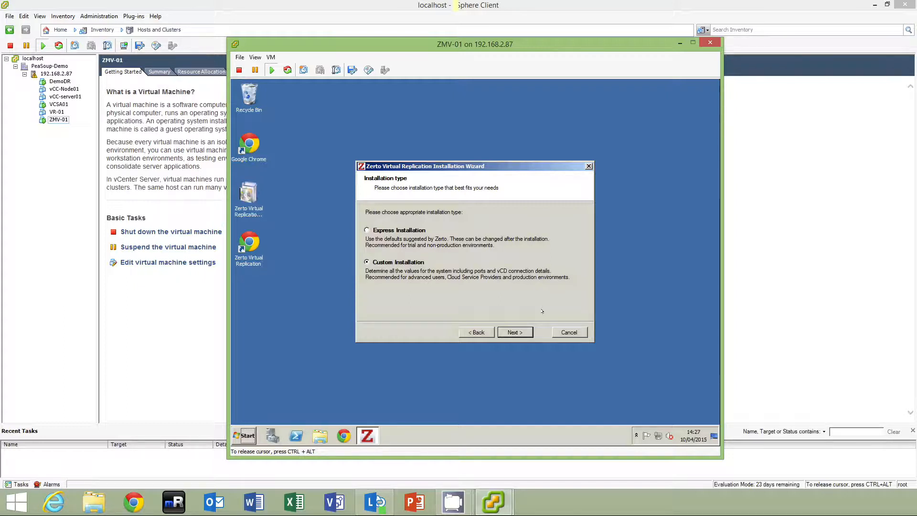
left_click(523, 330)
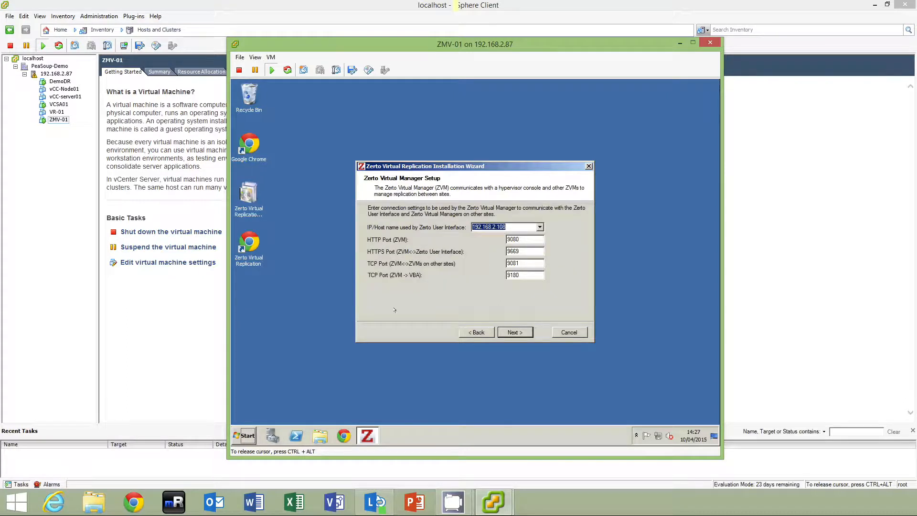
- Check the machine's IP address with ipconfig in PowerShell and accept the default Zerto Virtual Manager connection settings
left_click(296, 435)
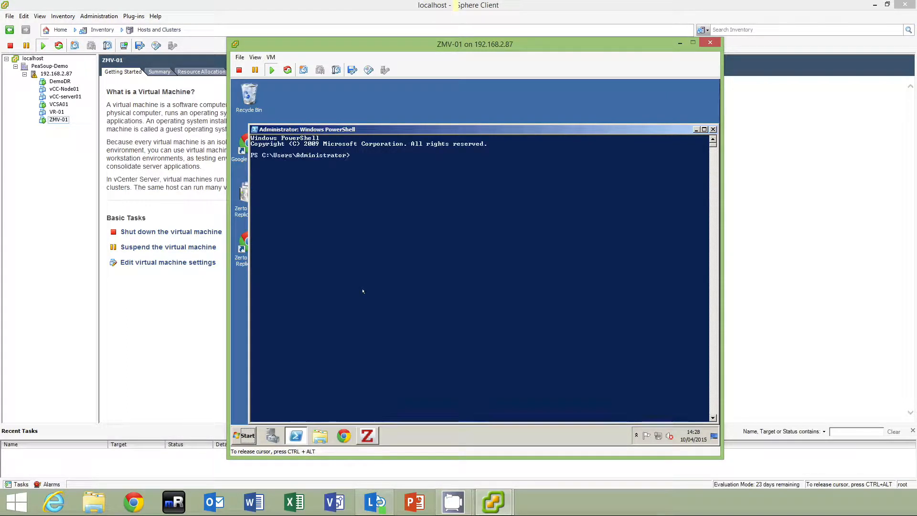
type("ipconfig")
key("Return")
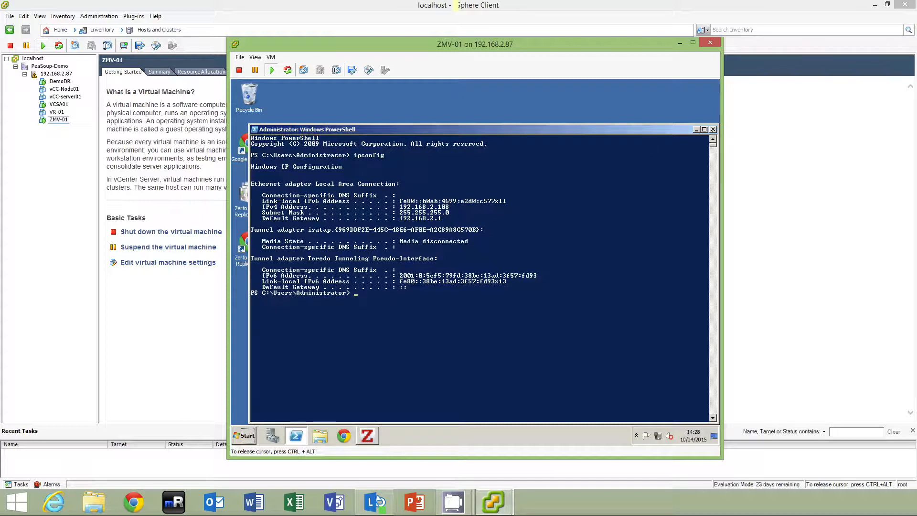
left_click(713, 129)
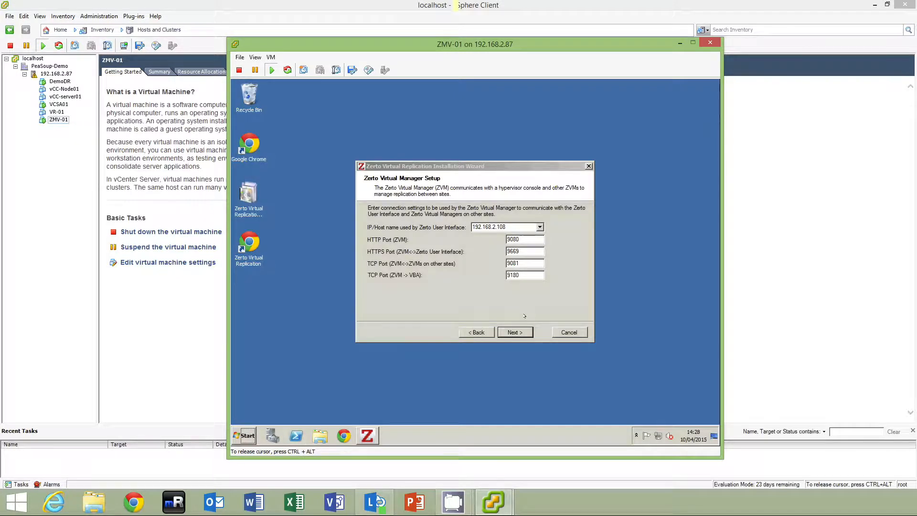
left_click(515, 331)
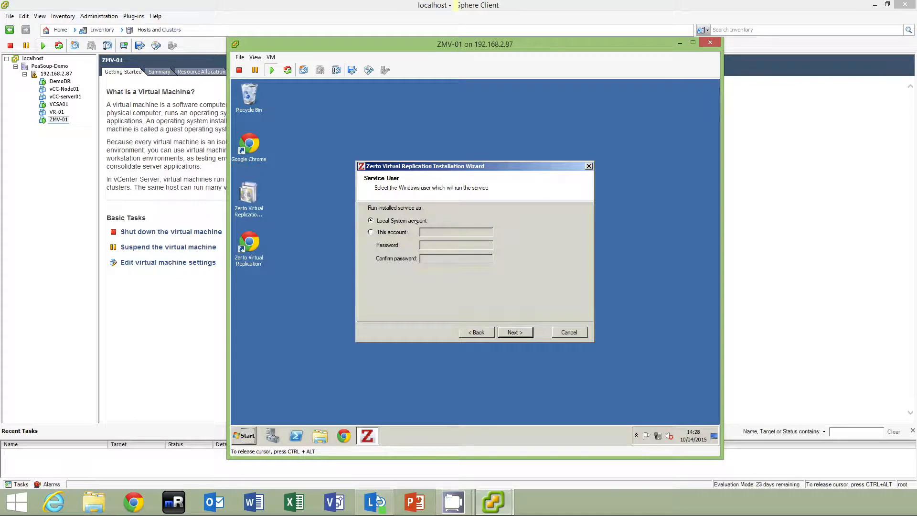
- Run the service under the Local System account and use the embedded database installed by this installer
left_click(511, 329)
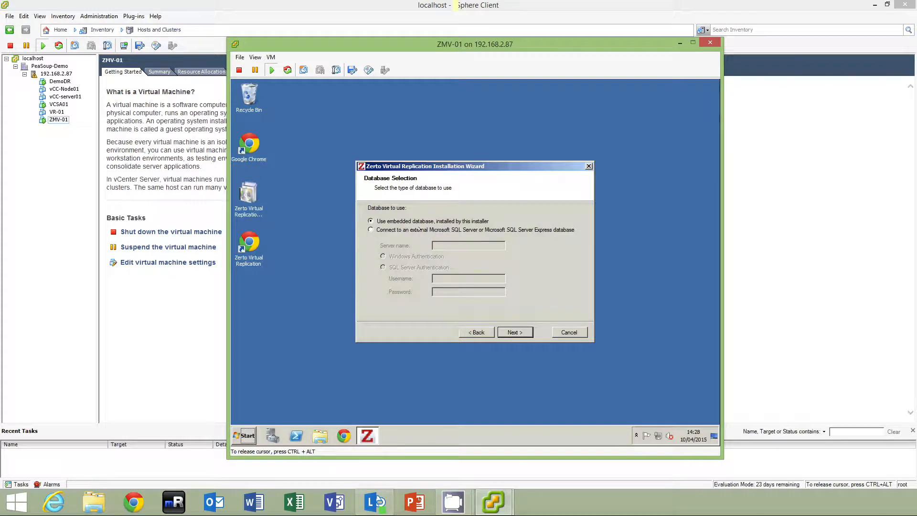
left_click(419, 229)
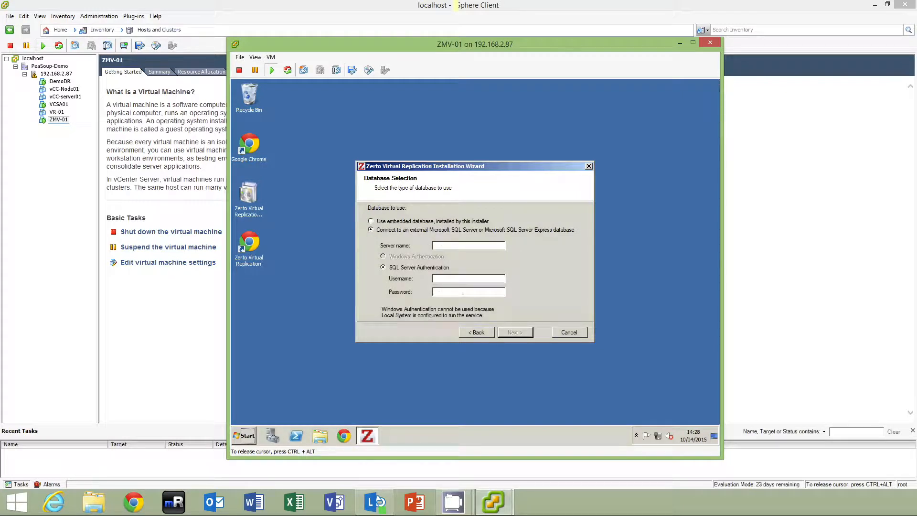
left_click(394, 221)
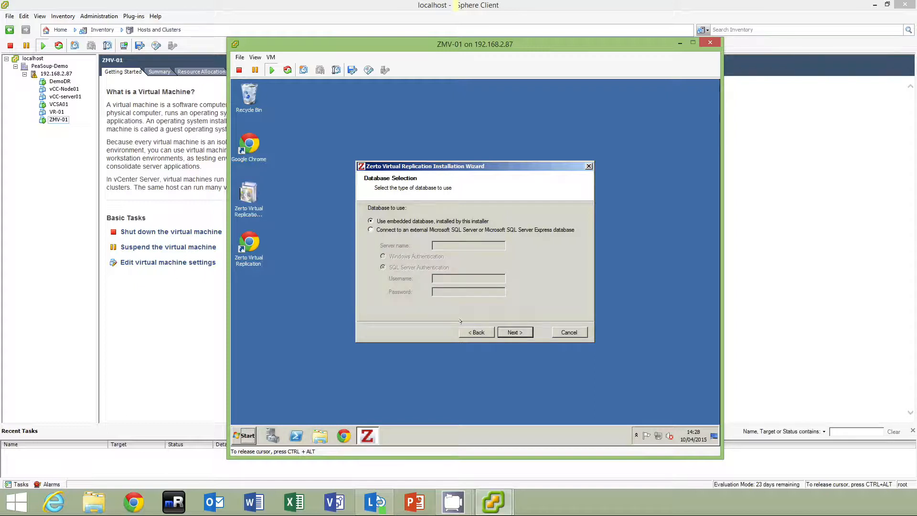
left_click(518, 333)
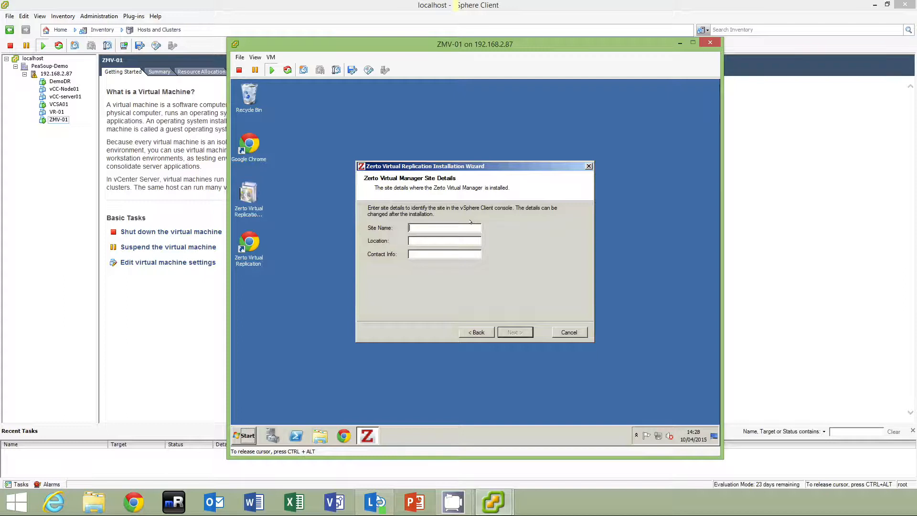
- Enter the site details with site name PeaSoup-Demo, location Weybridge and contact info "info", and continue
type("PeaSoup-Demo")
left_click(444, 241)
type("Wey")
type("bridge")
type("info")
left_click(509, 330)
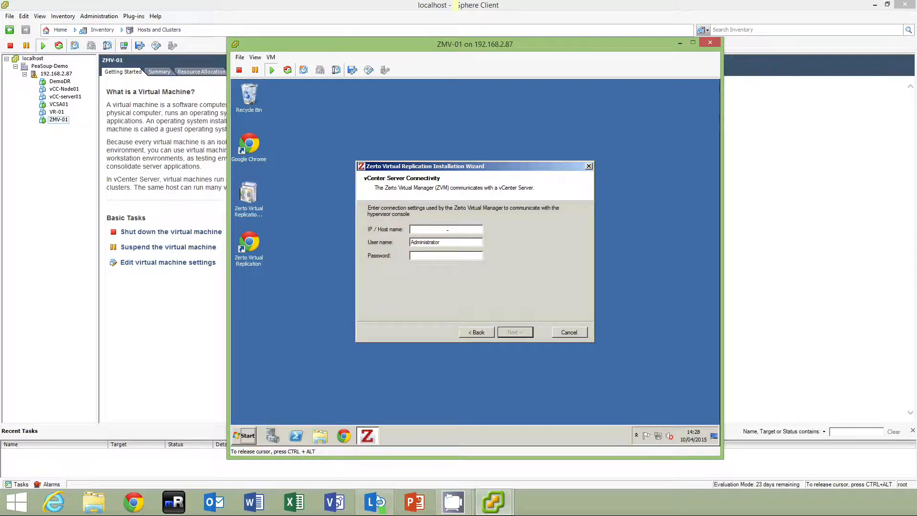
- Set the vCenter Server connection to 192.168.2.88 with user name root and the account password, and continue
type("192.168.2.88")
key("Tab")
type("roo")
key("Tab")
type("**")
left_click(509, 331)
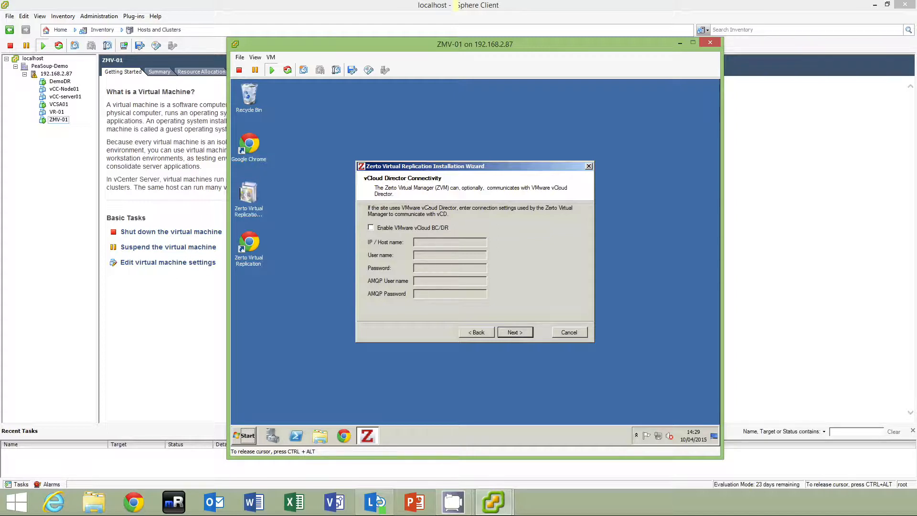
- Leave VMware vCloud BC/DR disabled, then install Zerto Virtual Replication through to the end of the wizard
left_click(518, 332)
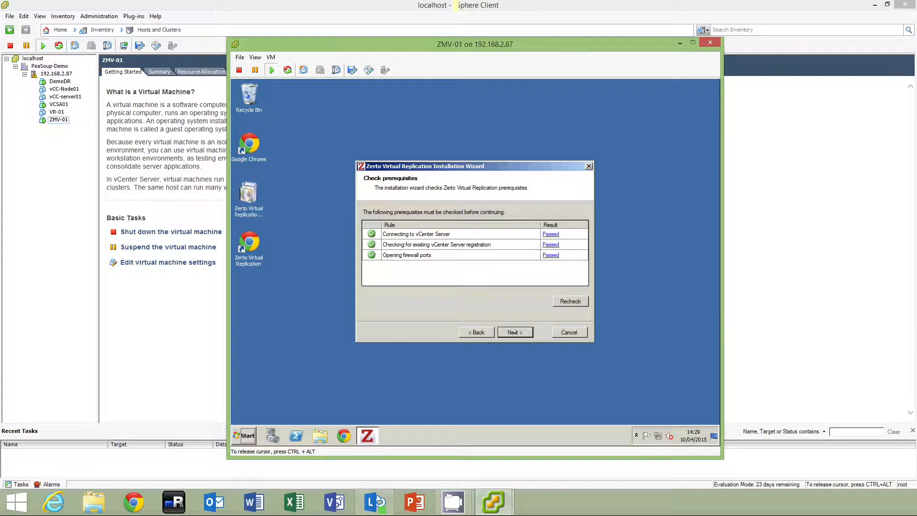
left_click(515, 332)
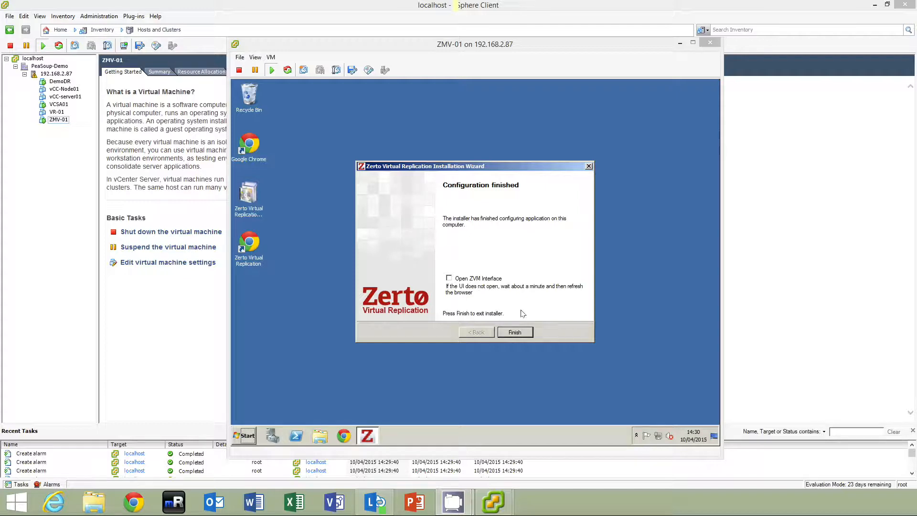
left_click(520, 332)
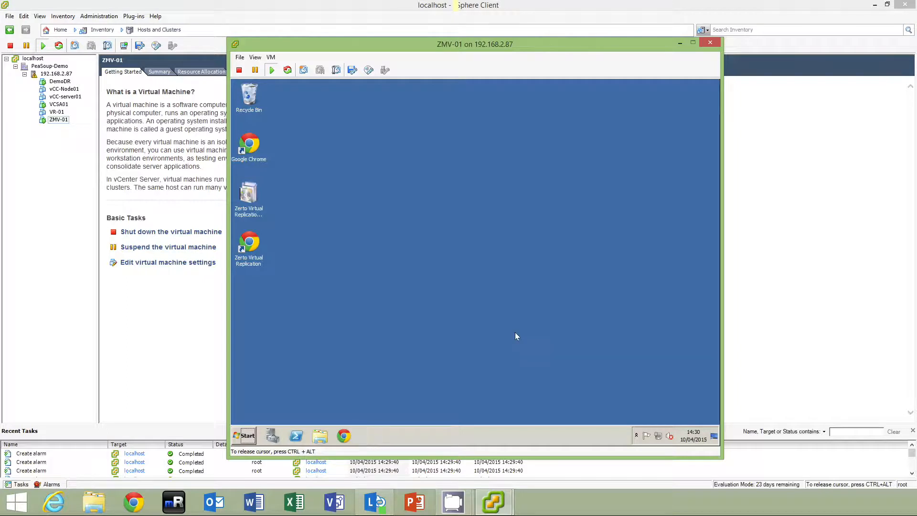
- Switch to the Zerto Virtual Manager Web Client in Chrome and log in as root with the account password
key("ctrl+alt")
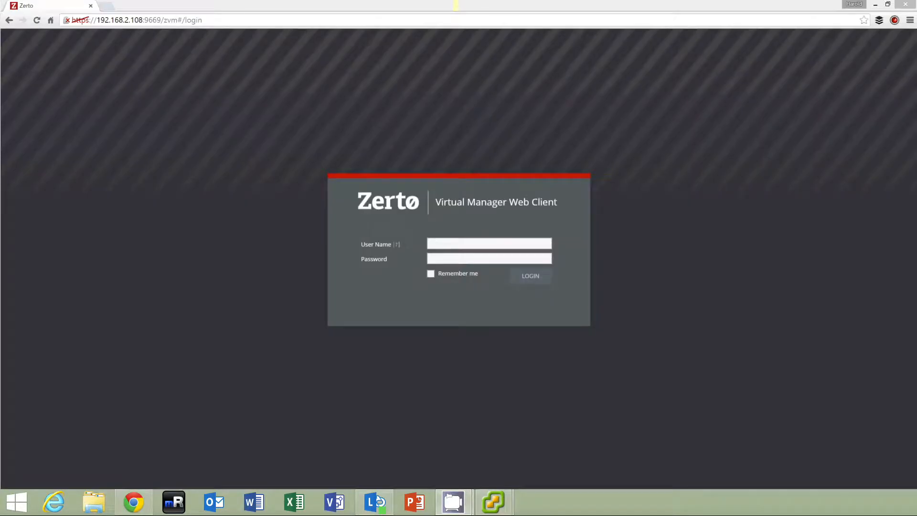
left_click(471, 244)
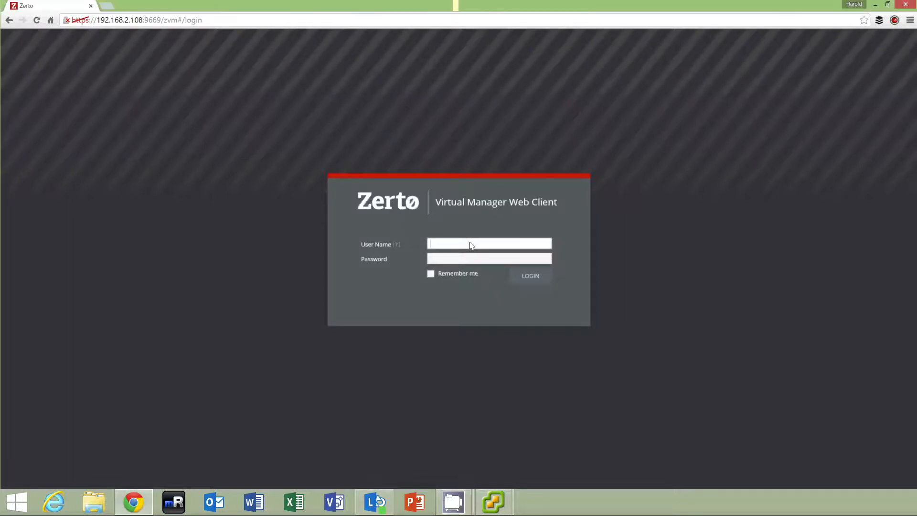
type("root")
key("Tab")
type("••••••")
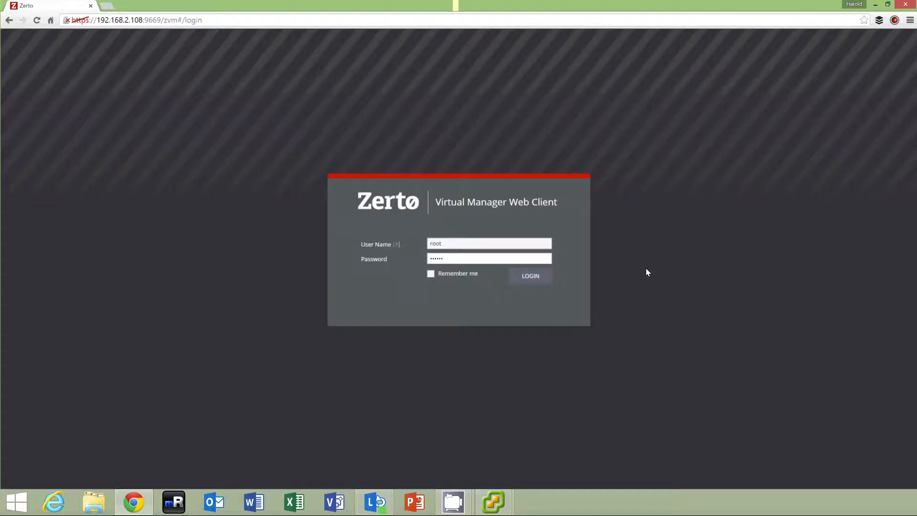
key("Return")
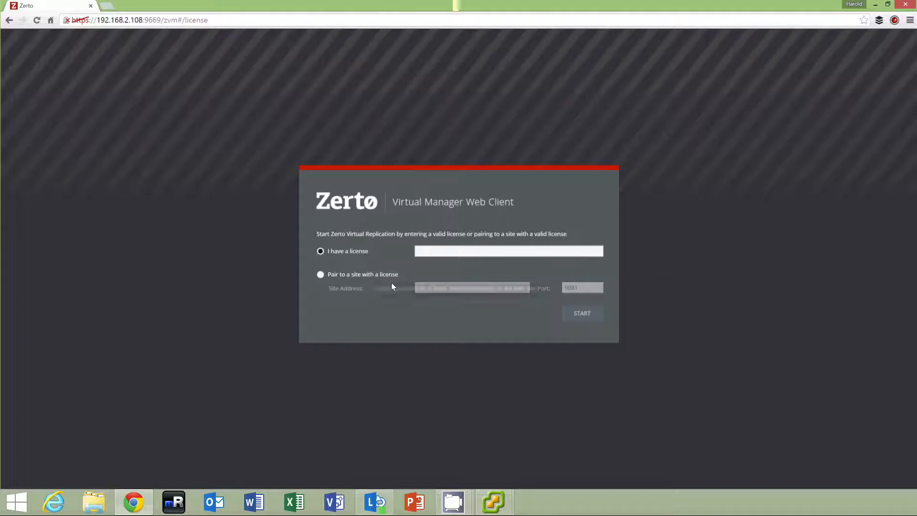
- Pair to the licensed site at address 172.20.4.8 on port 9081 and start Zerto Virtual Replication
left_click(320, 275)
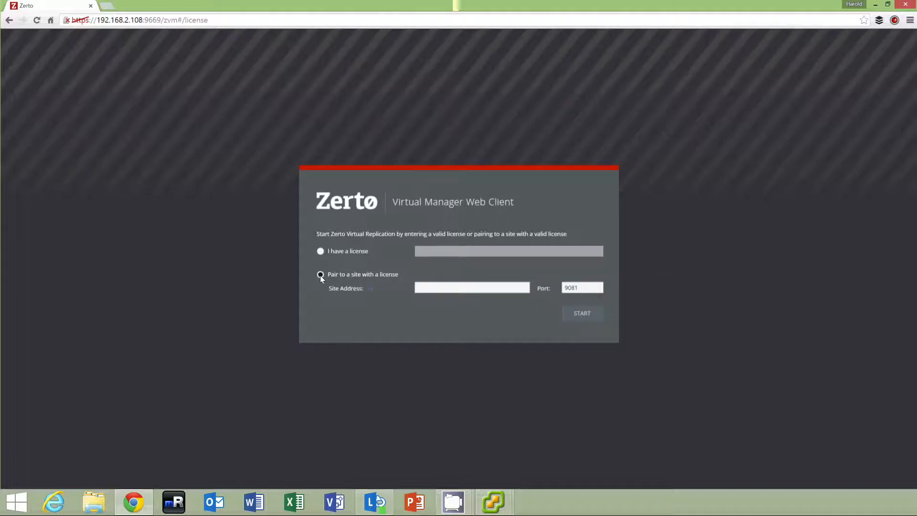
left_click(426, 289)
type("172.20")
type(".1.8")
left_click(581, 313)
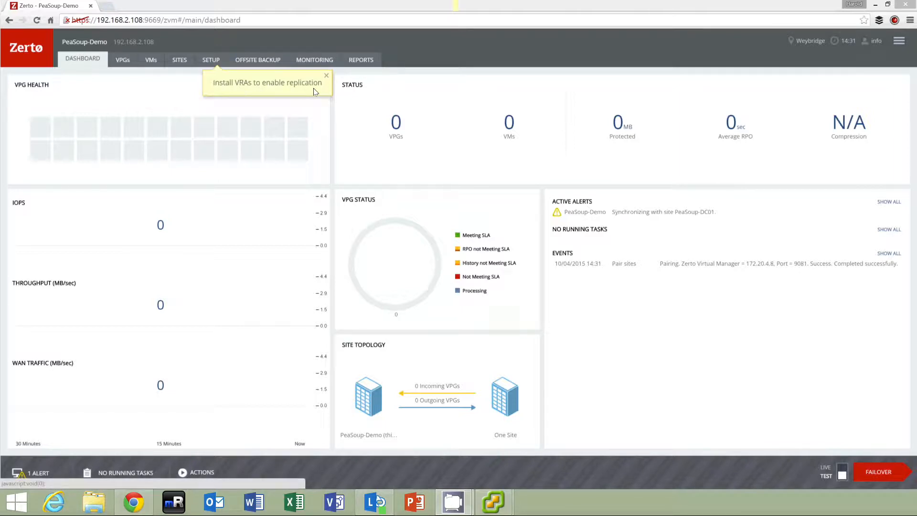
- Open the VRA setup page, dismiss the VRA installation hint and select host 192.168.2.87
left_click(210, 59)
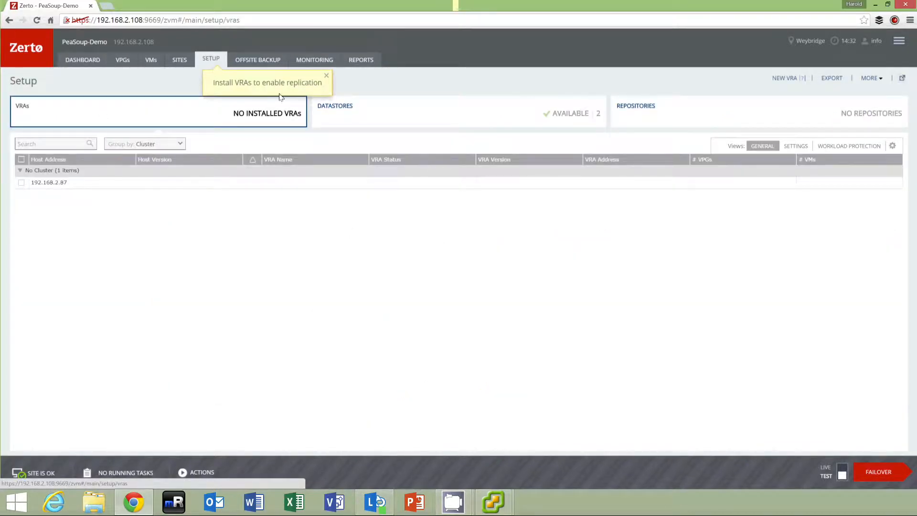
left_click(325, 76)
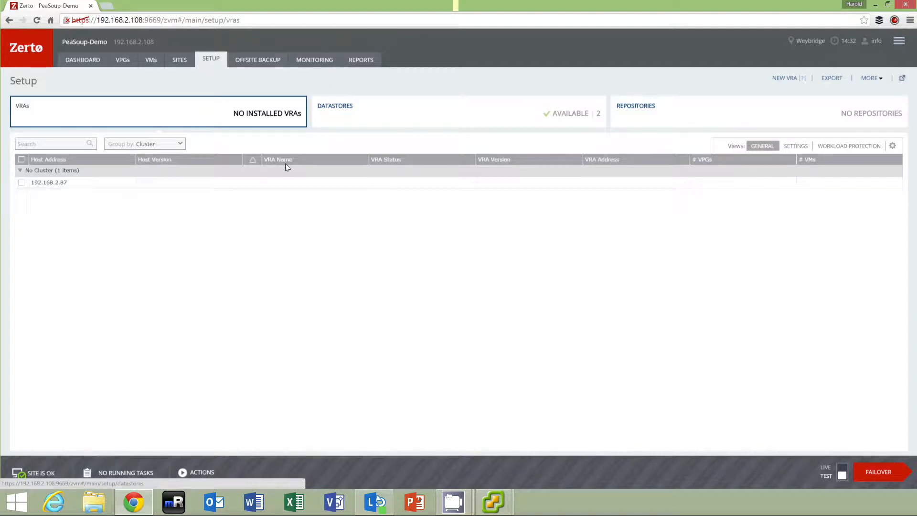
left_click(21, 183)
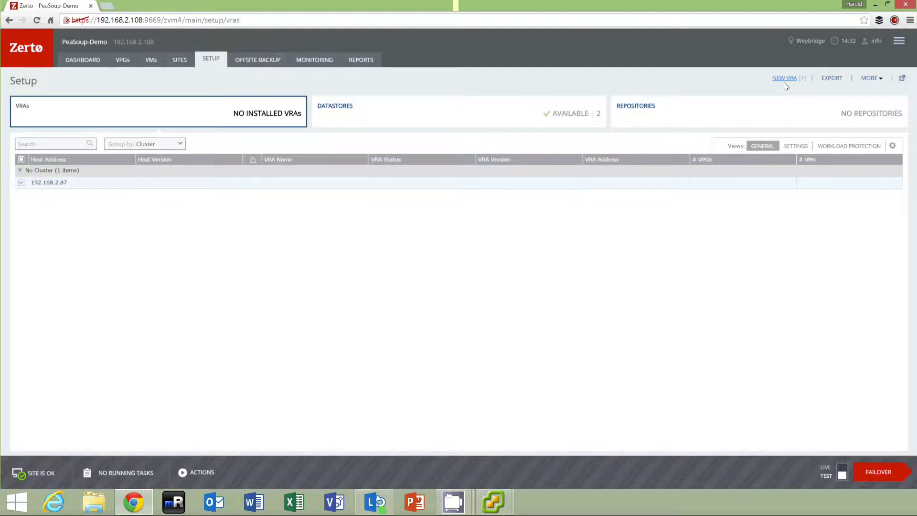
- Examine the Settings, Workload Protection and General views of the VRA list and its column options
left_click(799, 145)
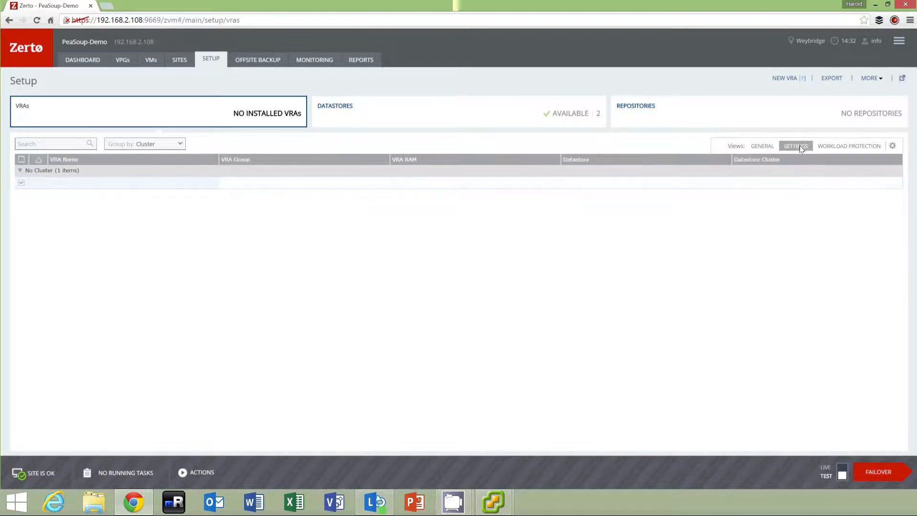
left_click(840, 145)
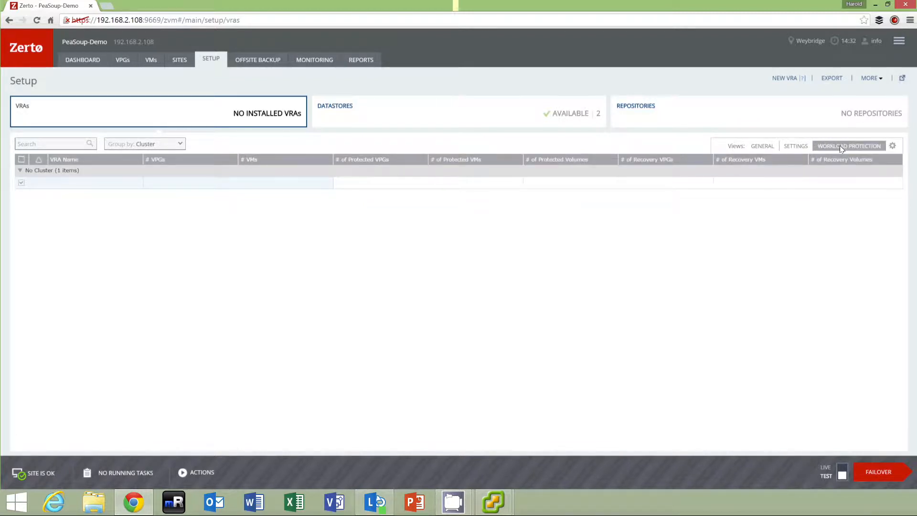
left_click(760, 147)
left_click(892, 146)
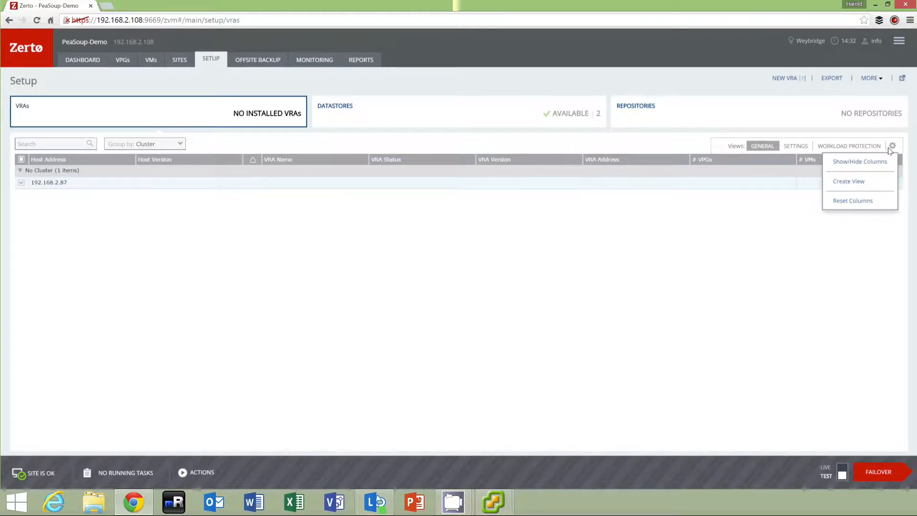
left_click(891, 147)
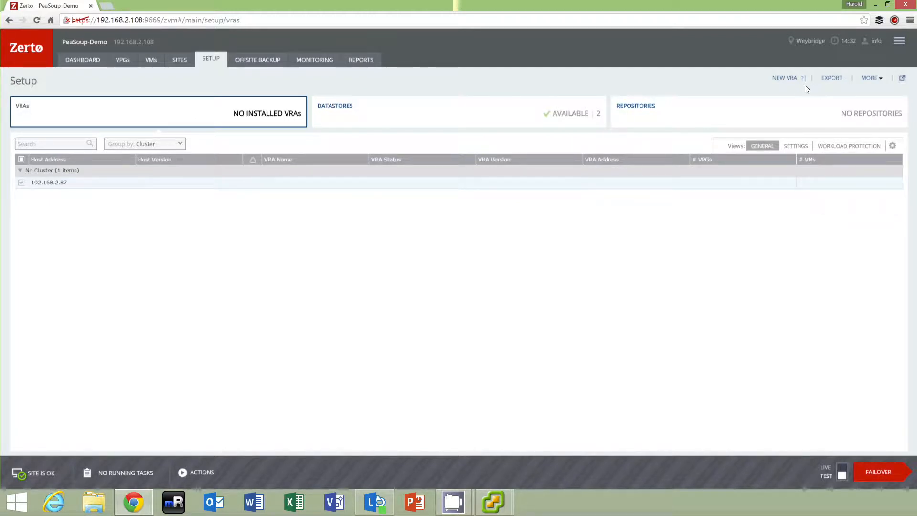
- Start a new VRA installation for host 192.168.2.87 and enter the host root password
left_click(787, 80)
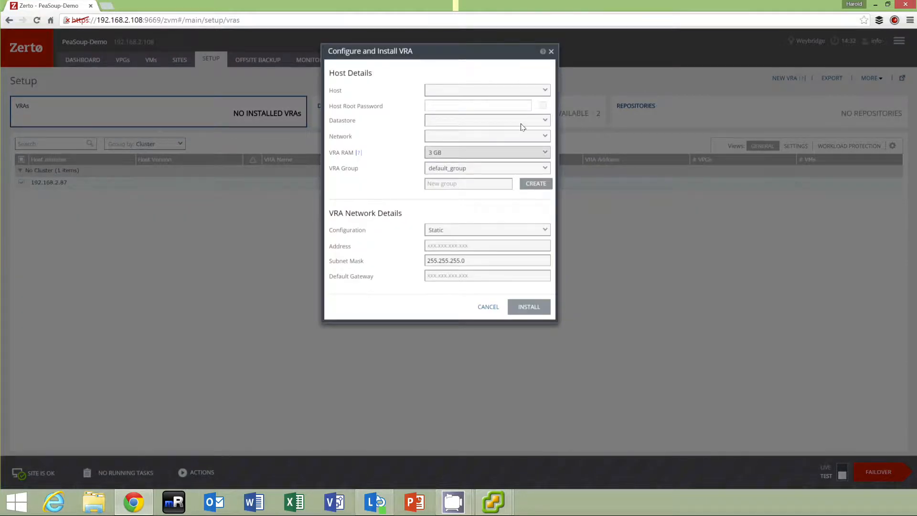
left_click(544, 90)
left_click(444, 116)
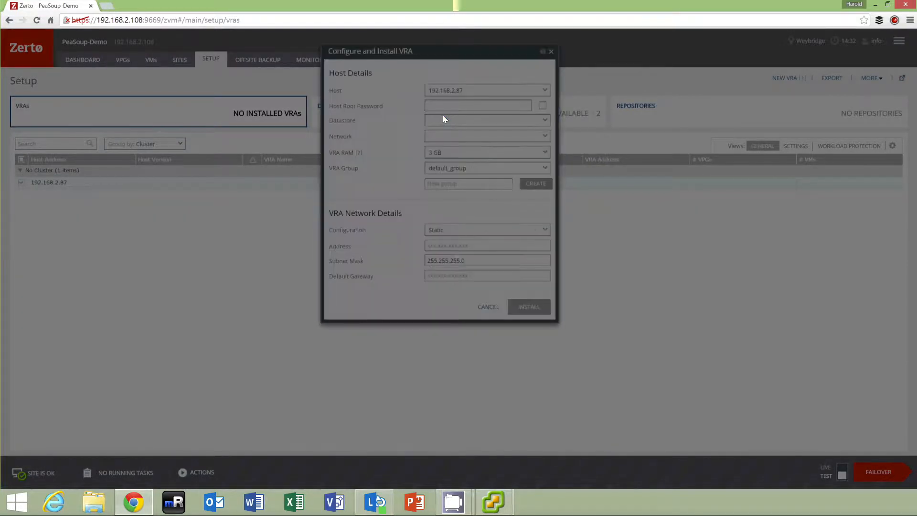
left_click(461, 105)
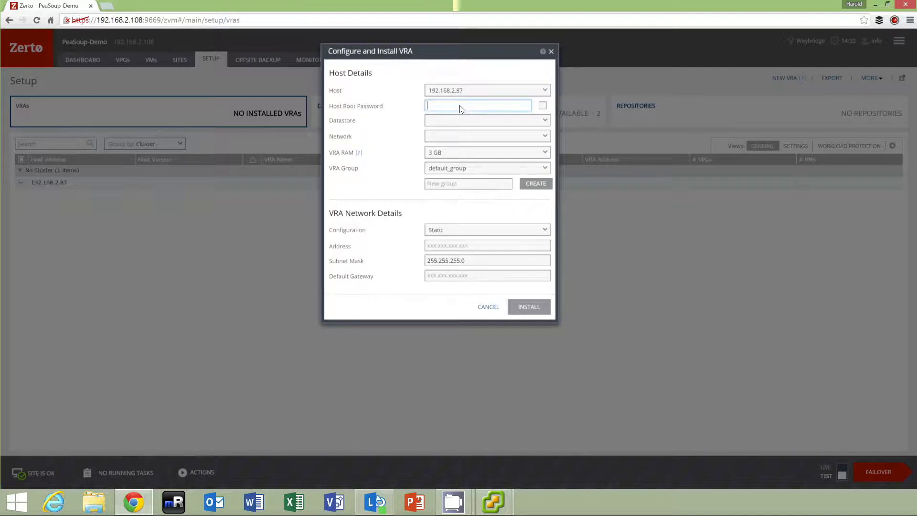
type("••••")
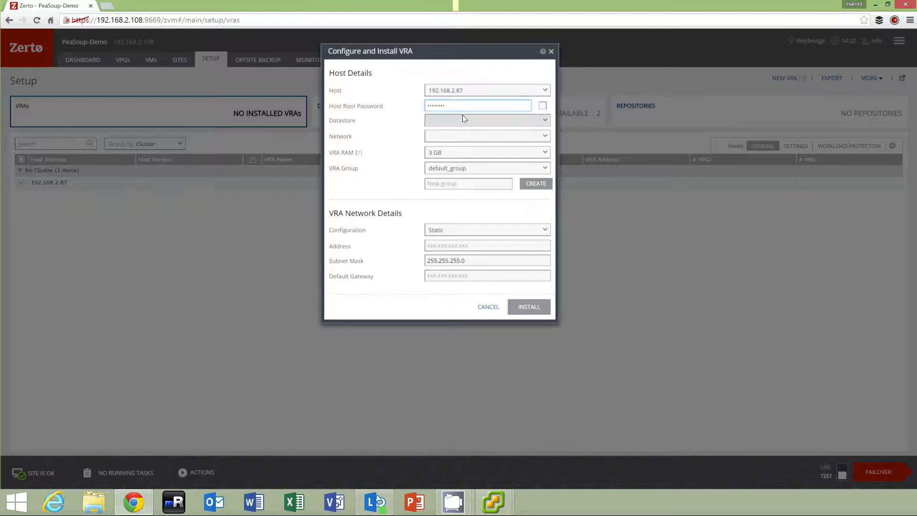
- Set the VRA's datastore to esx01_local_ssd, its network to VM Network and its RAM to 3 GB
left_click(463, 118)
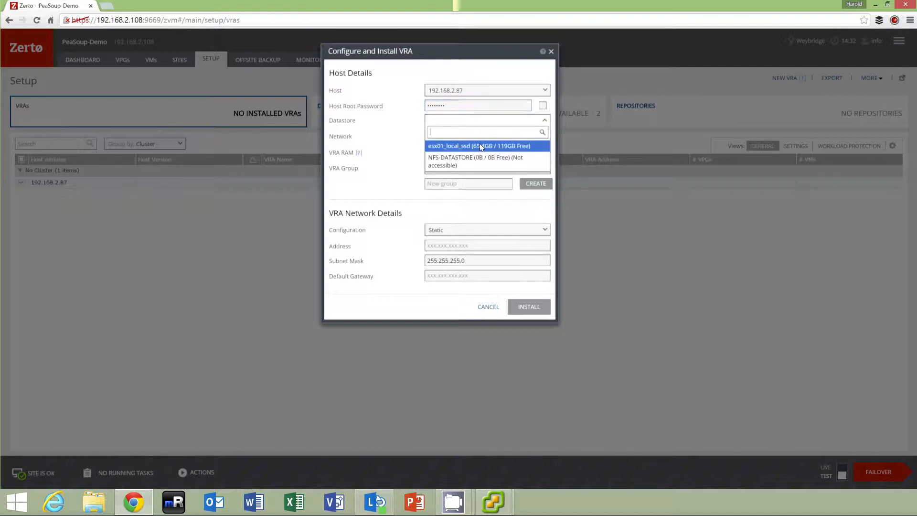
left_click(480, 143)
left_click(480, 138)
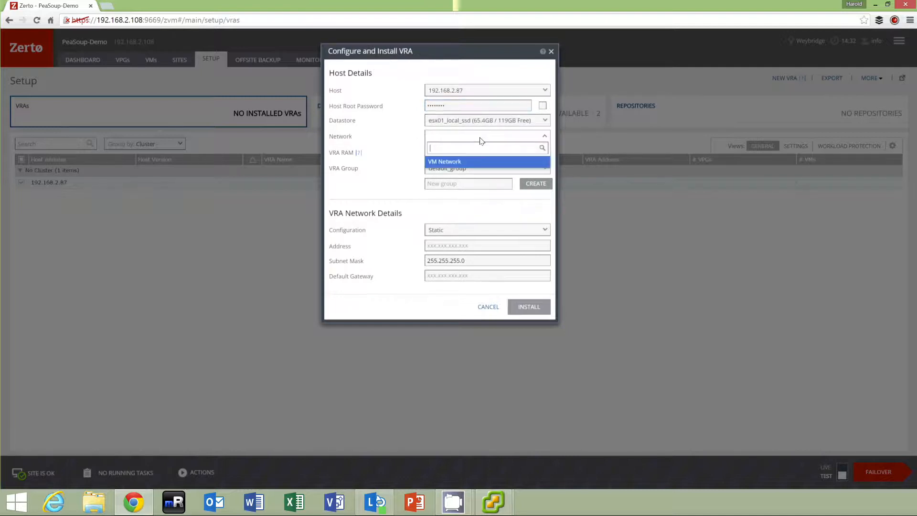
left_click(474, 159)
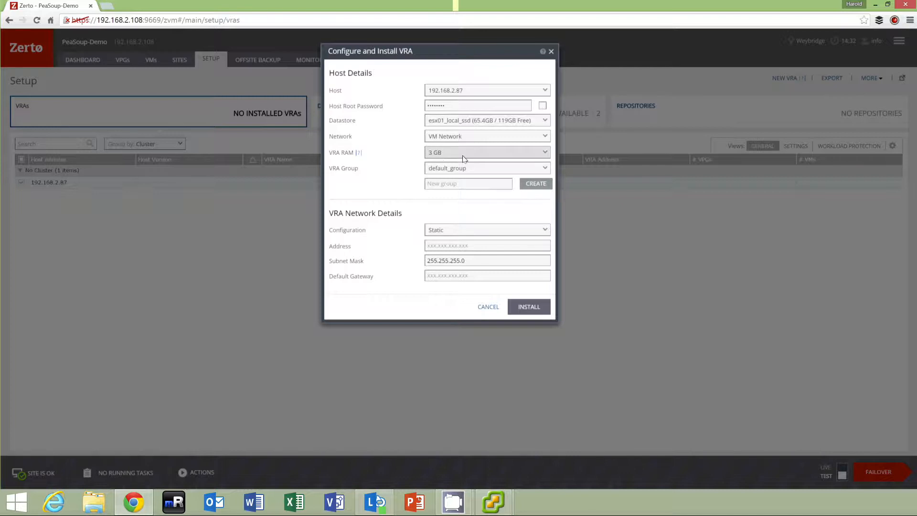
left_click(463, 153)
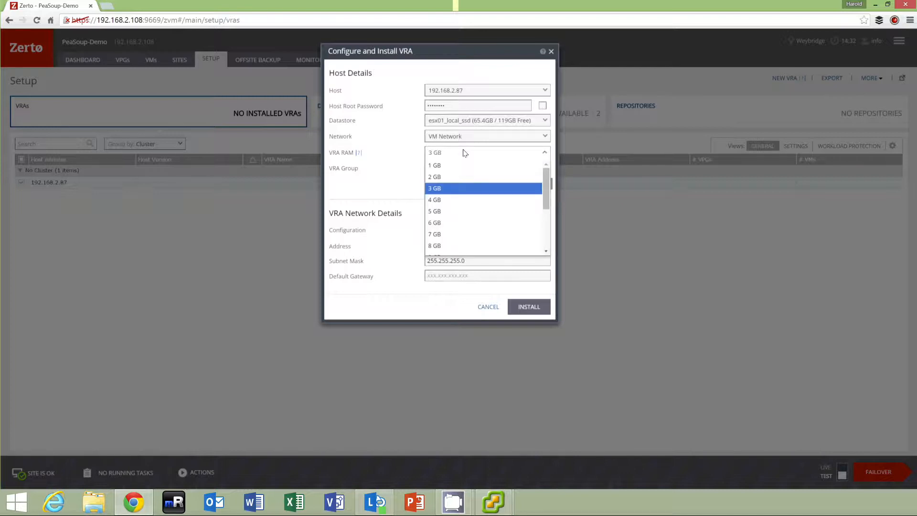
left_click(454, 187)
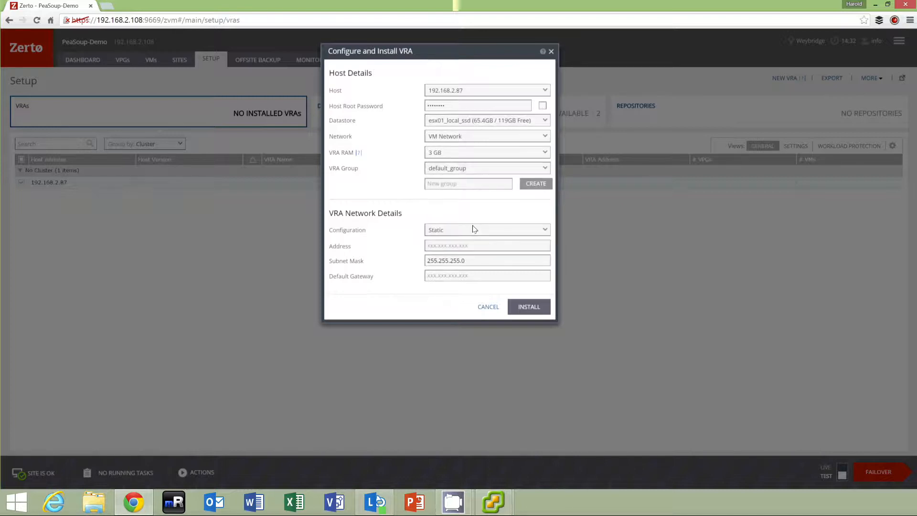
- Give the VRA the static address 192.168.2.34 and default gateway 192.168.2.1, and install it
left_click(475, 244)
type("192.168.2.")
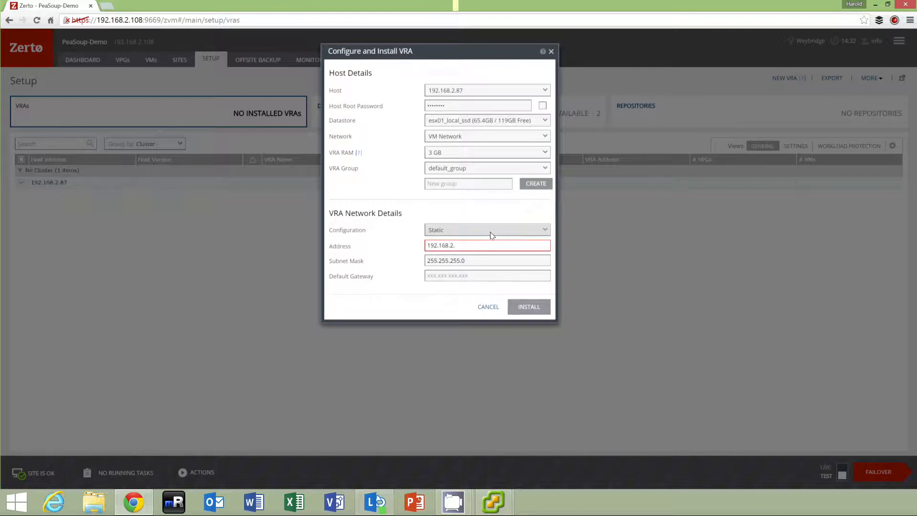
type("34")
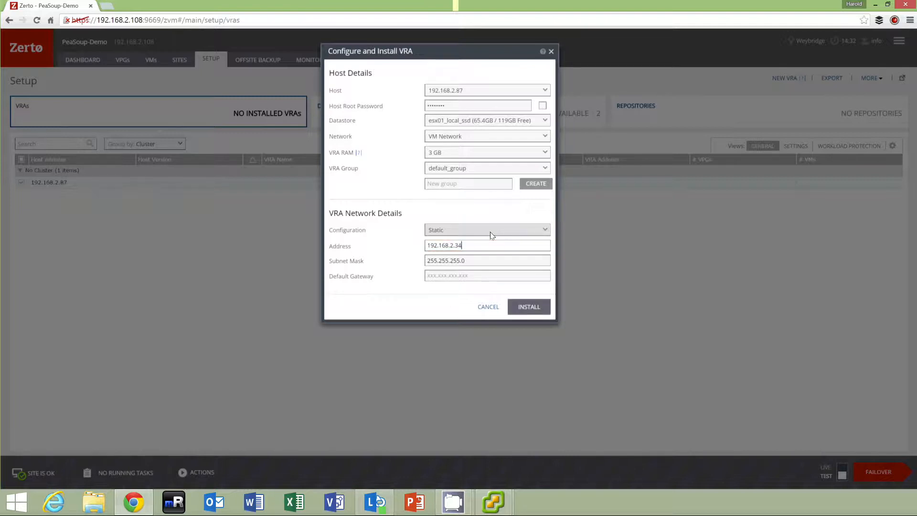
left_click(499, 277)
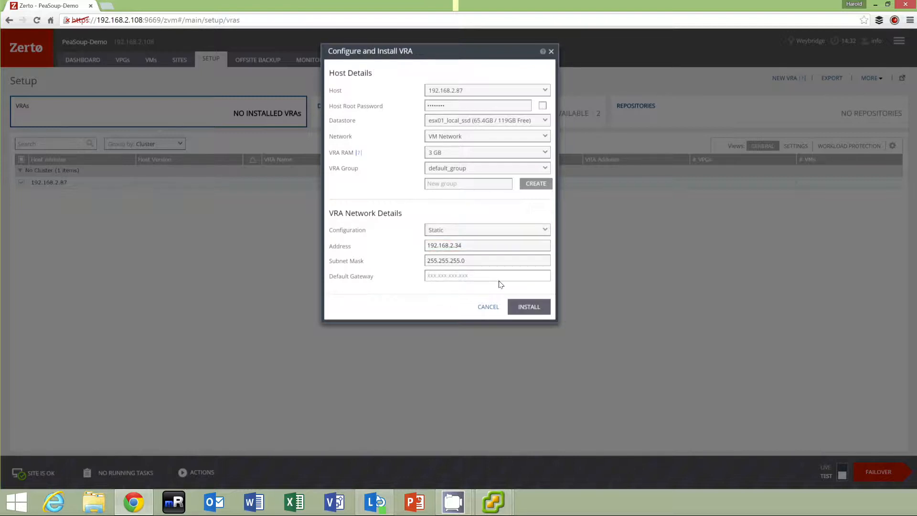
type("192.16")
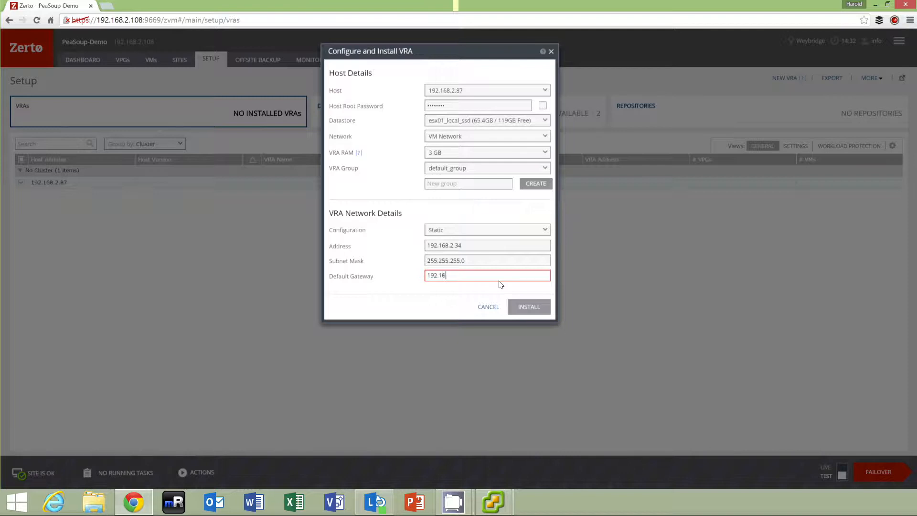
type("8.2.1")
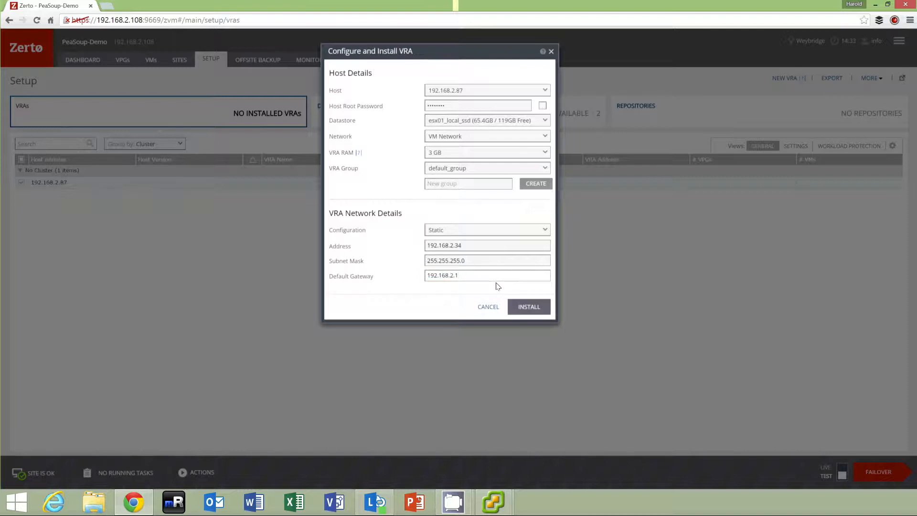
left_click(541, 311)
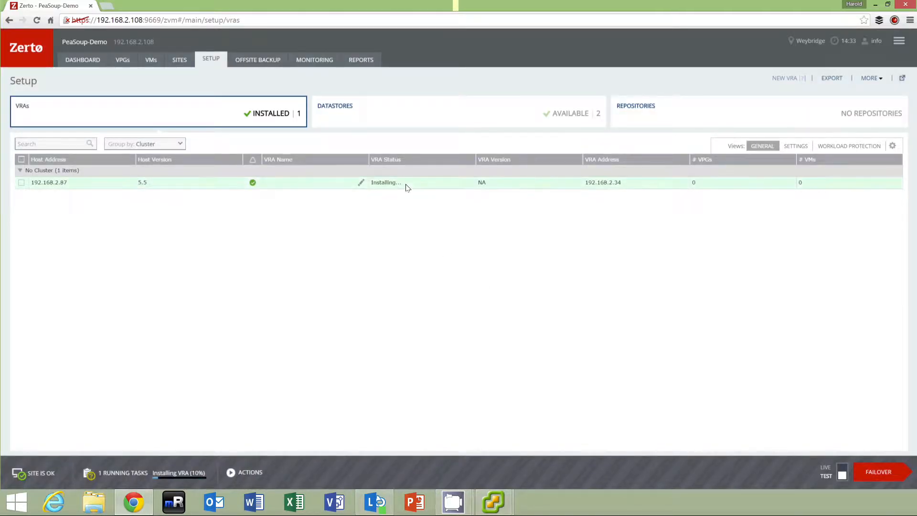
- Switch to the vSphere Client and widen the inventory tree to read the new VRA virtual machine's full name
mouse_move(501, 500)
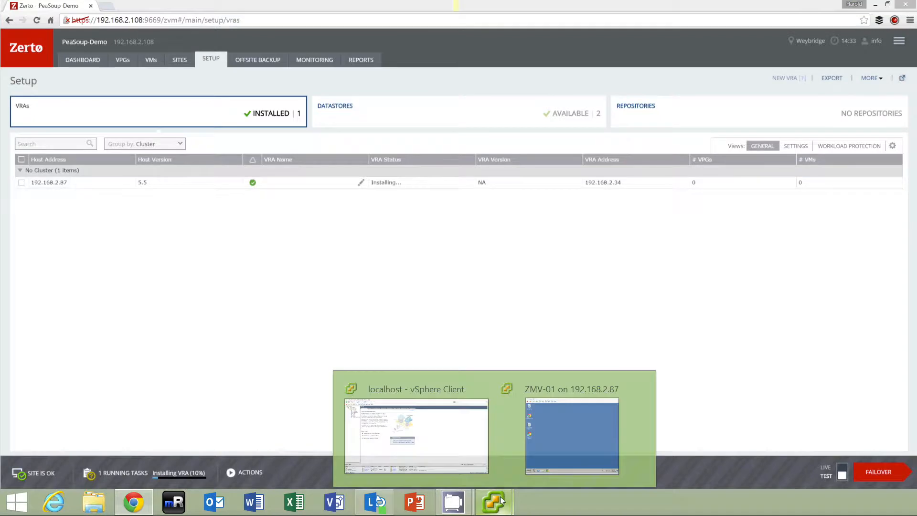
left_click(420, 454)
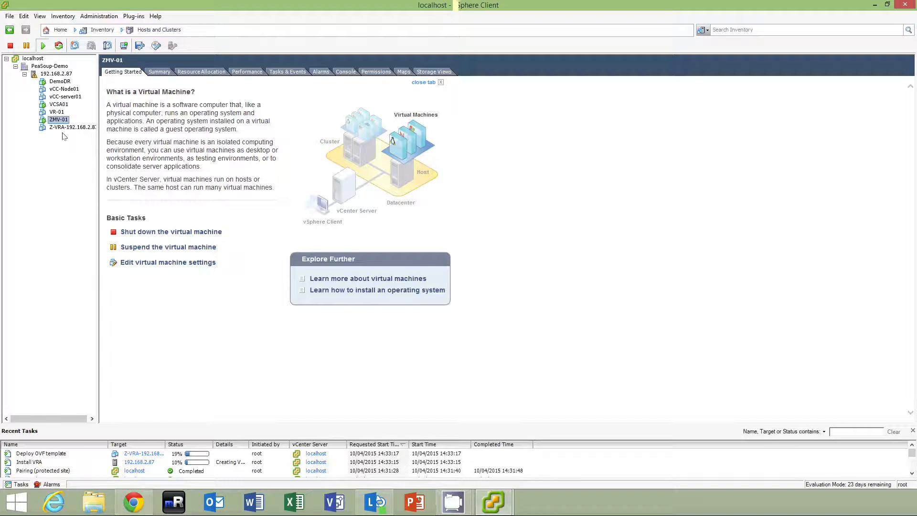
left_click_drag(99, 141, 123, 142)
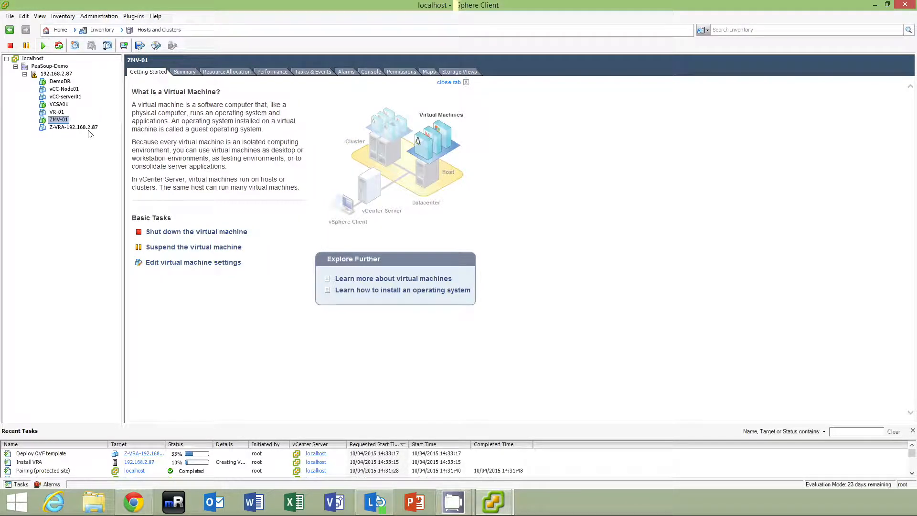
- Switch back to Zerto in Chrome, check the VRA installation in the running tasks list and close the list
left_click(136, 502)
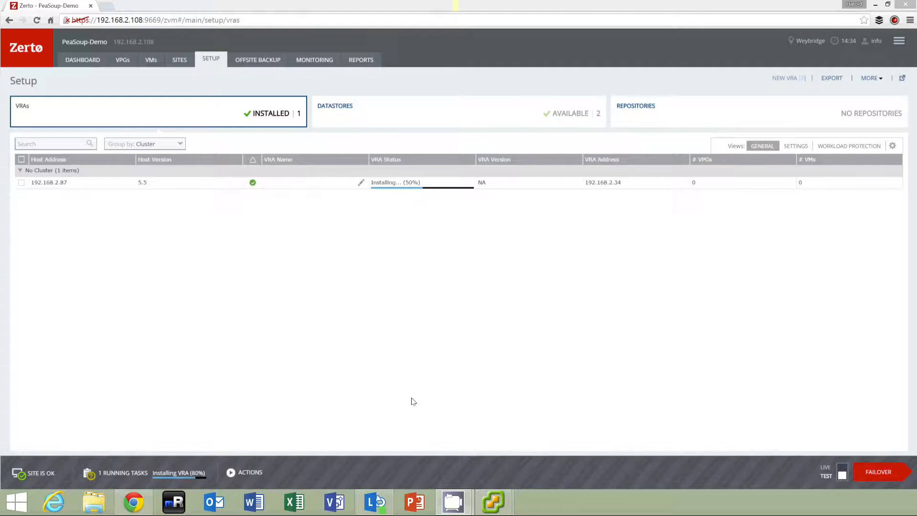
left_click(208, 469)
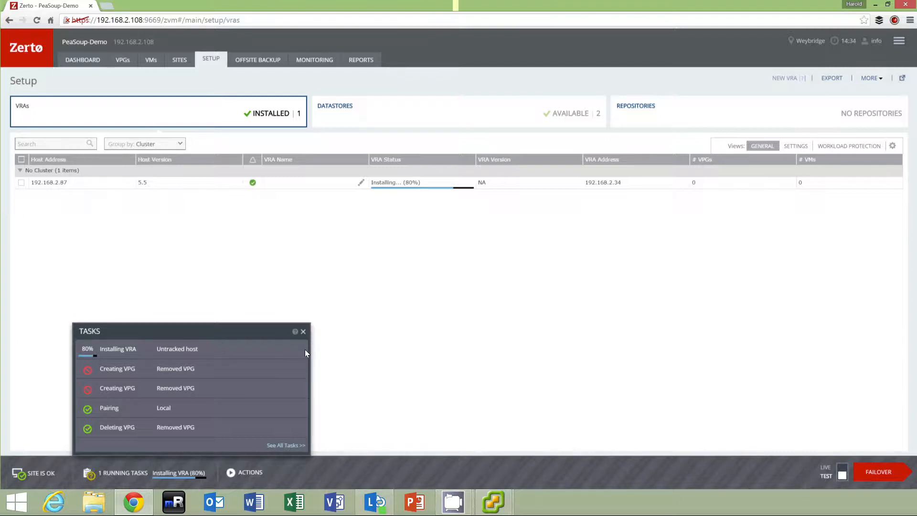
left_click(302, 333)
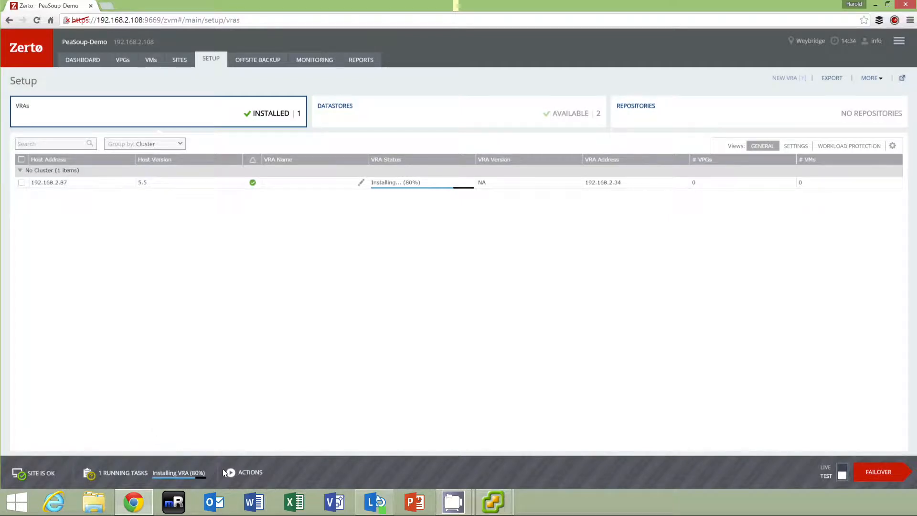
- Switch to the vSphere Client and examine the summary of virtual machine Z-VRA-192.168.2.87
left_click(492, 502)
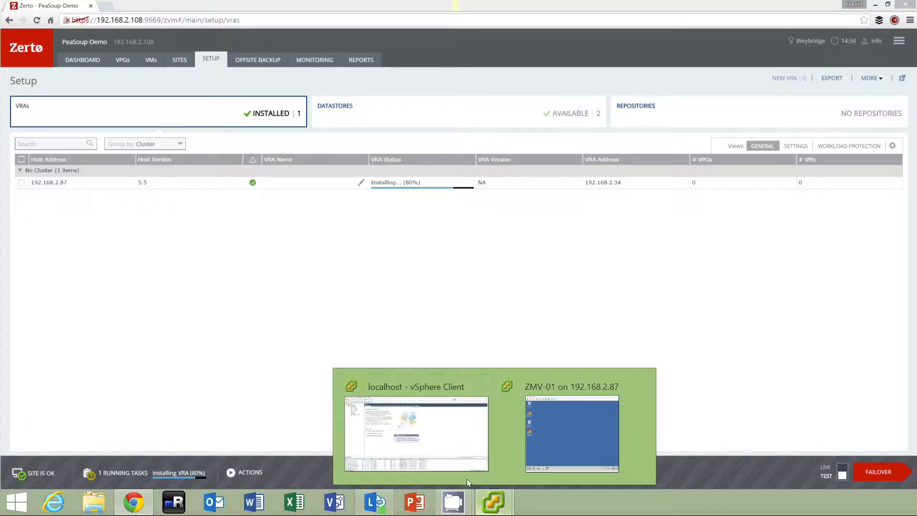
left_click(444, 453)
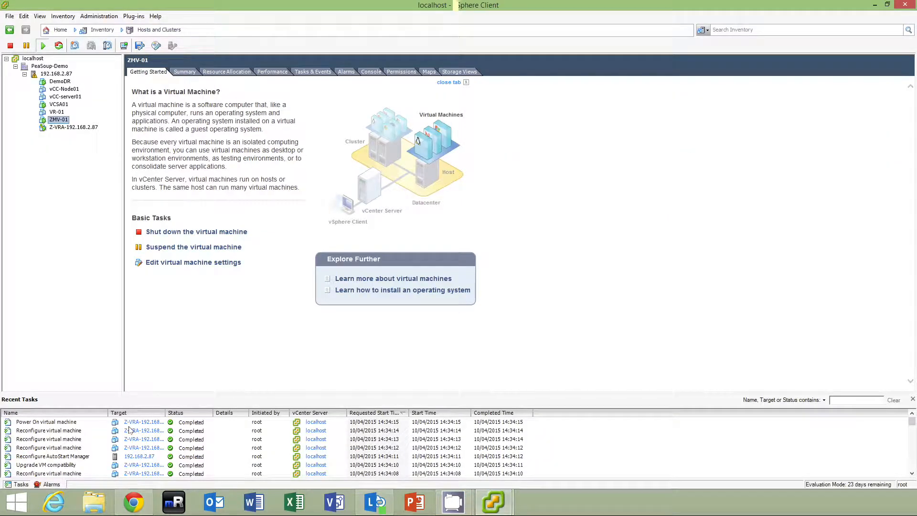
left_click(60, 128)
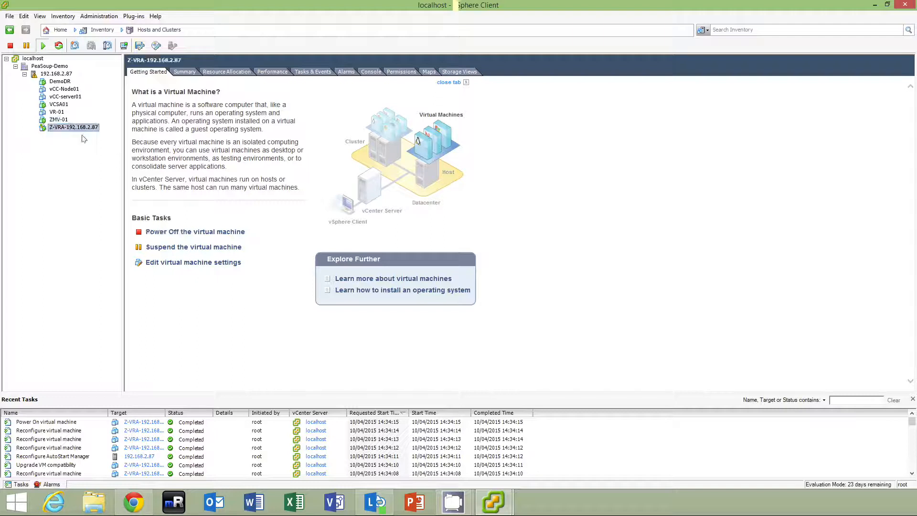
left_click(189, 74)
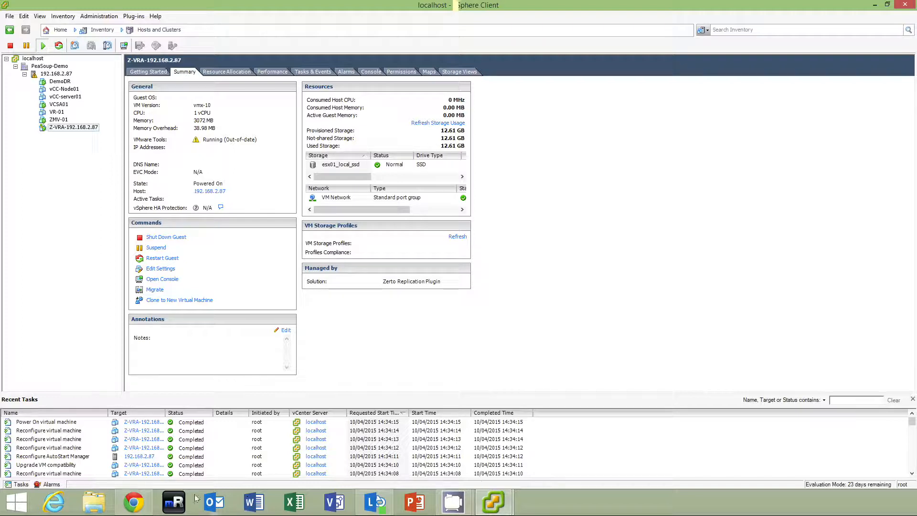
- Return to Zerto in Chrome, check the VRA status and review the Dashboard, VPGs, VMs and Sites pages
left_click(135, 501)
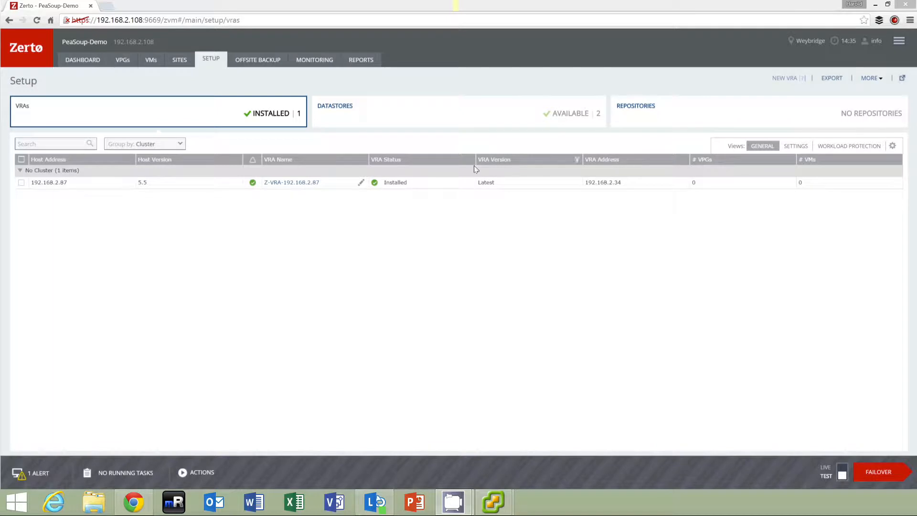
left_click(78, 61)
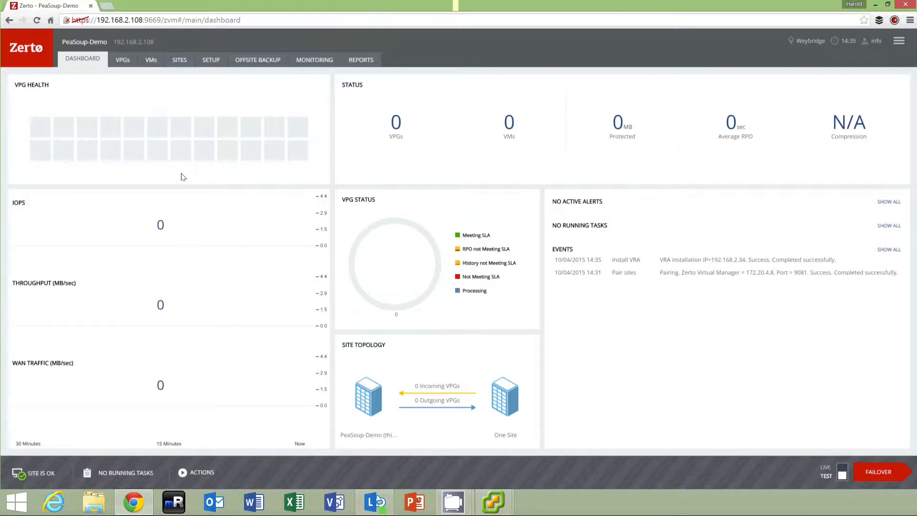
left_click(122, 63)
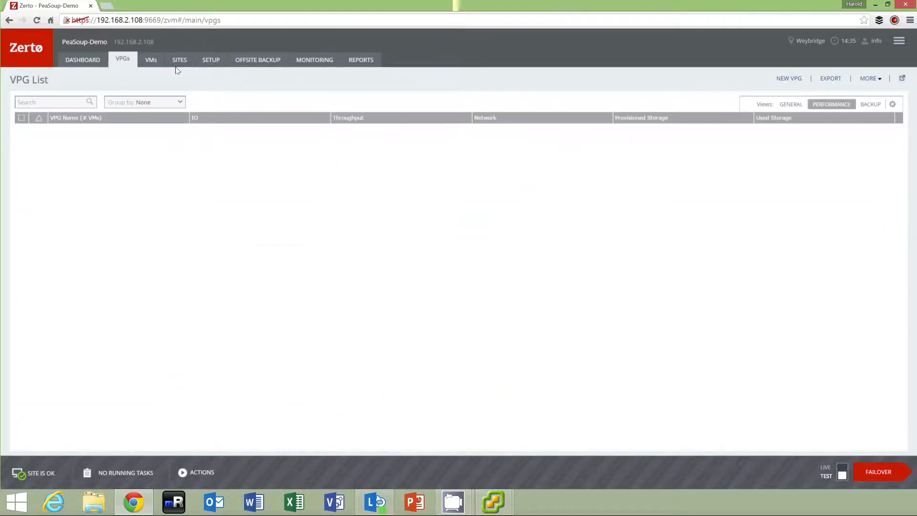
left_click(151, 62)
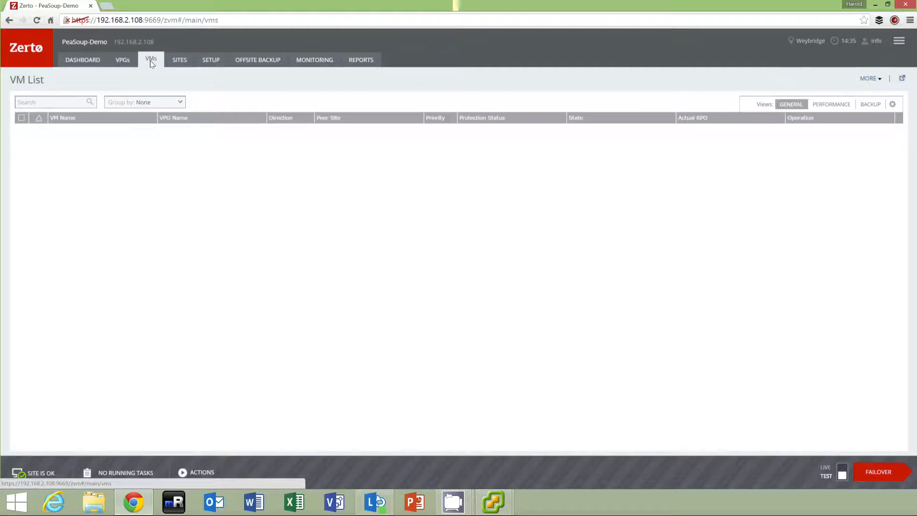
left_click(180, 63)
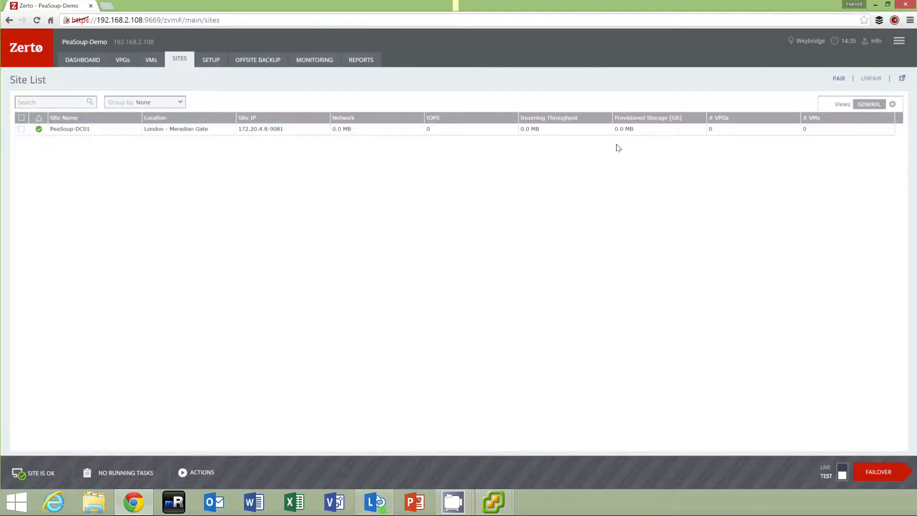
- Review the Setup, Offsite Backup and Monitoring pages, and display the available report types on the Reports page
left_click(211, 62)
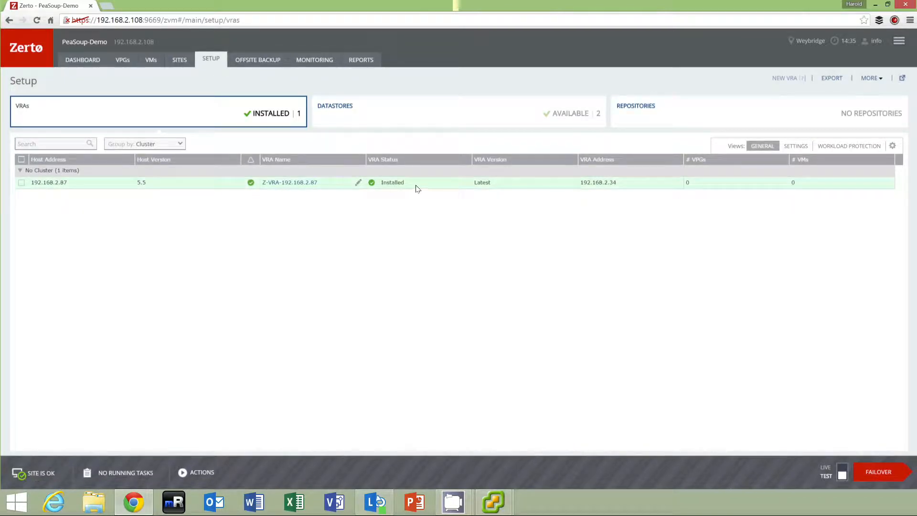
left_click(262, 59)
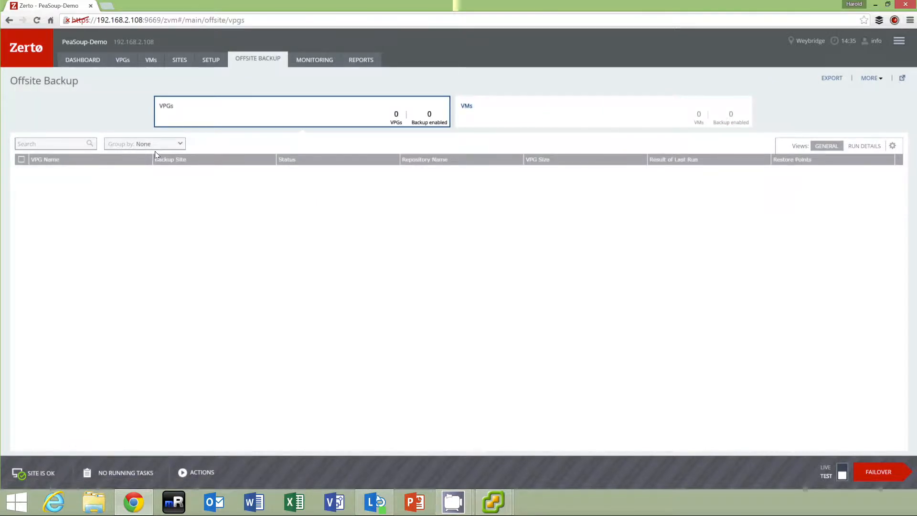
left_click(321, 58)
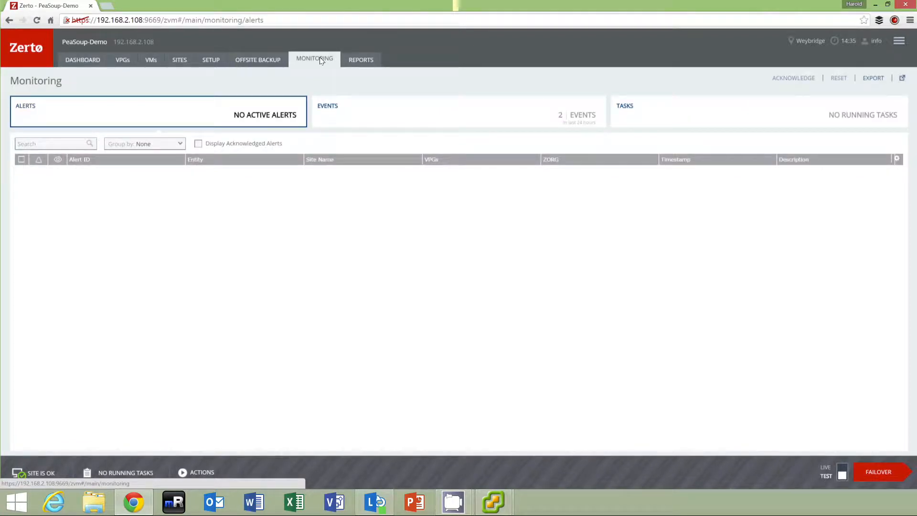
left_click(368, 61)
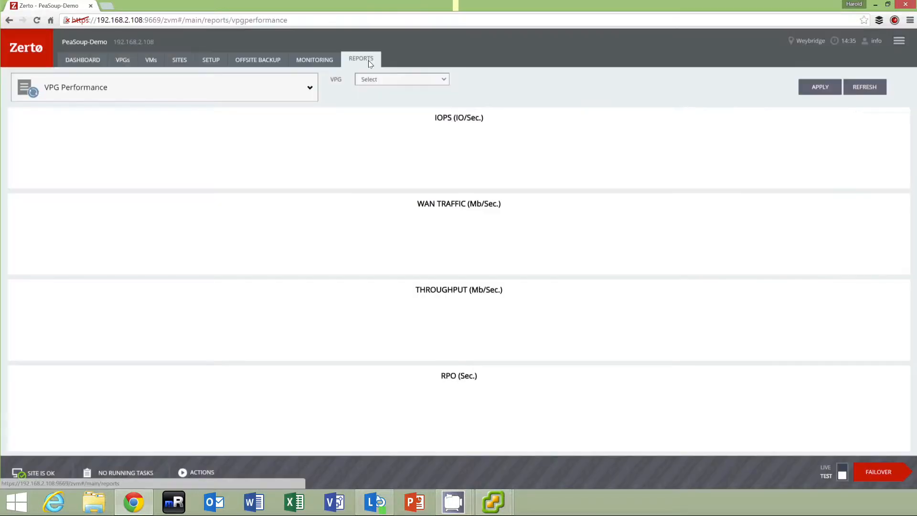
left_click(308, 89)
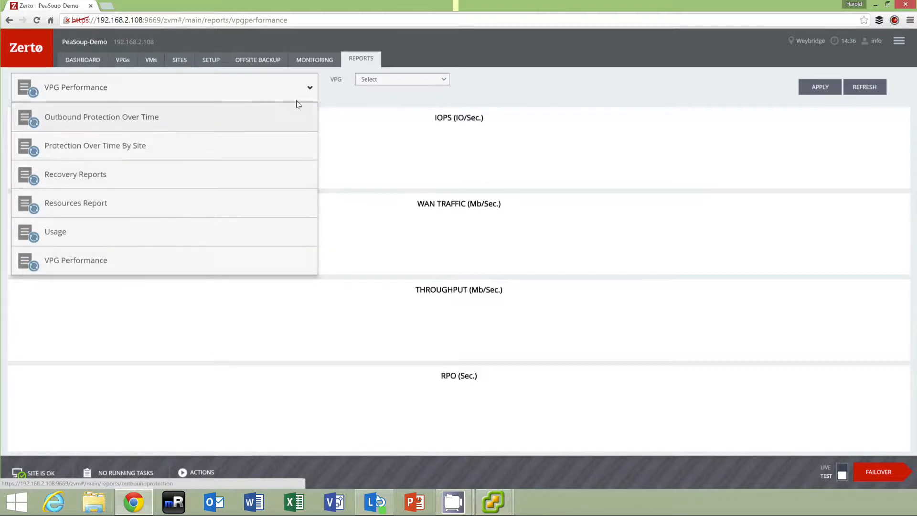
- Close the report type list, switch to the vSphere Client and view the Zerto VPG list of the PeaSoup-Demo datacenter
left_click(310, 90)
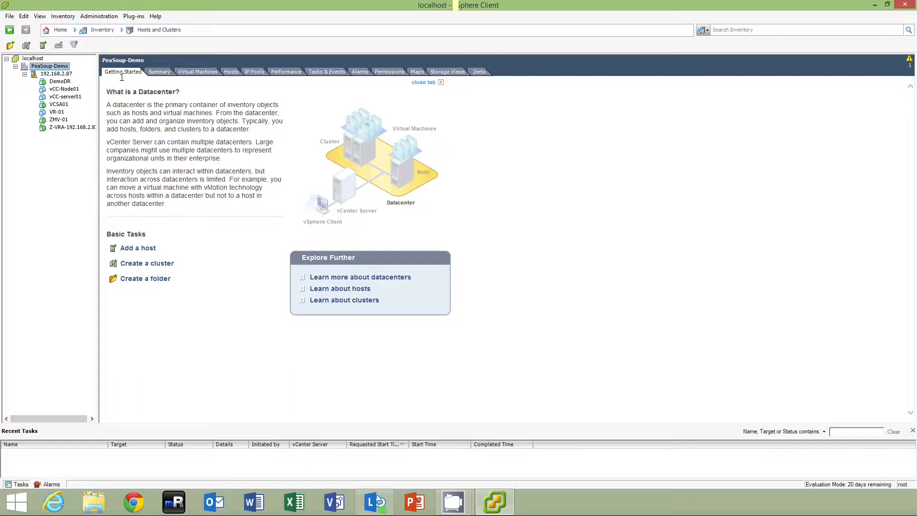
left_click(479, 71)
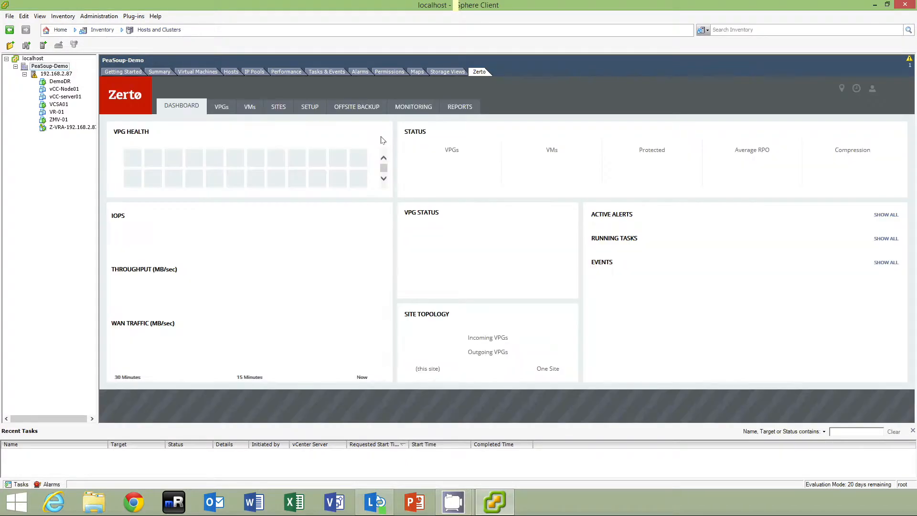
left_click(222, 107)
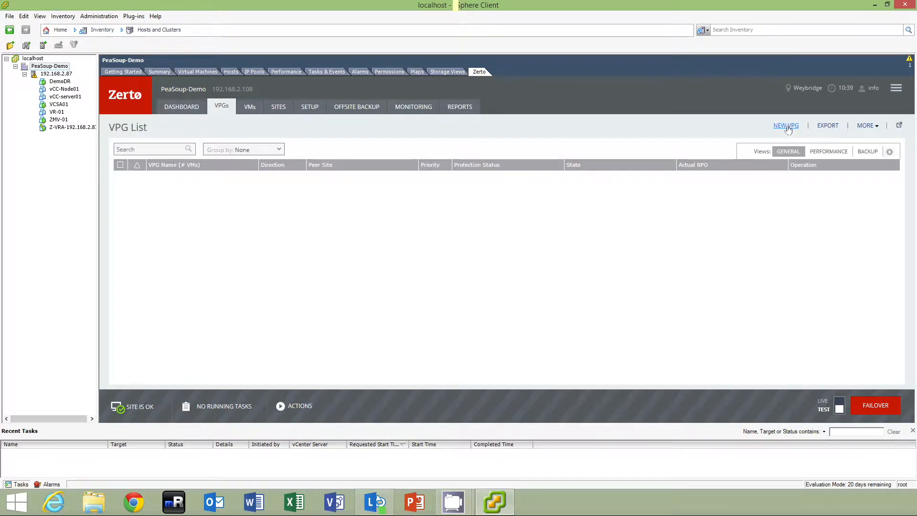
- Create a new VPG for the virtual machine DemoDR, name it DemoVPG and proceed to its VM selection
left_click(56, 82)
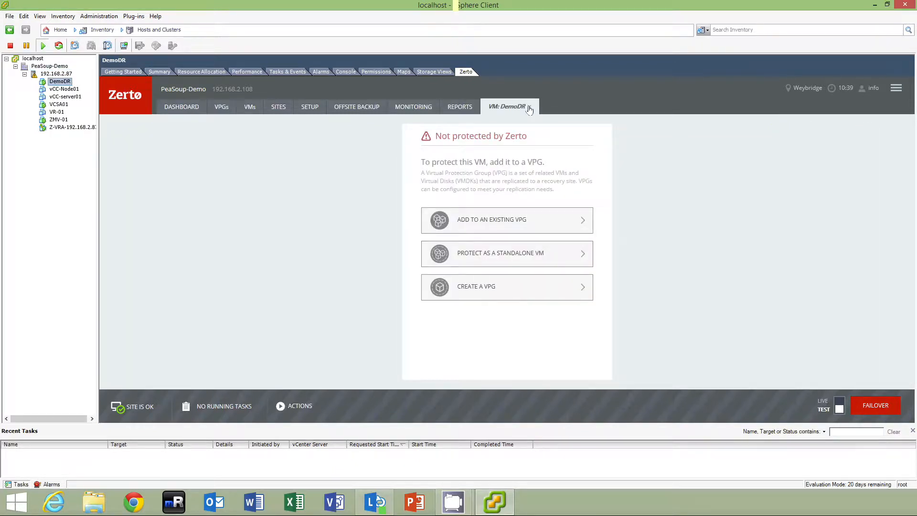
left_click(493, 288)
left_click(488, 164)
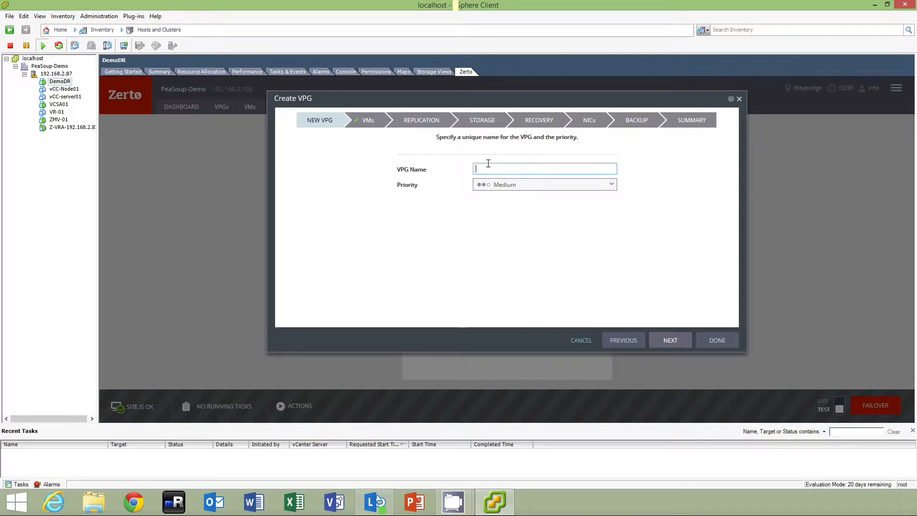
type("DemoVPG")
left_click(677, 339)
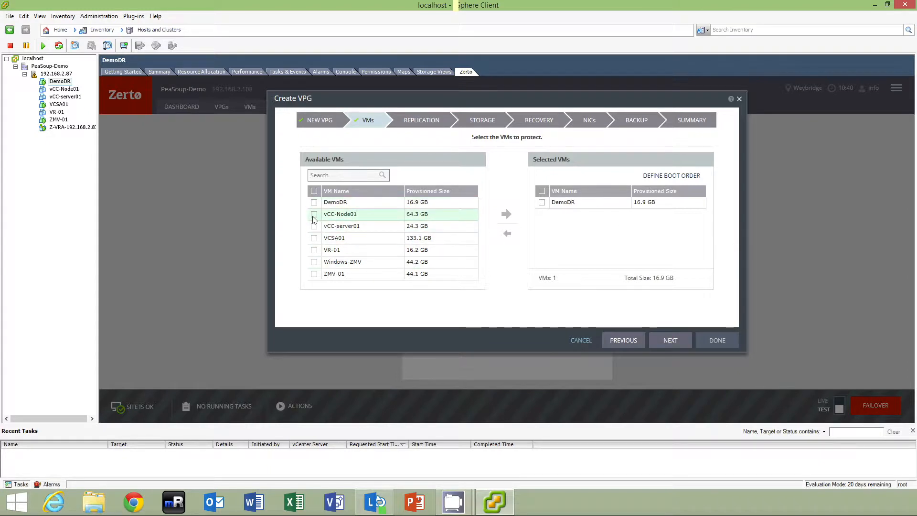
- Try adding vCC-Node01 and a boot order group named "add second group....." to the VPG, and discard both
left_click(505, 215)
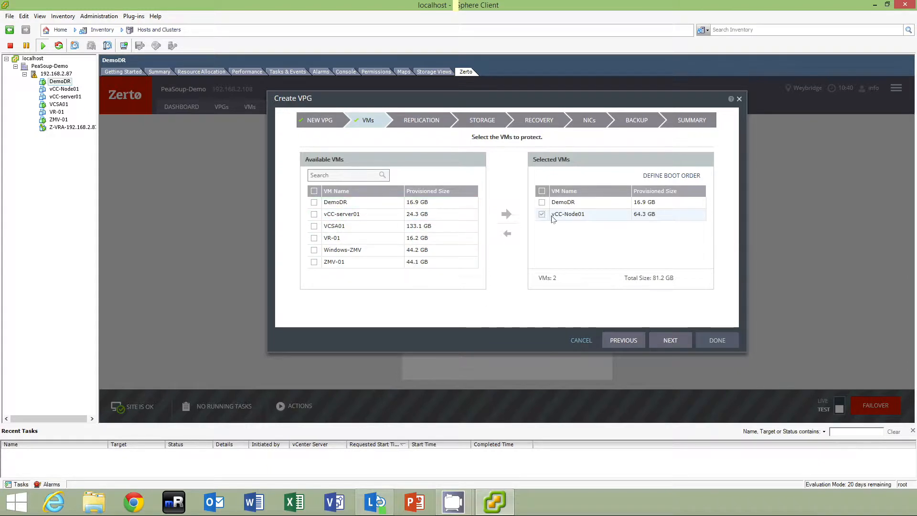
left_click(662, 176)
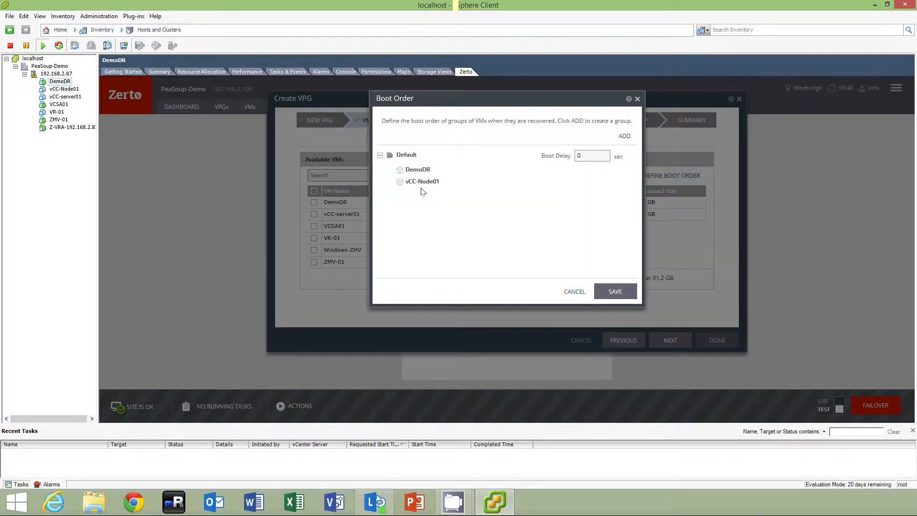
left_click(624, 136)
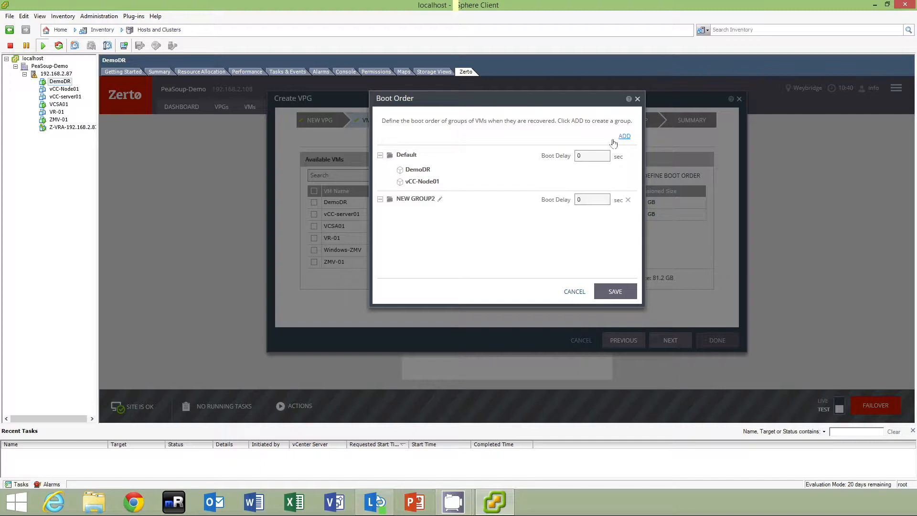
left_click(439, 199)
triple_click(440, 198)
type("add second group.....")
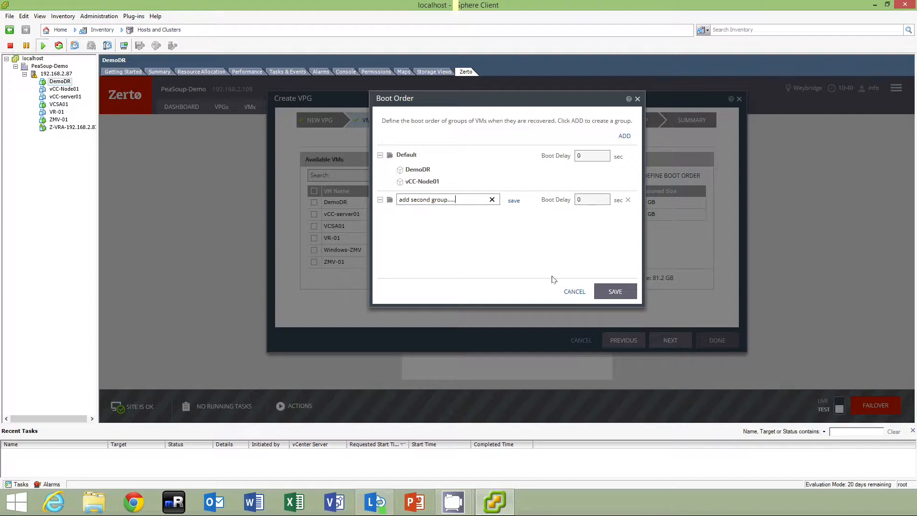
left_click(574, 290)
left_click(568, 214)
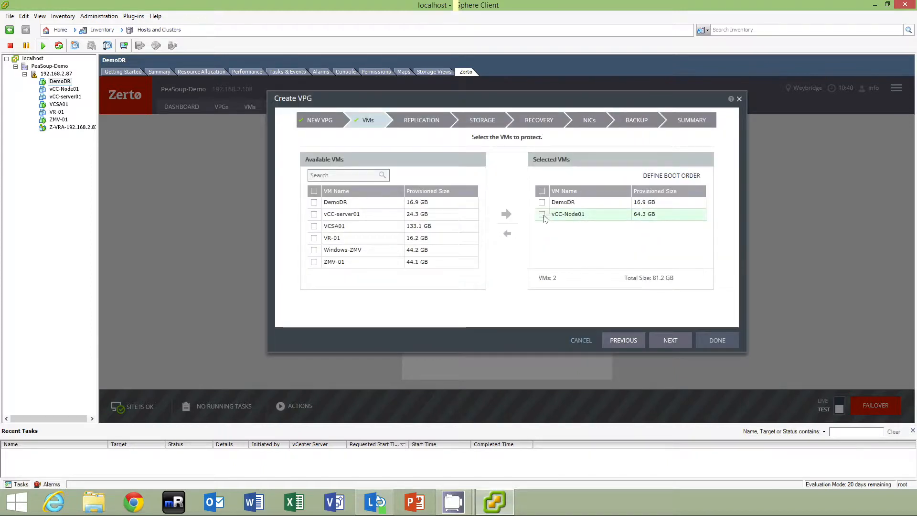
left_click(507, 233)
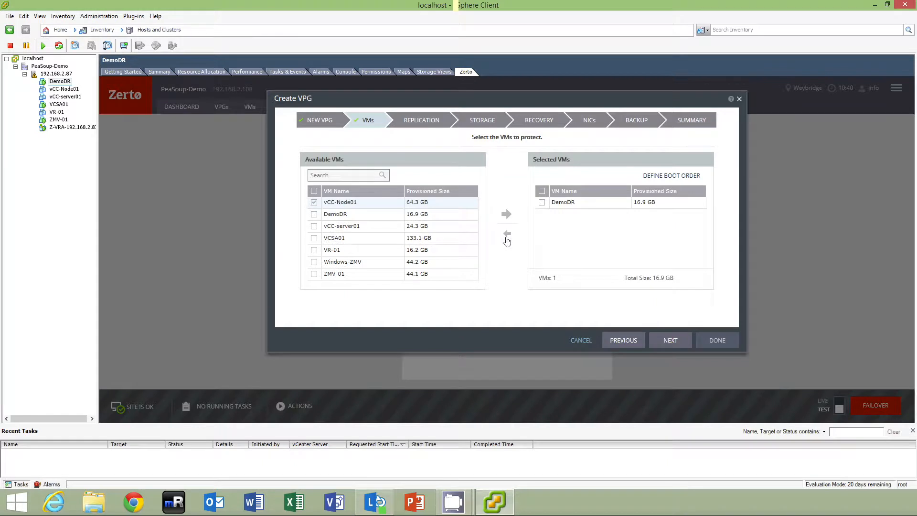
- Proceed to the replication settings and set the Recovery Org vDC to Pea Soup Internal
left_click(667, 341)
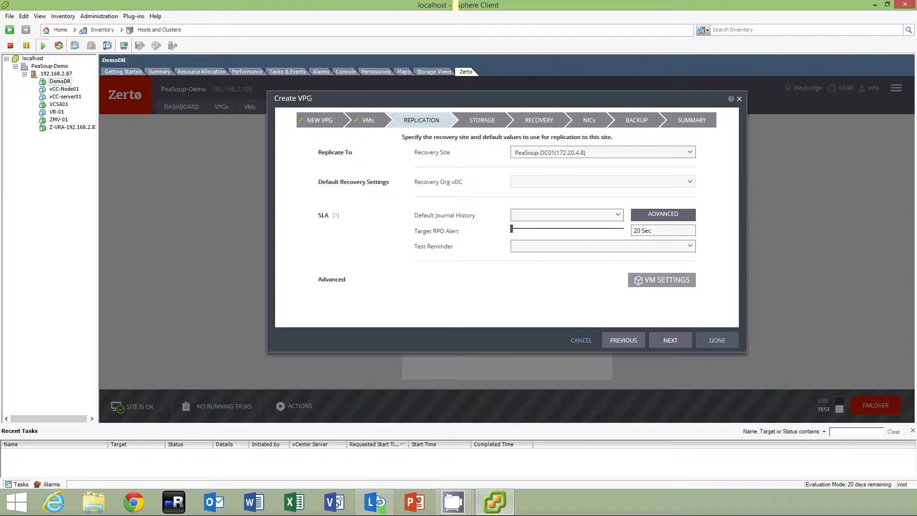
left_click(689, 181)
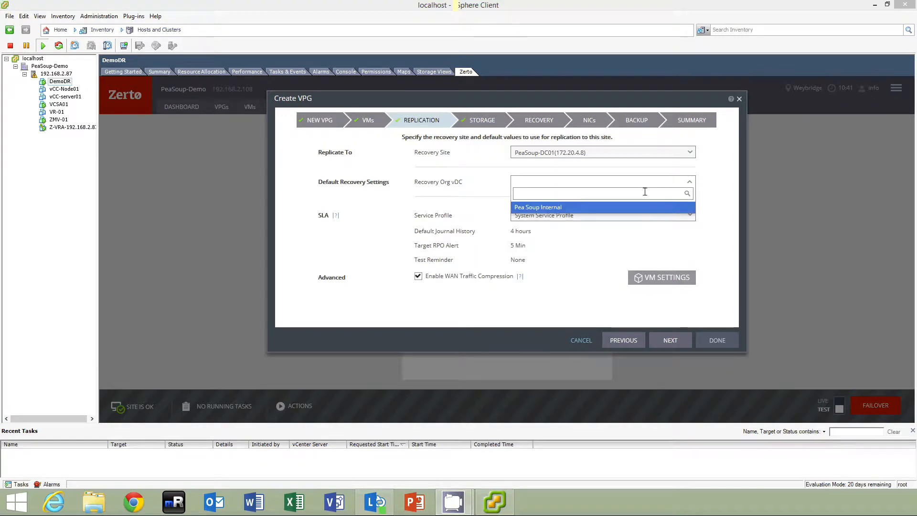
left_click(647, 208)
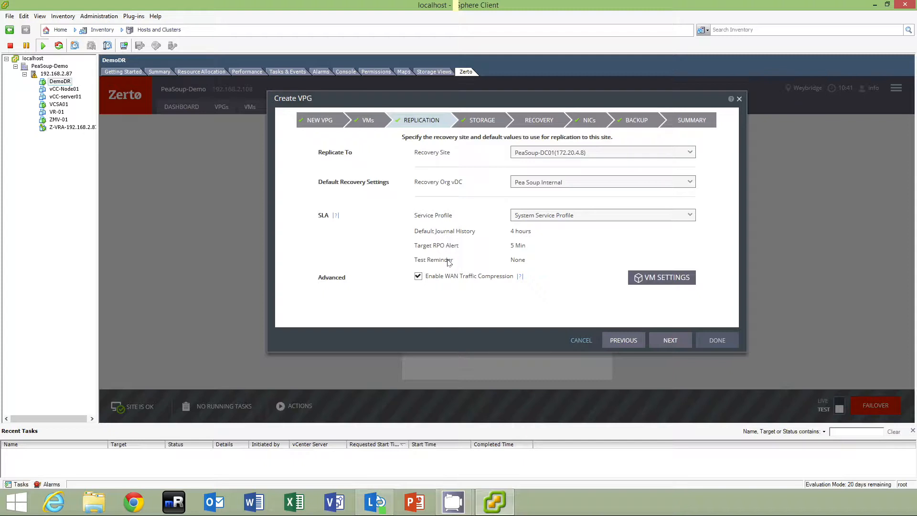
- Try the Custom service profile, look through its journal history and test reminder options, and restore the System Service Profile
left_click(586, 219)
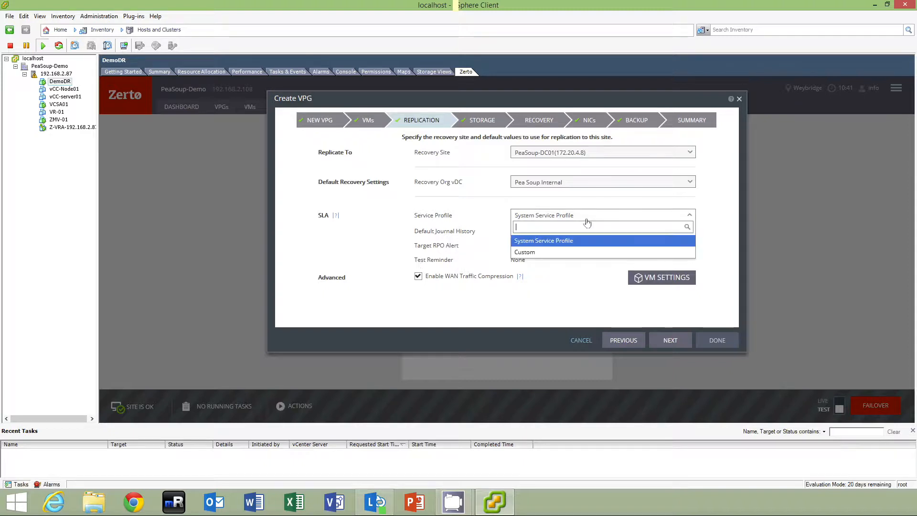
left_click(572, 256)
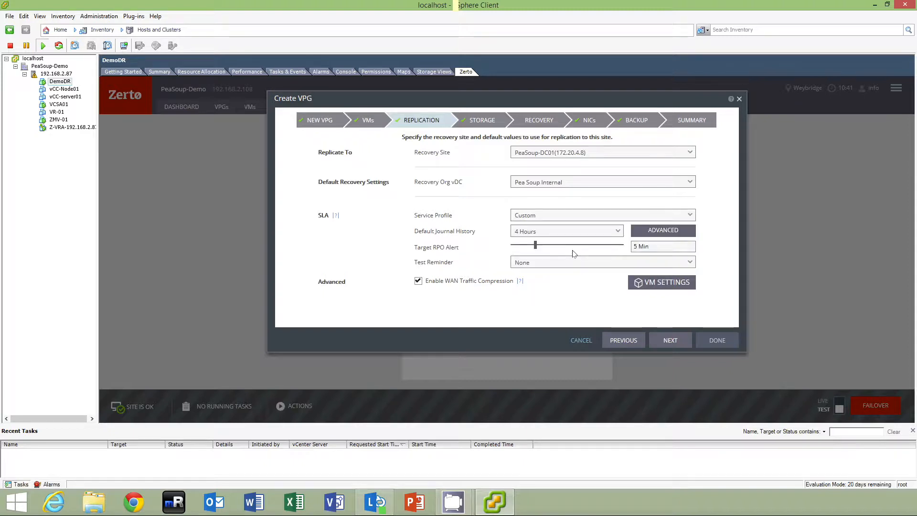
left_click(531, 234)
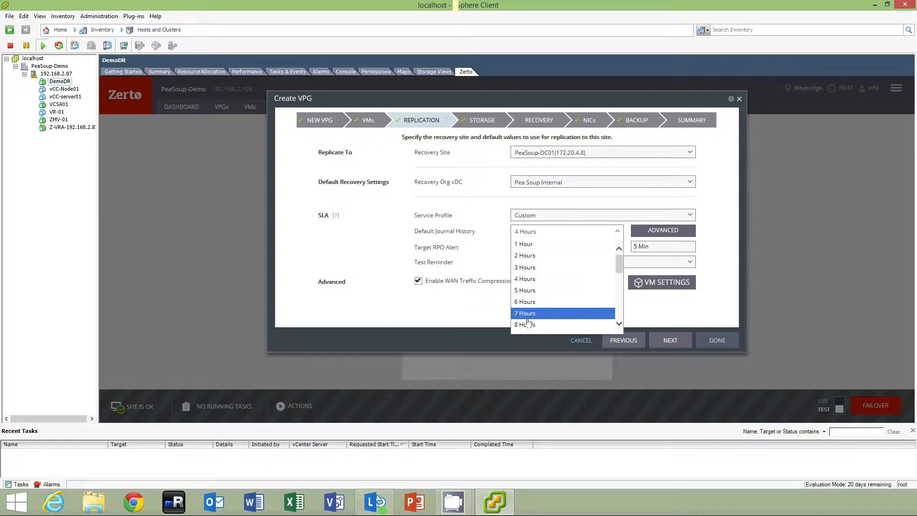
left_click(429, 251)
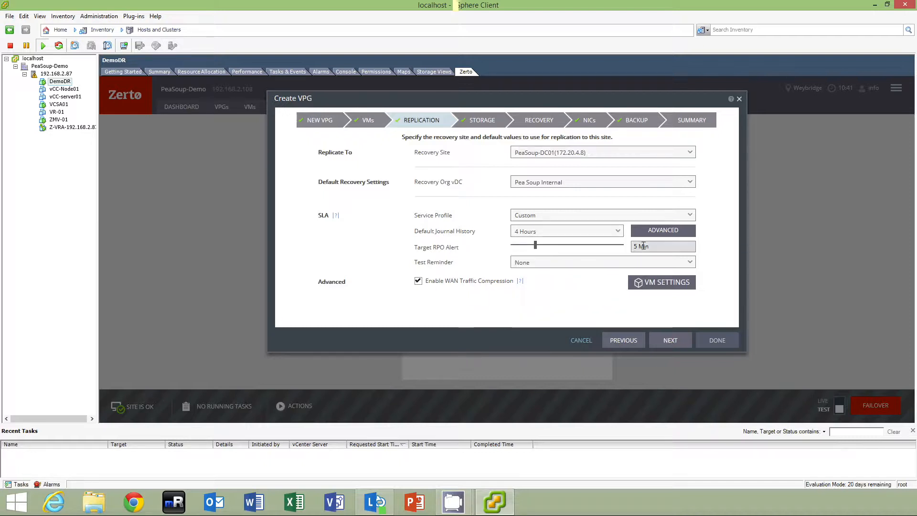
left_click(520, 266)
left_click(507, 299)
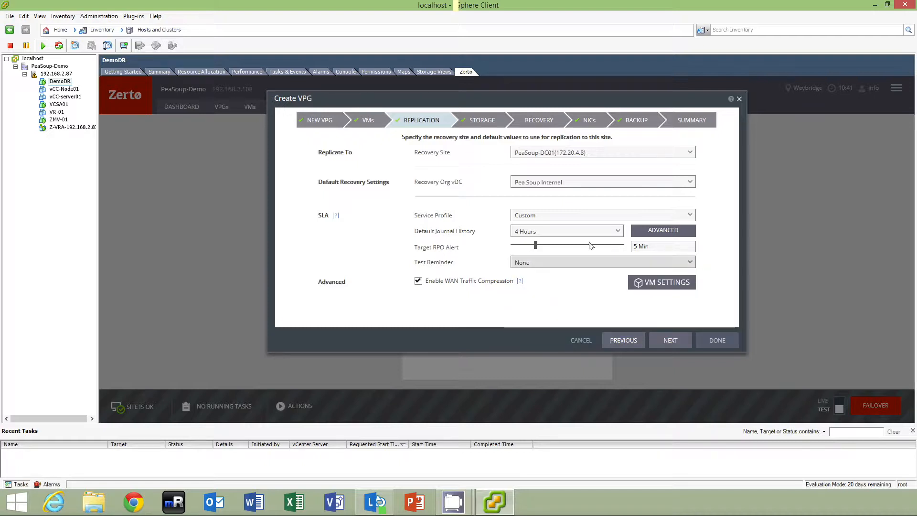
left_click(607, 217)
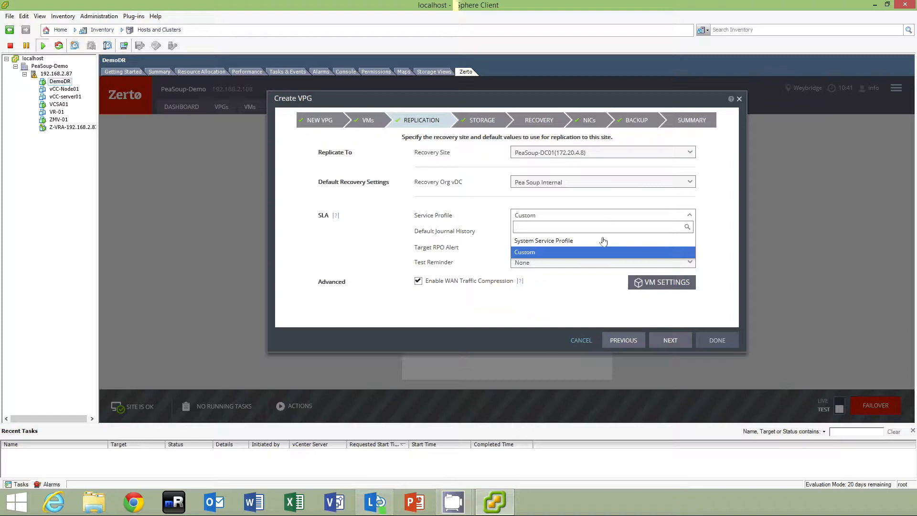
left_click(606, 240)
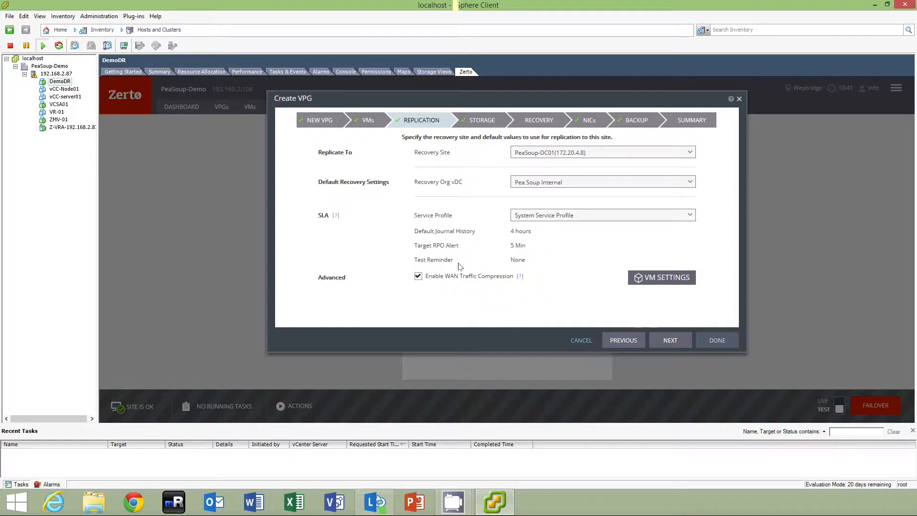
- Proceed to the storage settings, inspect DemoDR's recovery volume options and leave them without saving
left_click(672, 340)
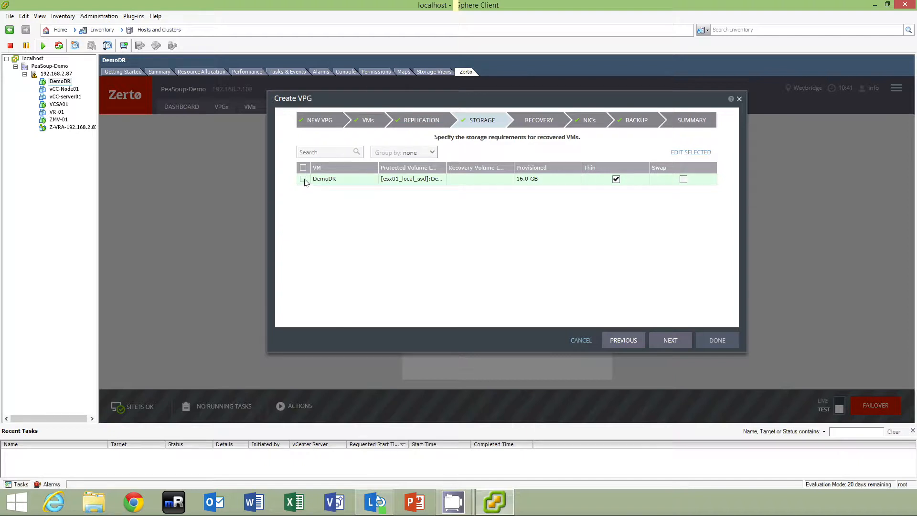
left_click(509, 181)
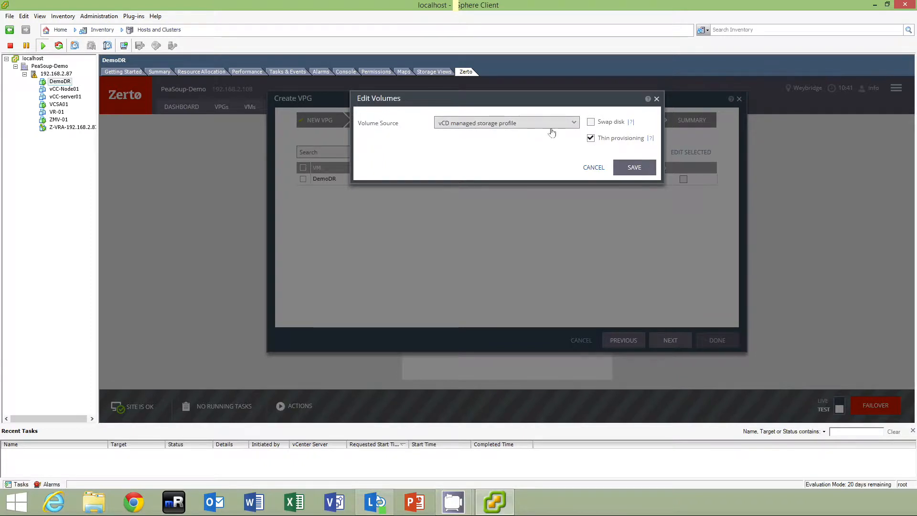
left_click(593, 168)
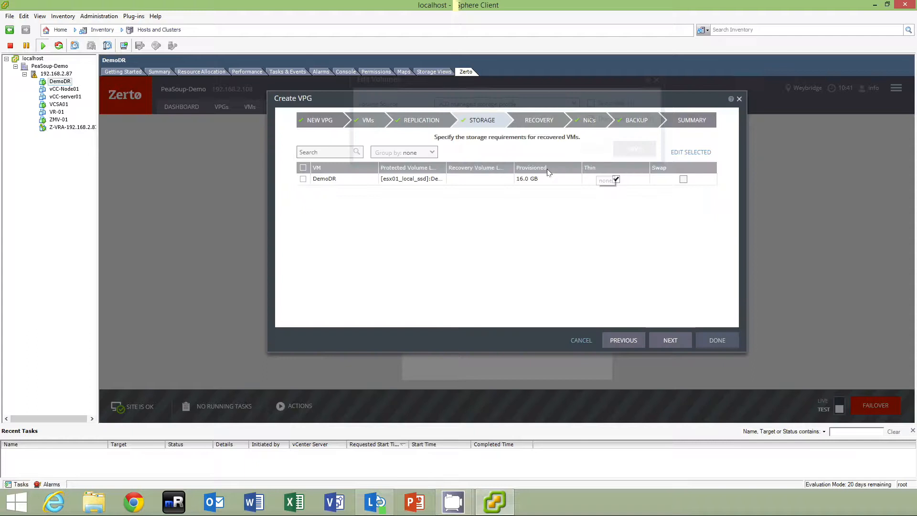
- Set both the Failover/Move Network and the Failover Test Network to internal, and inspect the recovery script options, leaving scripts disabled
left_click(660, 343)
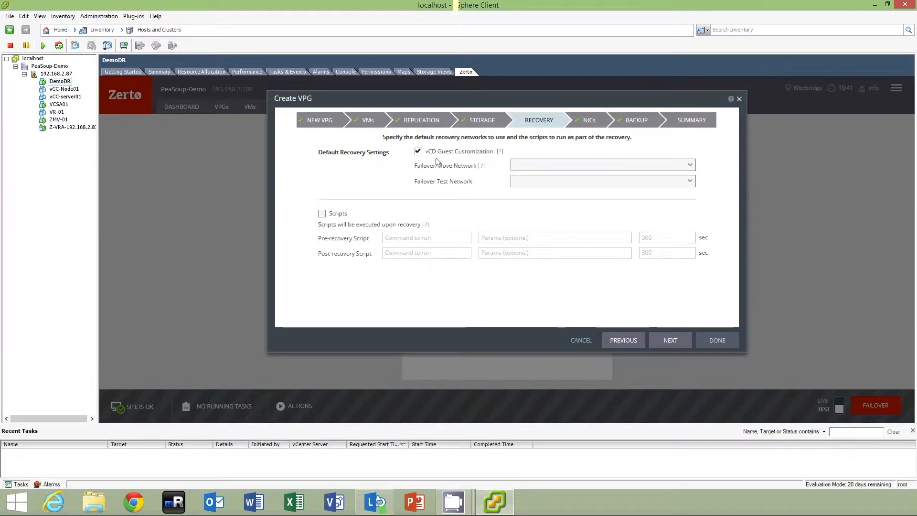
left_click(647, 168)
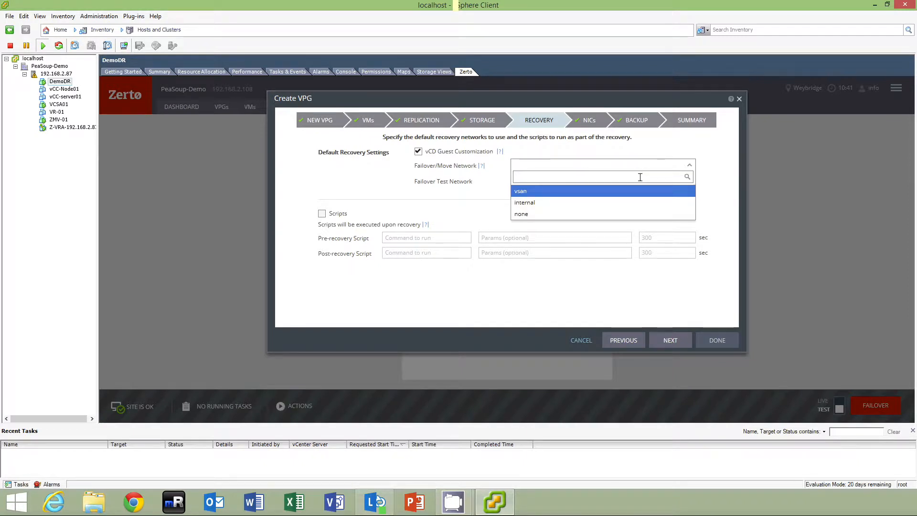
left_click(629, 203)
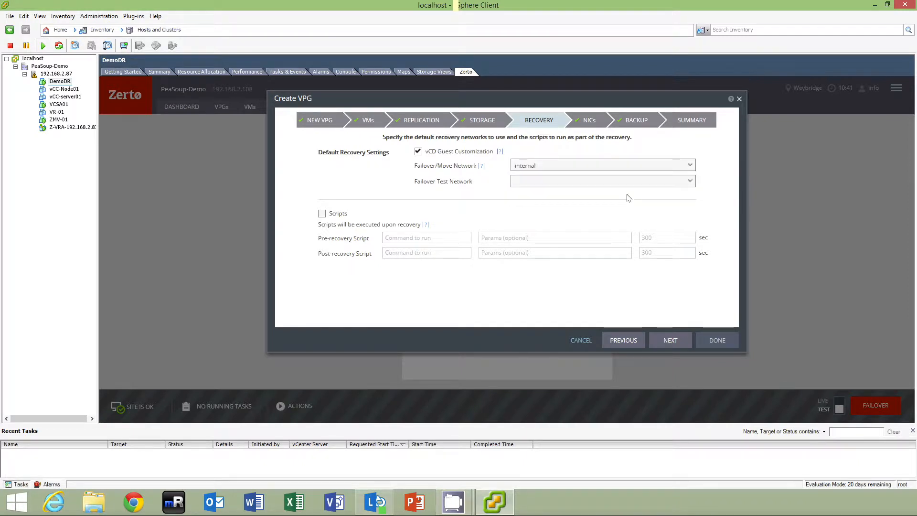
left_click(622, 181)
left_click(599, 216)
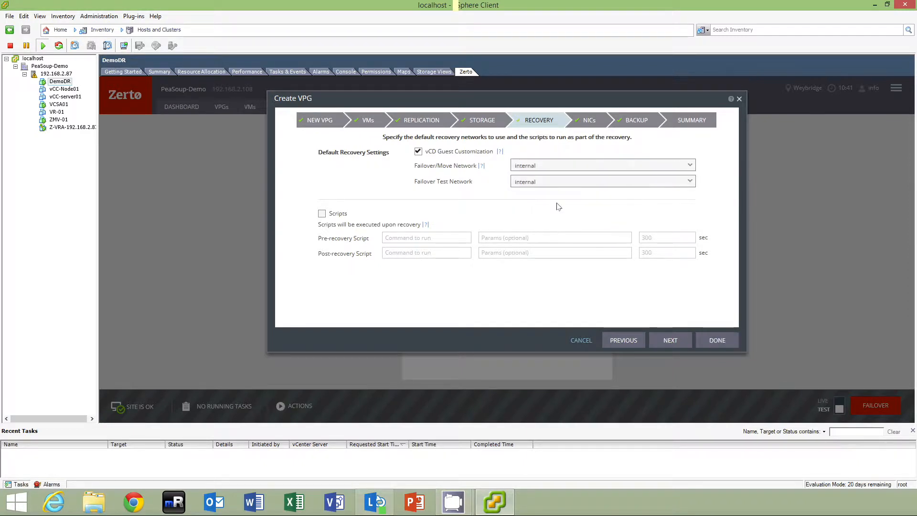
left_click(322, 213)
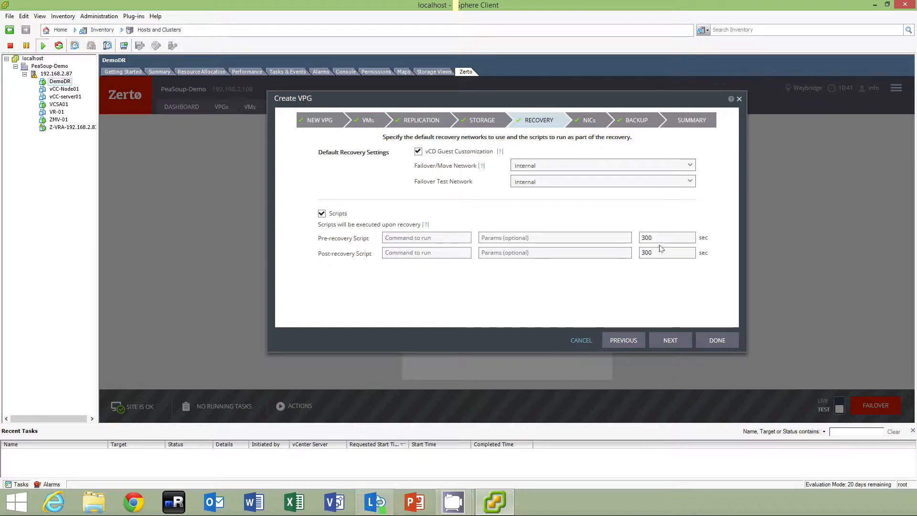
left_click(322, 213)
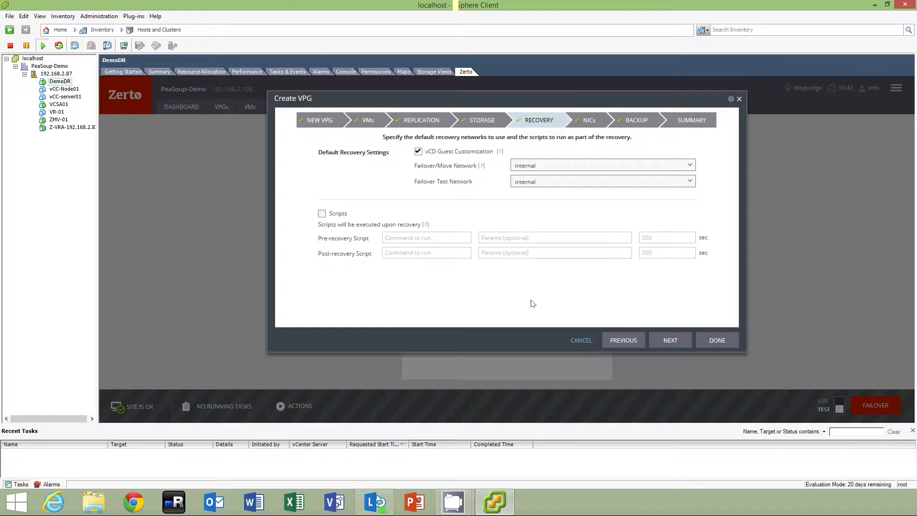
- Proceed to the NIC settings, select DemoDR and compare its Test and Failover/Move network details
left_click(669, 340)
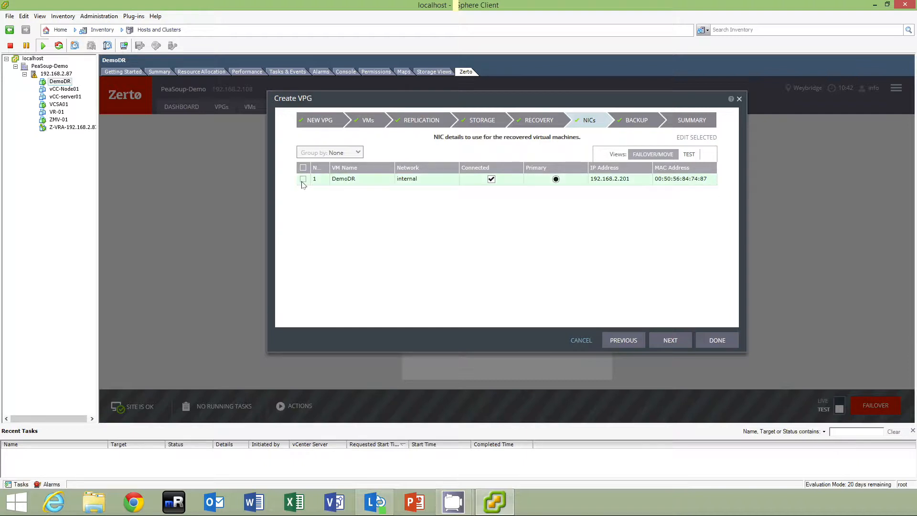
left_click(303, 179)
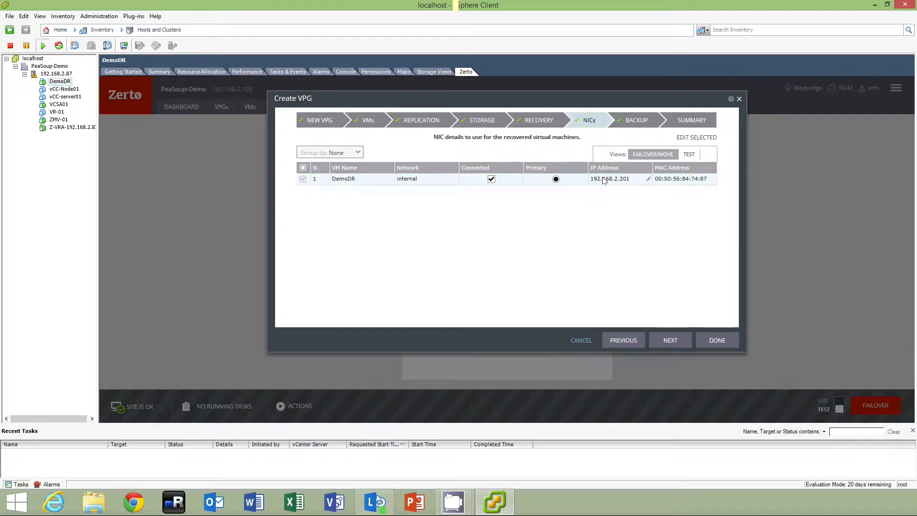
left_click(687, 154)
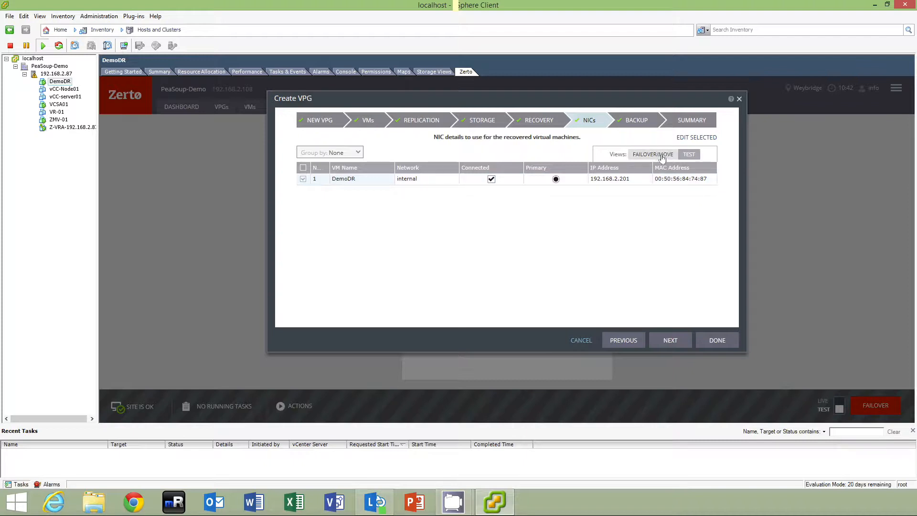
left_click(667, 156)
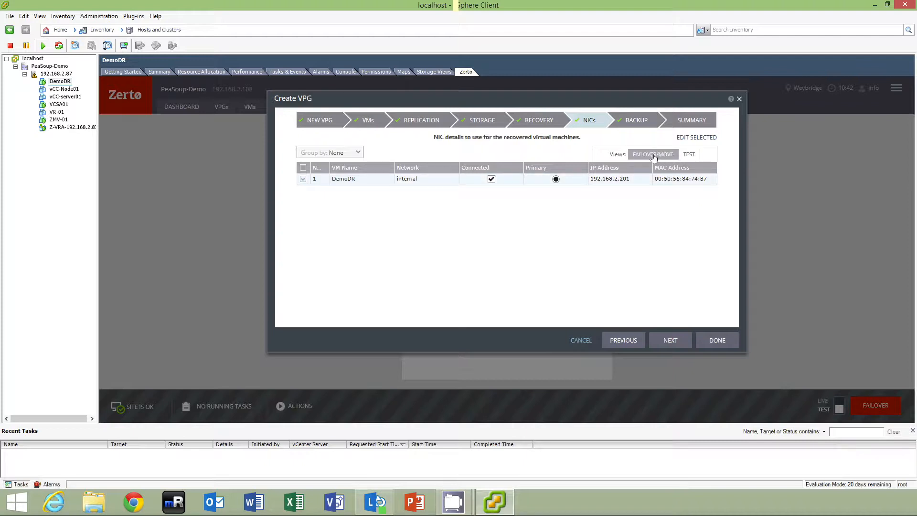
- Try setting DemoDR's Failover/Move NIC to Static- IP Pool mode with IP address 172.20.4.144 directly in the NIC list
left_click(648, 180)
left_click(710, 185)
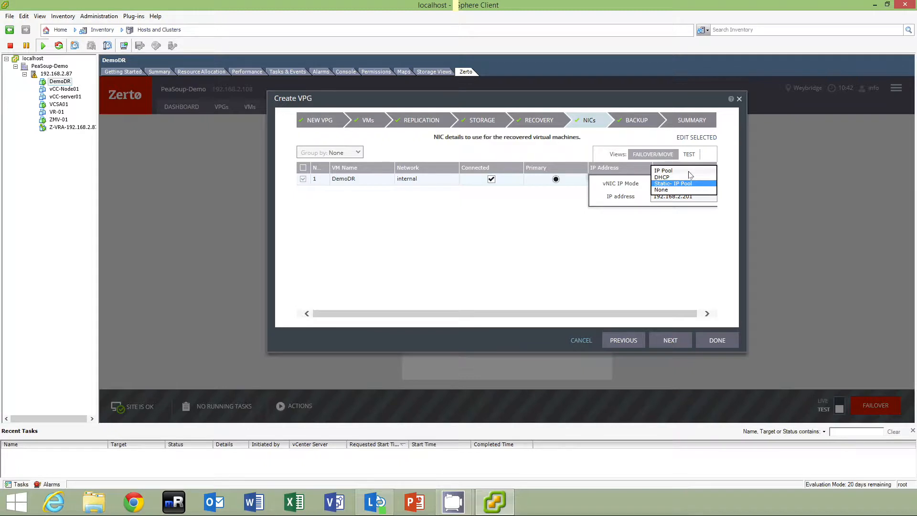
left_click(689, 171)
left_click(707, 185)
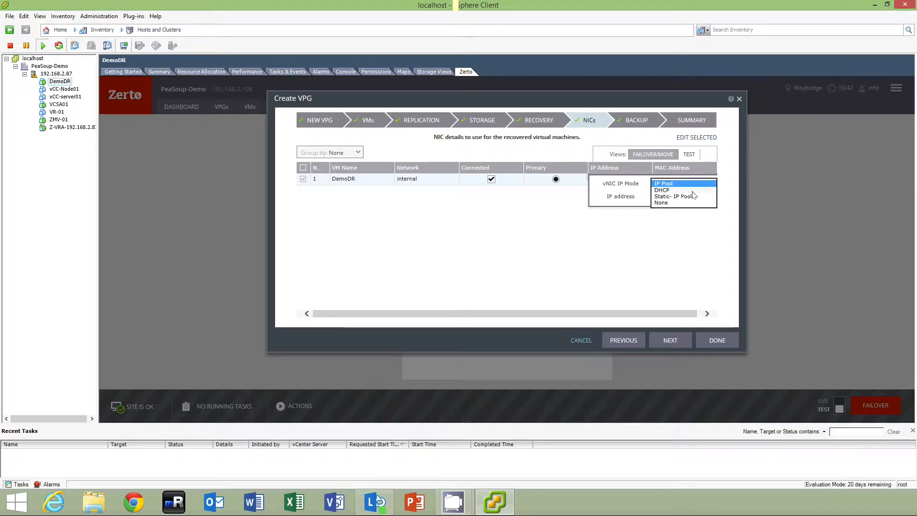
left_click(693, 196)
left_click(628, 201)
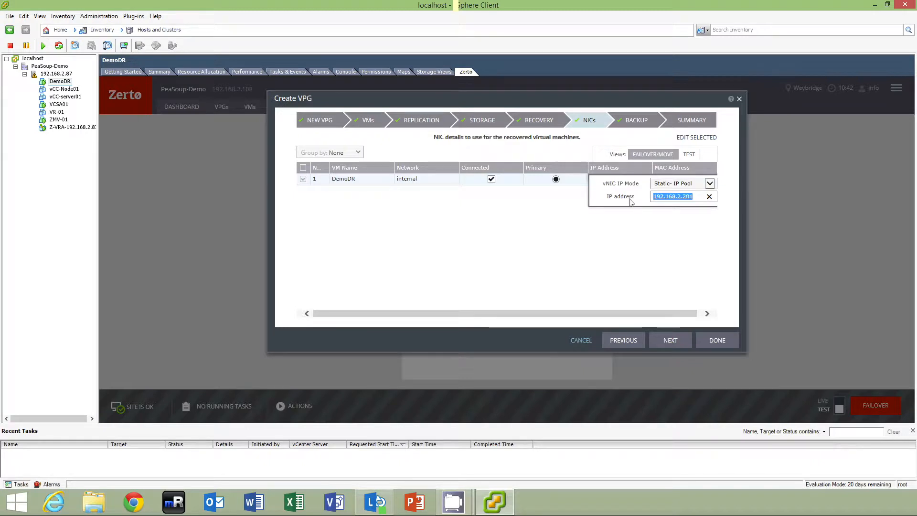
type("172.20.4.")
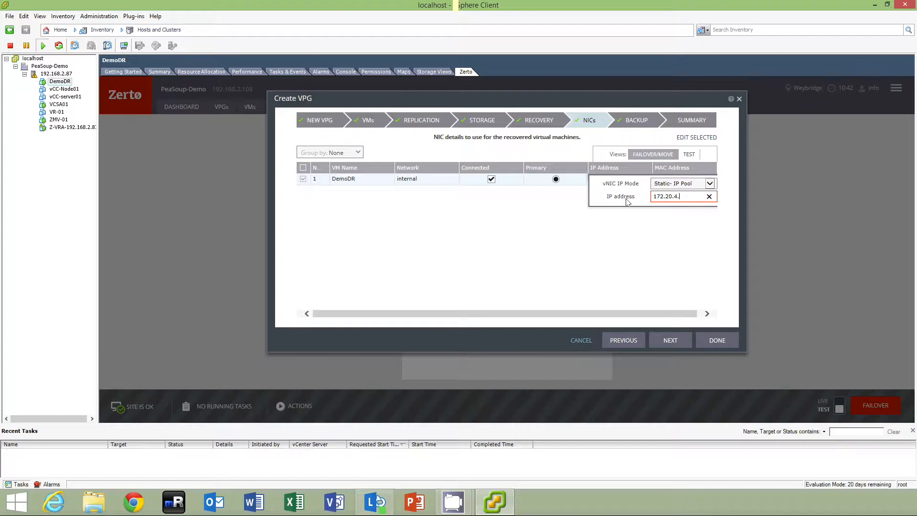
type("104")
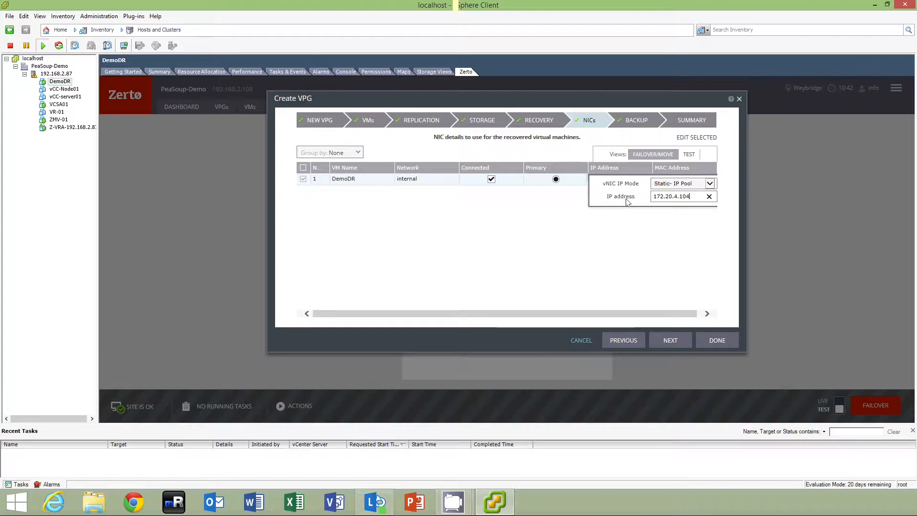
key("BackSpace")
key("BackSpace")
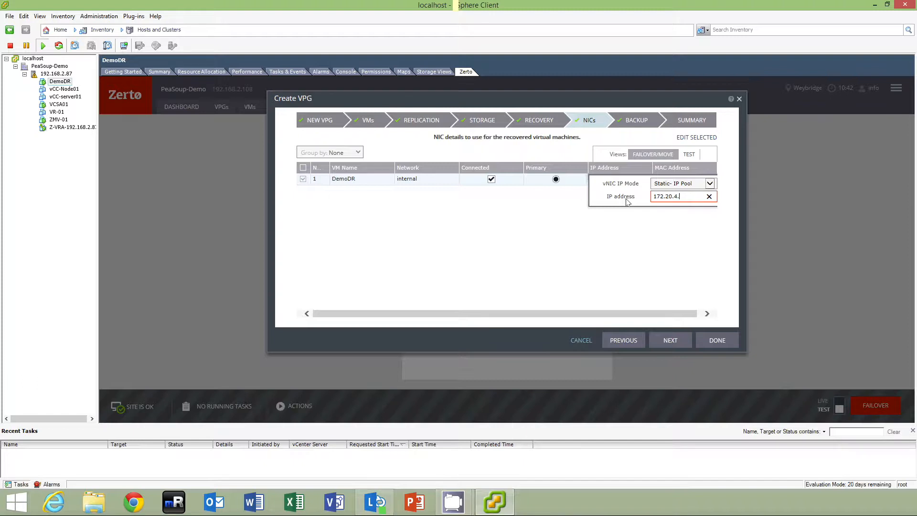
type("144")
- Edit DemoDR's vNIC with Failover/Move IP address 172.20.4.144, copy it to the failover test, save, and check both network views
left_click(696, 138)
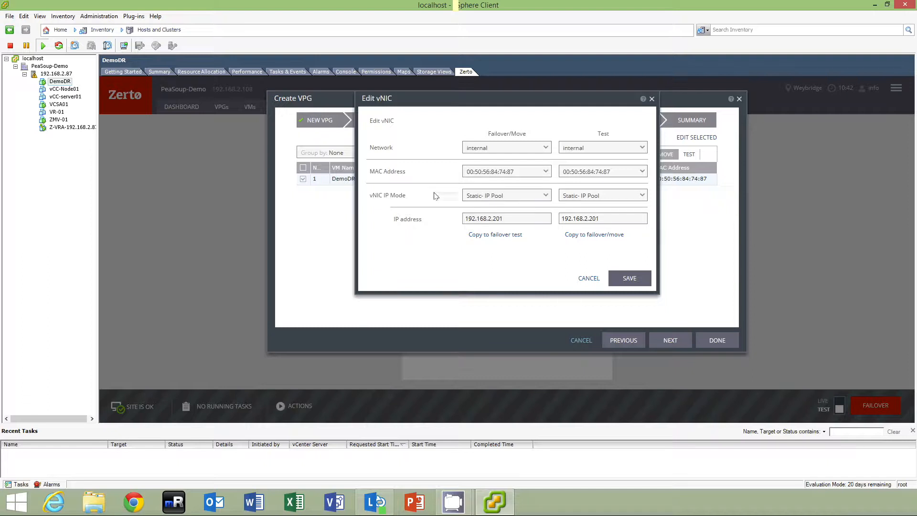
left_click_drag(516, 218, 460, 212)
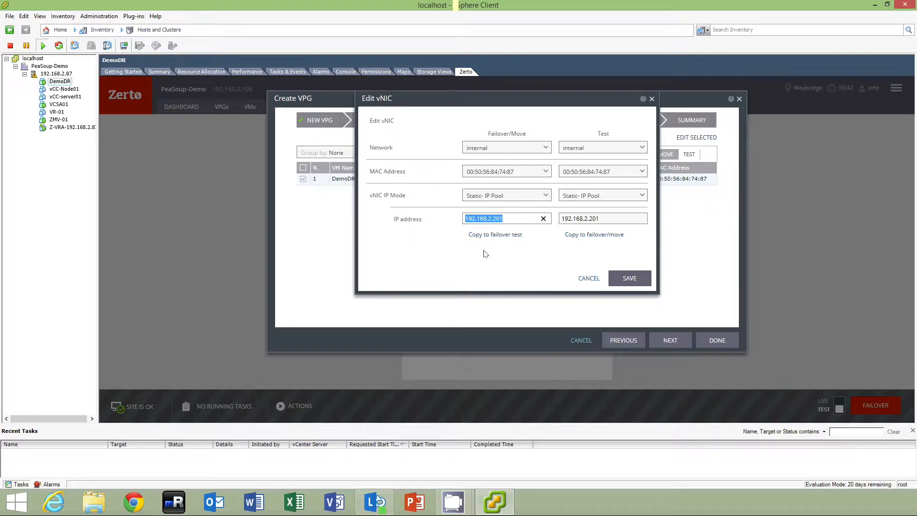
type("172.20")
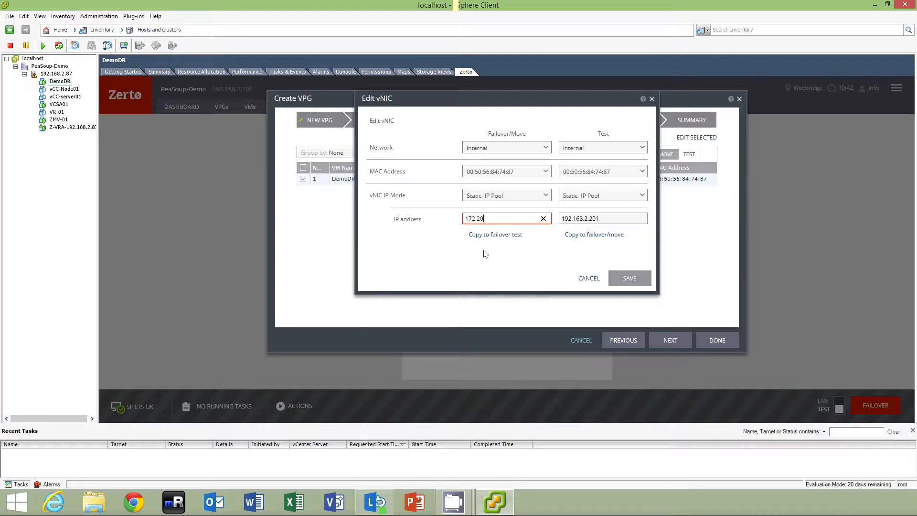
type(".4.144")
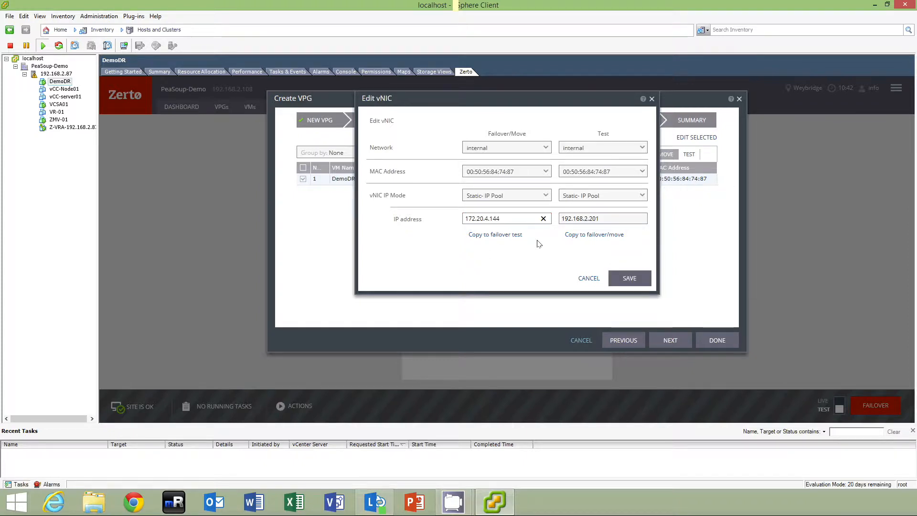
left_click(500, 235)
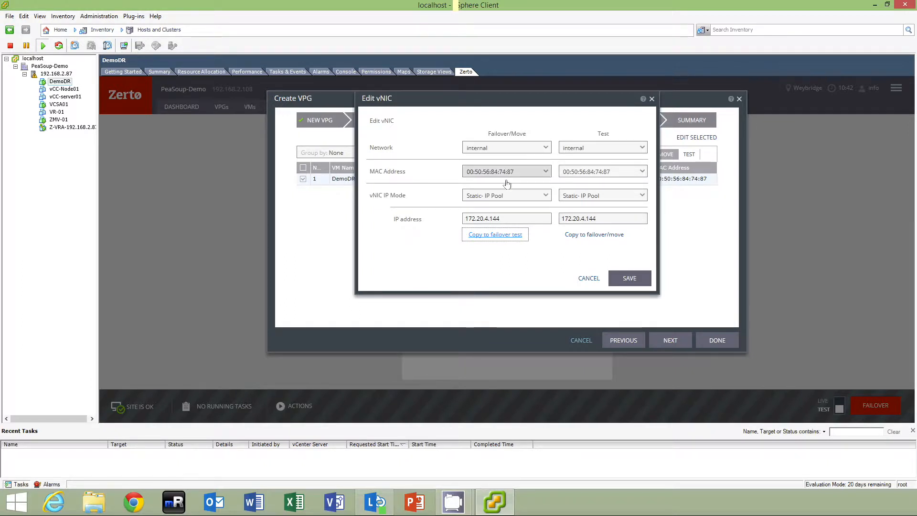
left_click(629, 278)
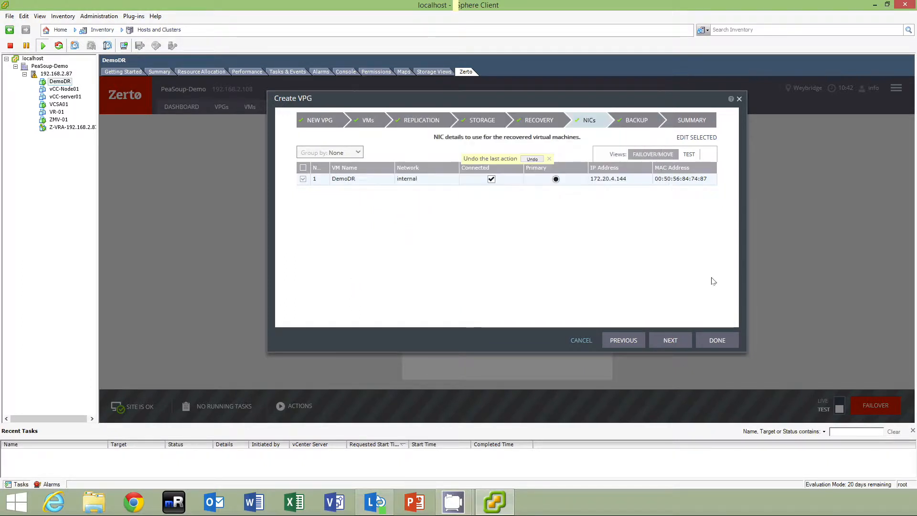
left_click(688, 157)
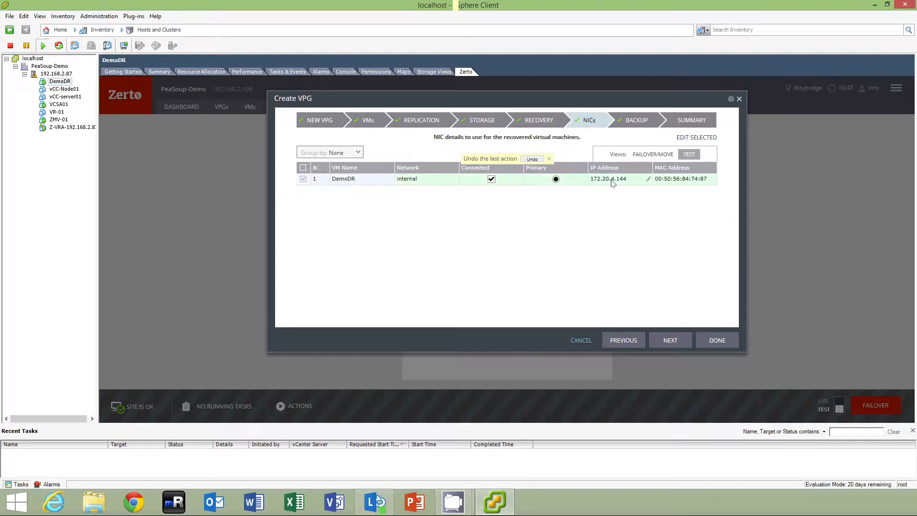
left_click(650, 155)
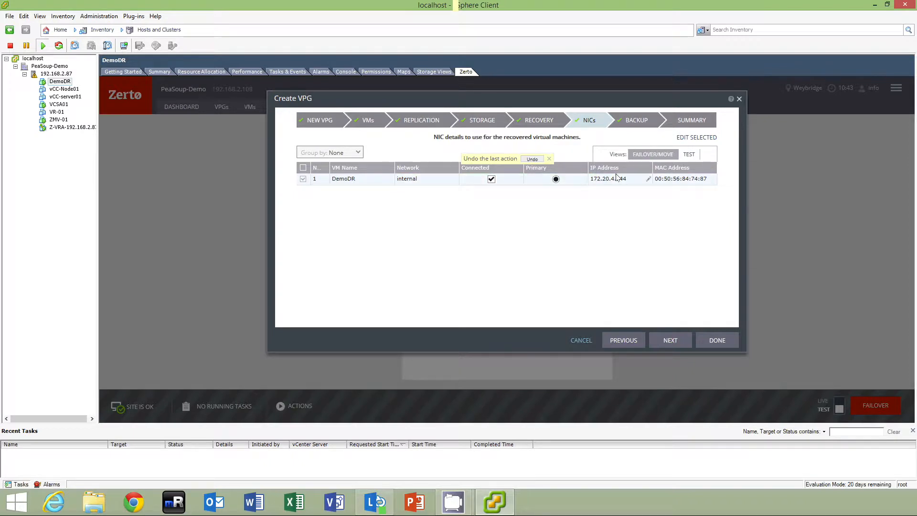
- Proceed through the backup page and summary, create DemoVPG, and check its creation task
left_click(669, 341)
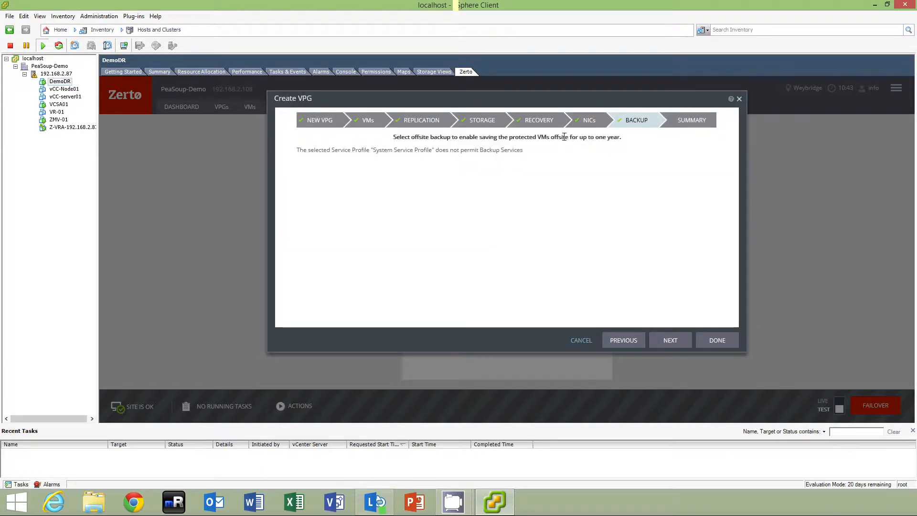
left_click(669, 340)
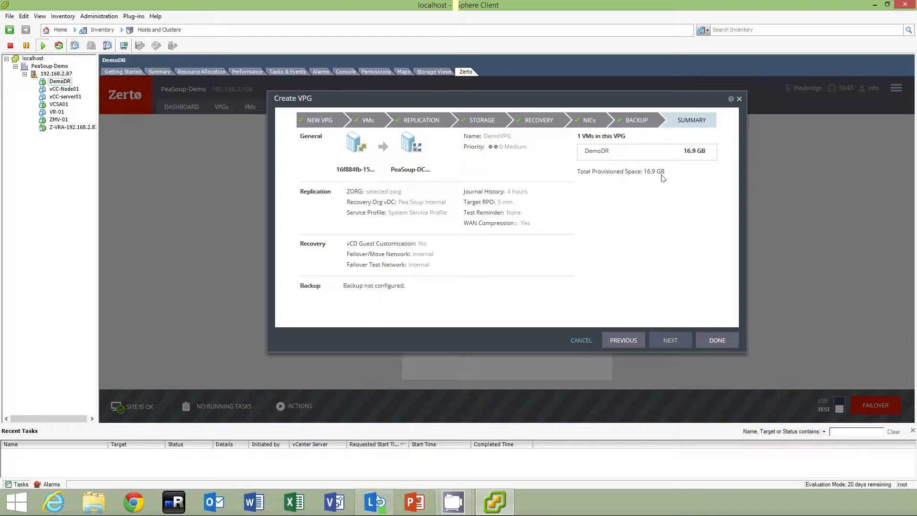
left_click(717, 340)
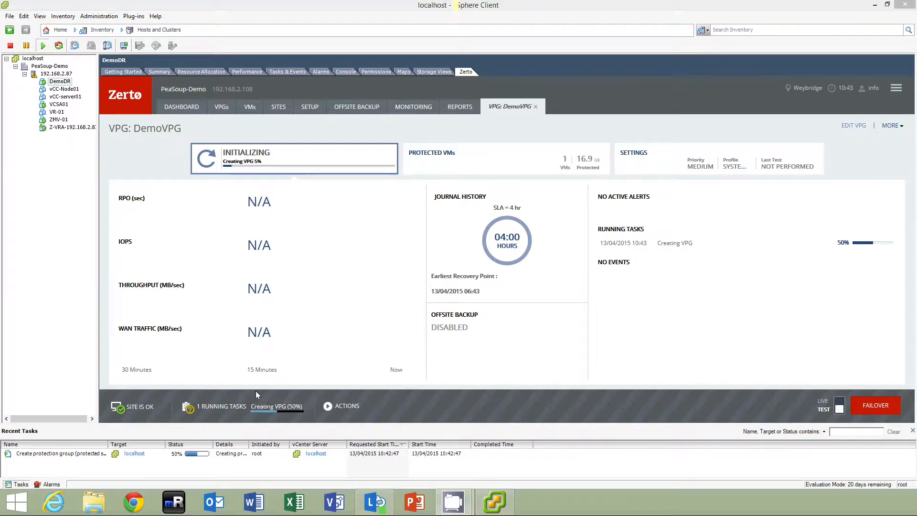
left_click(304, 405)
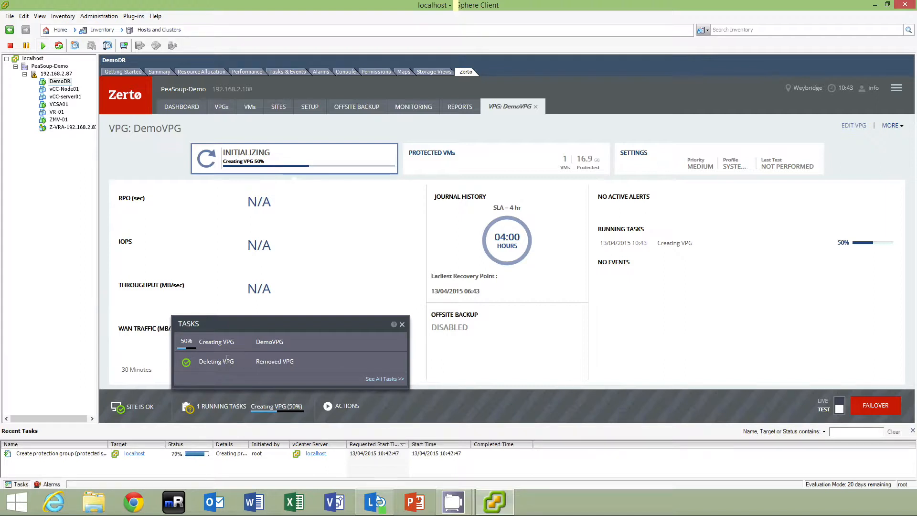
left_click(401, 324)
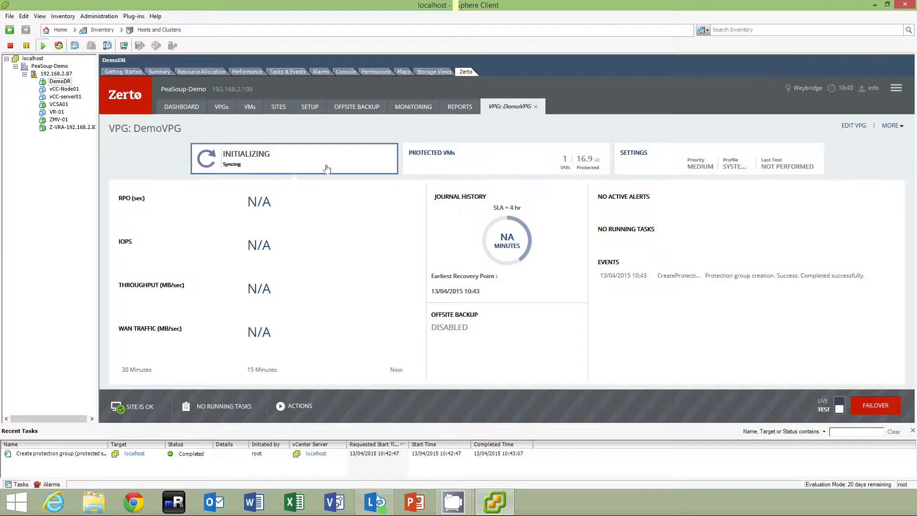
- Monitor DemoVPG's initial sync and protection status in the VPG list, the dashboard and its details page
left_click(220, 107)
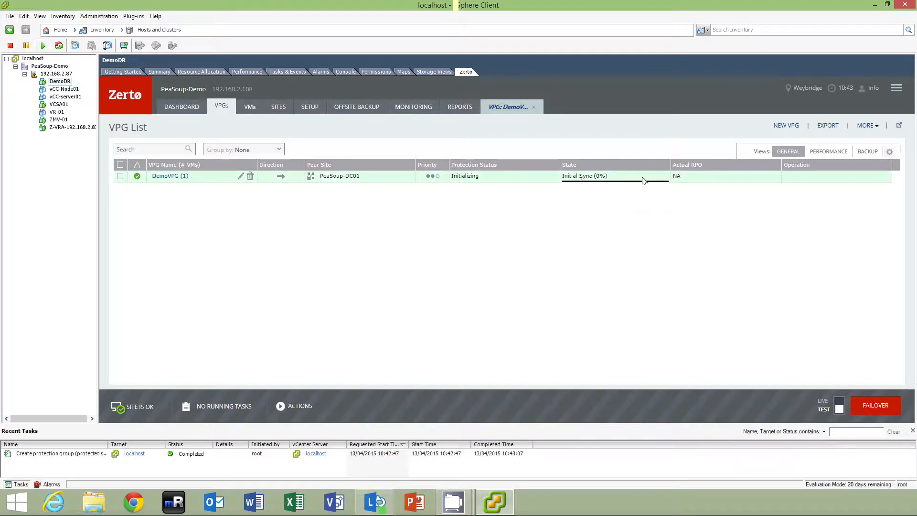
left_click(191, 108)
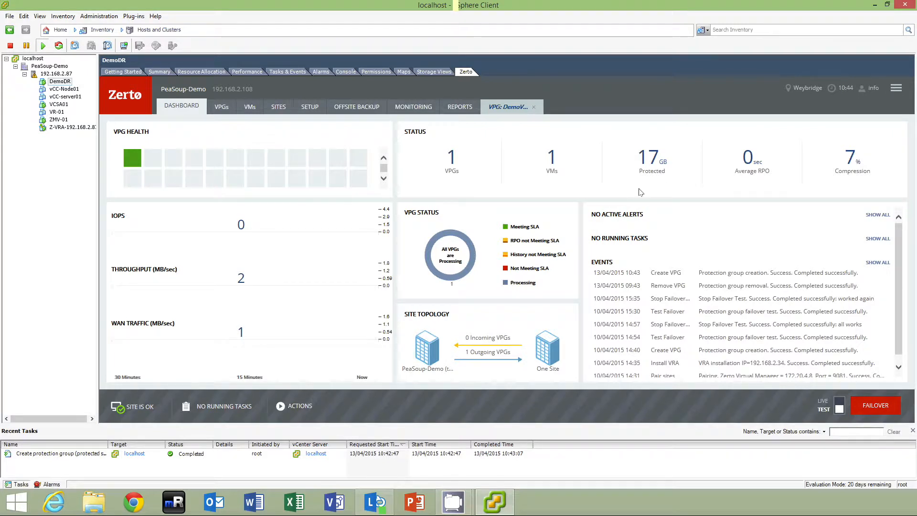
left_click(220, 108)
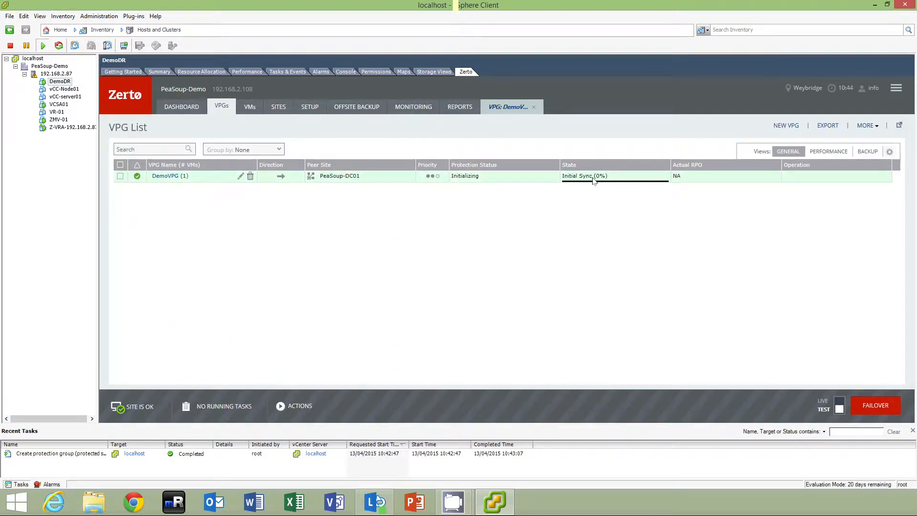
left_click(188, 108)
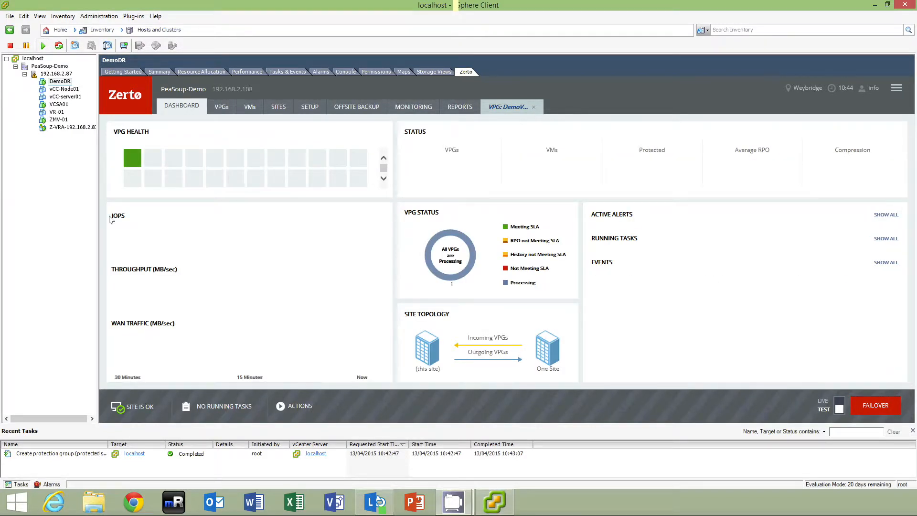
left_click(222, 109)
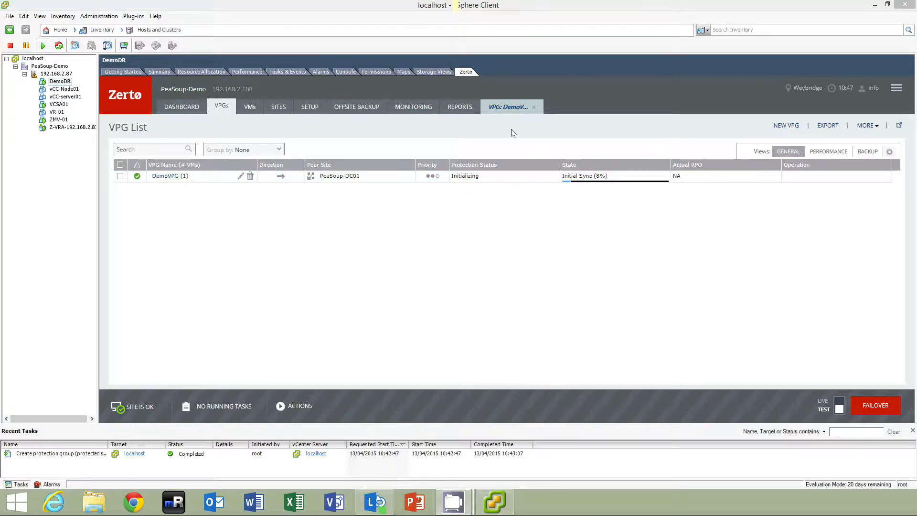
left_click(503, 107)
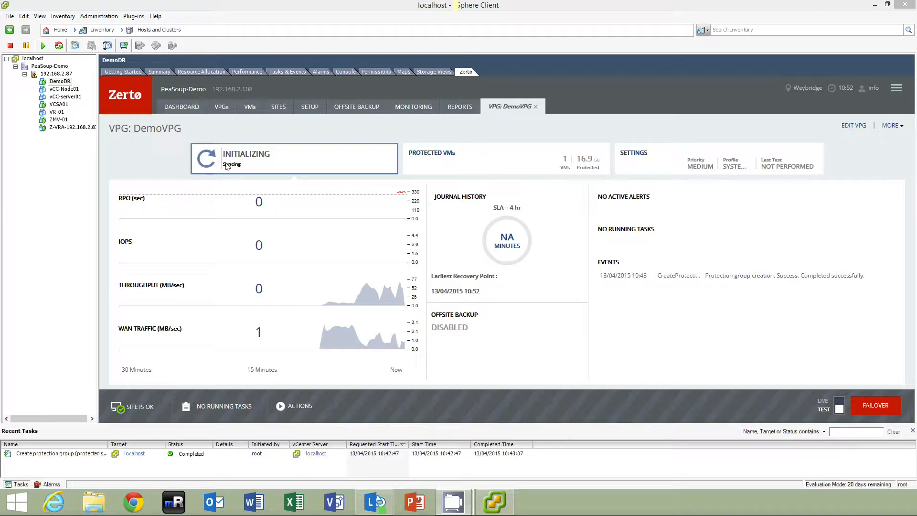
left_click(221, 107)
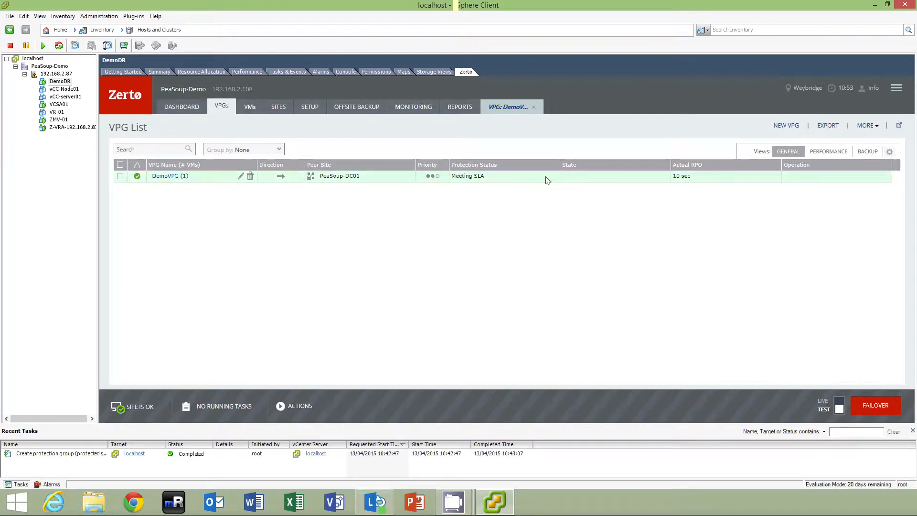
left_click(184, 106)
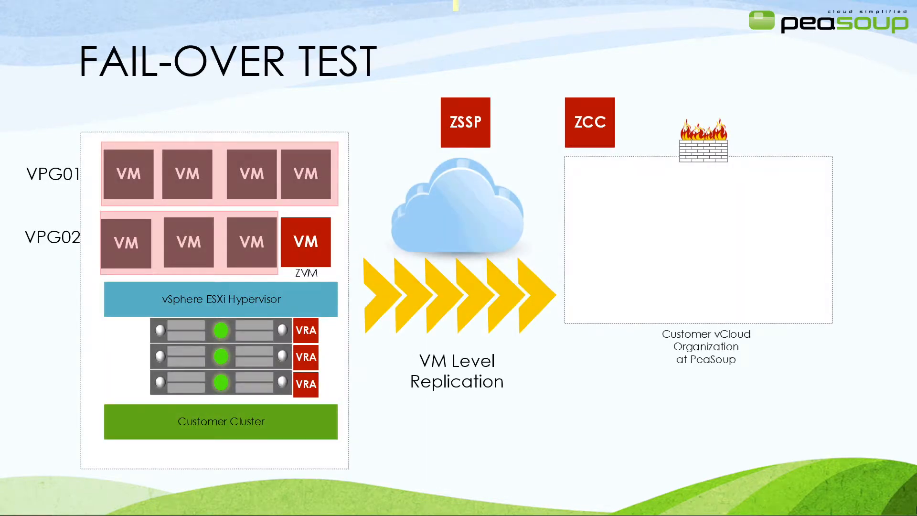
key("Right")
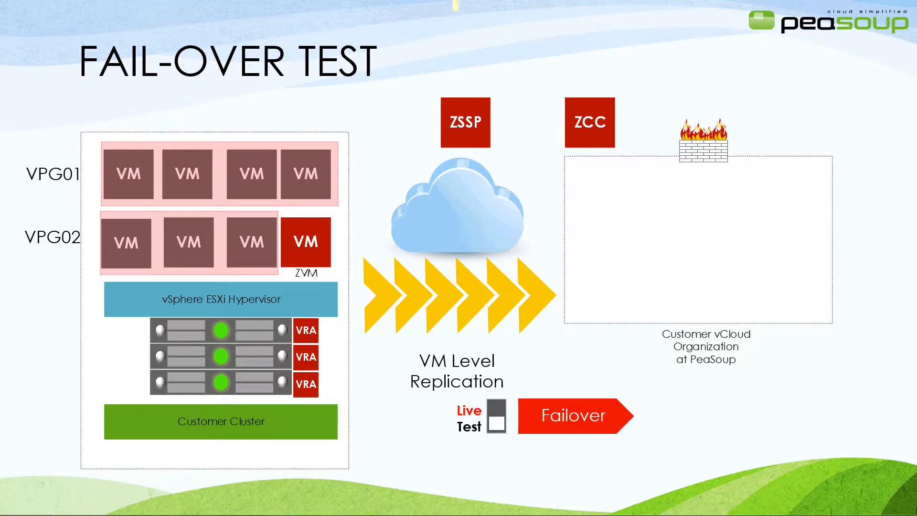
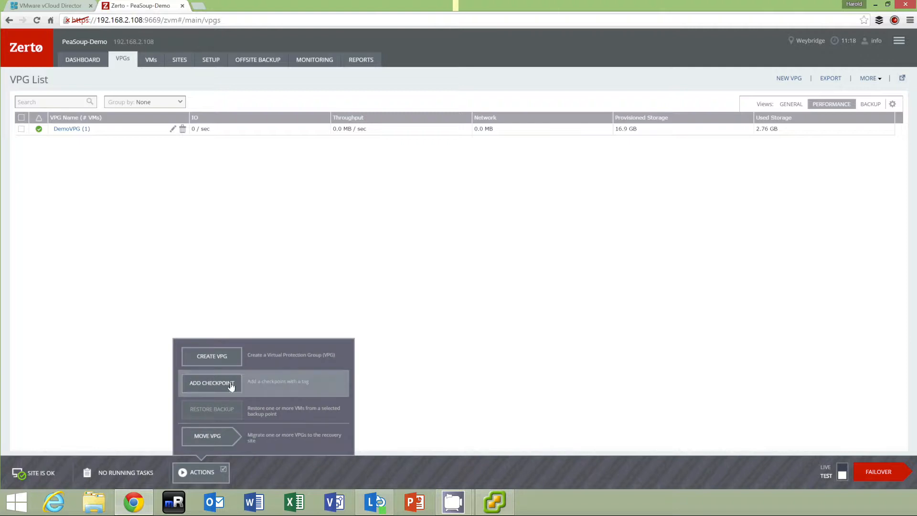
- Add a checkpoint named "checkpoint before test" to DemoVPG and check the task list
left_click(226, 383)
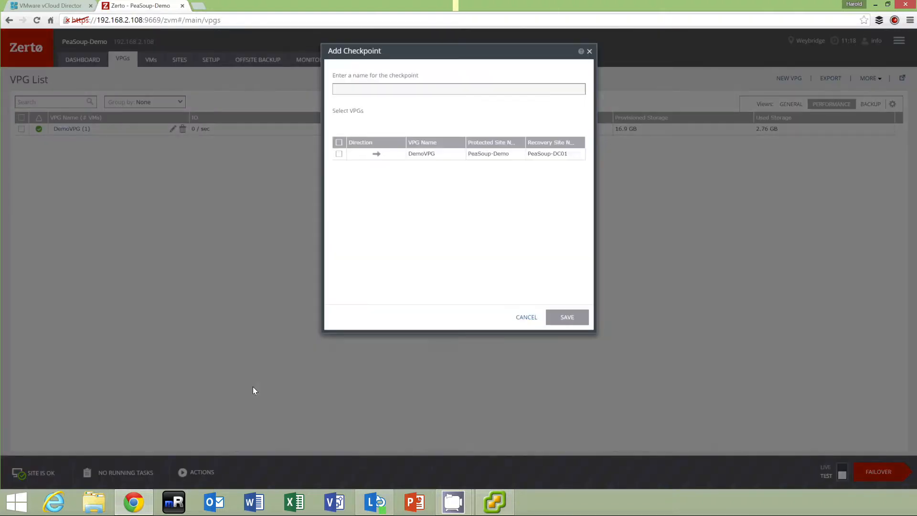
left_click(352, 84)
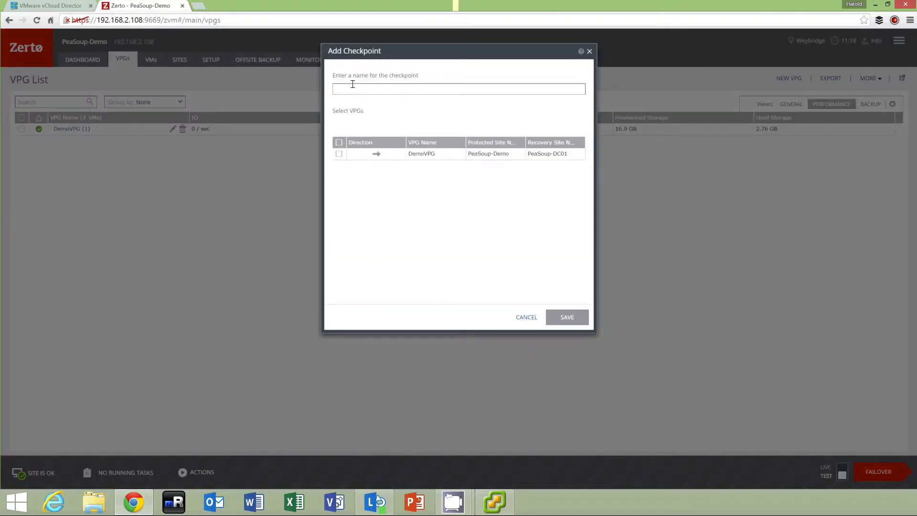
type("checkpoint before test")
left_click(338, 153)
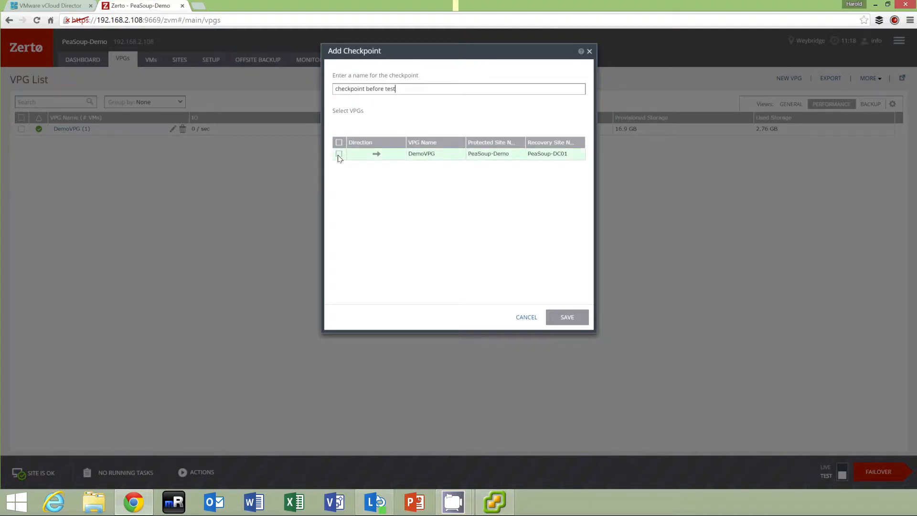
left_click(565, 318)
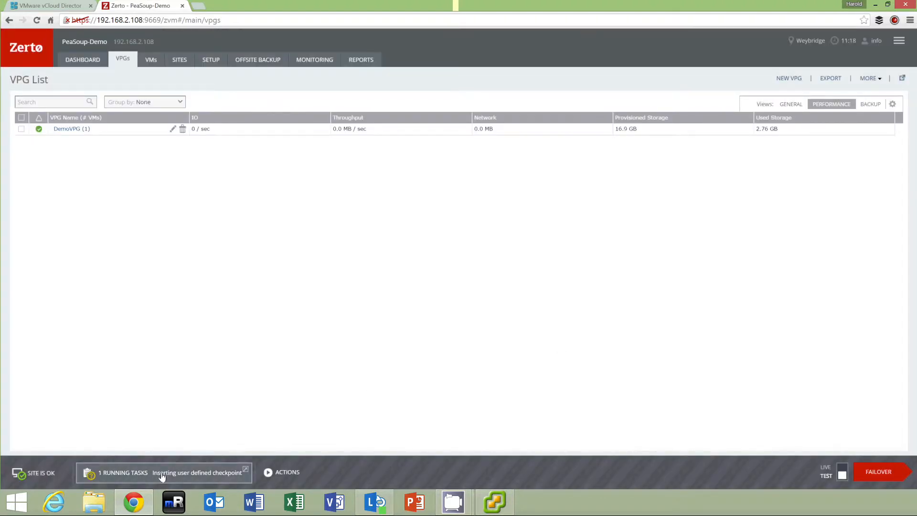
left_click(245, 470)
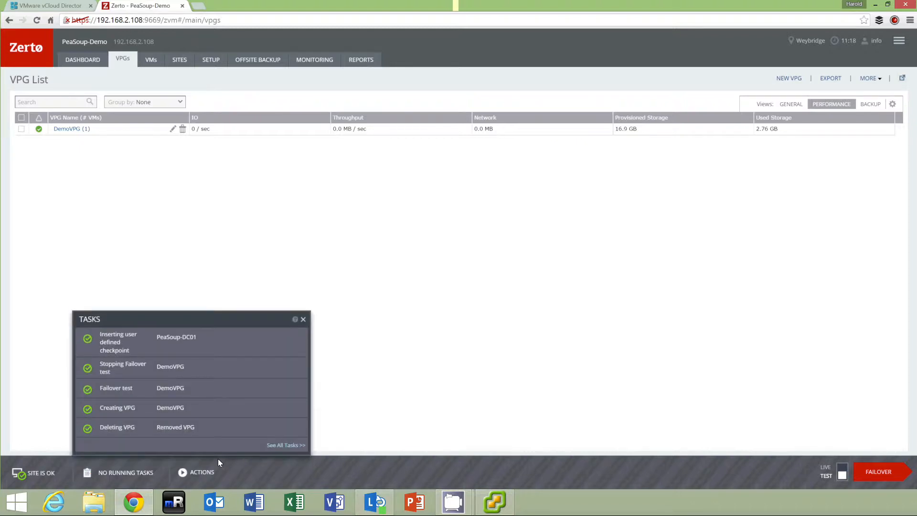
left_click(302, 320)
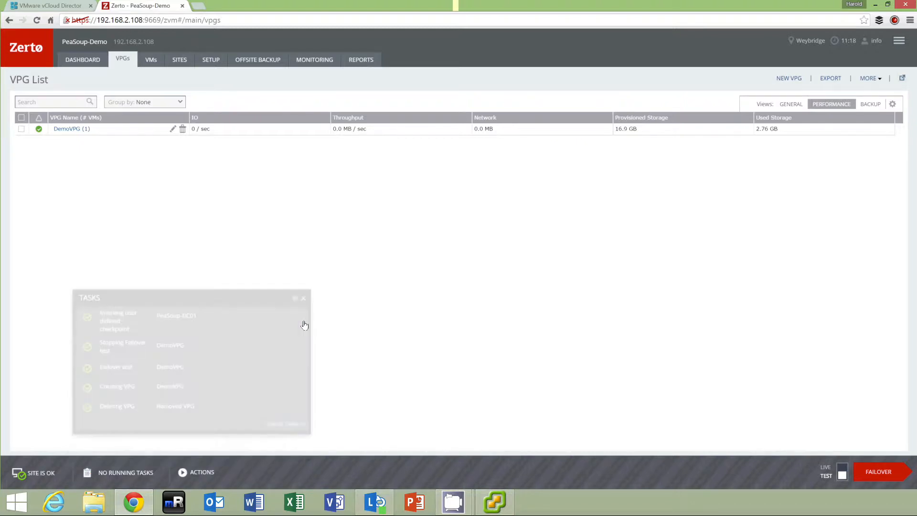
- Start a failover test of DemoVPG from the dashboard, using the Latest checkpoint as its recovery point
left_click(82, 62)
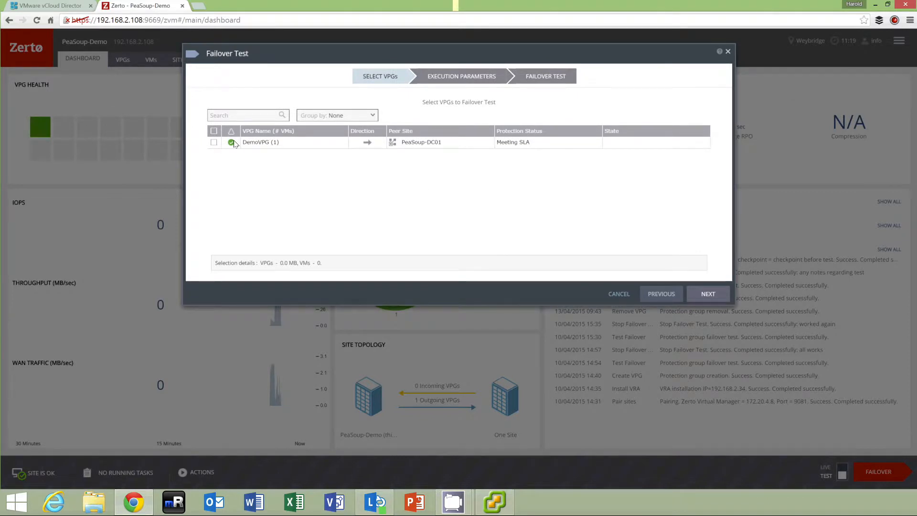
left_click(214, 143)
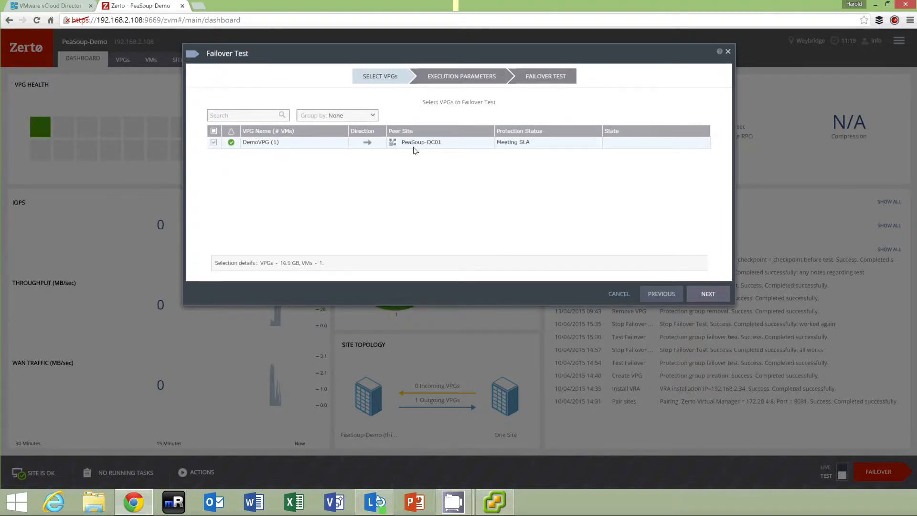
left_click(707, 294)
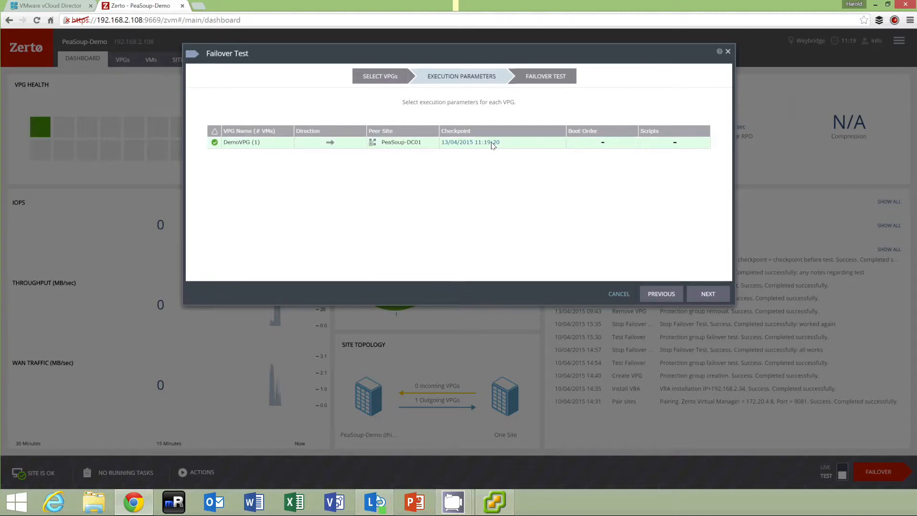
left_click(459, 142)
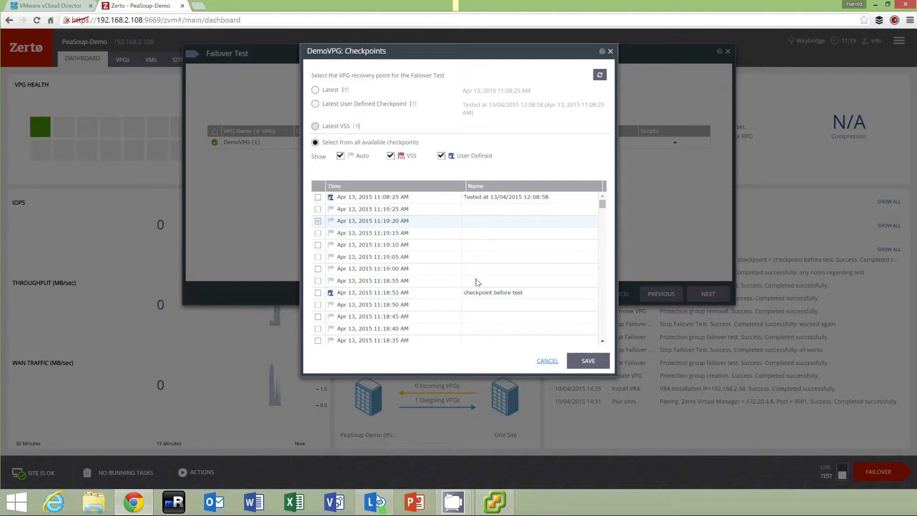
left_click(316, 90)
left_click(587, 360)
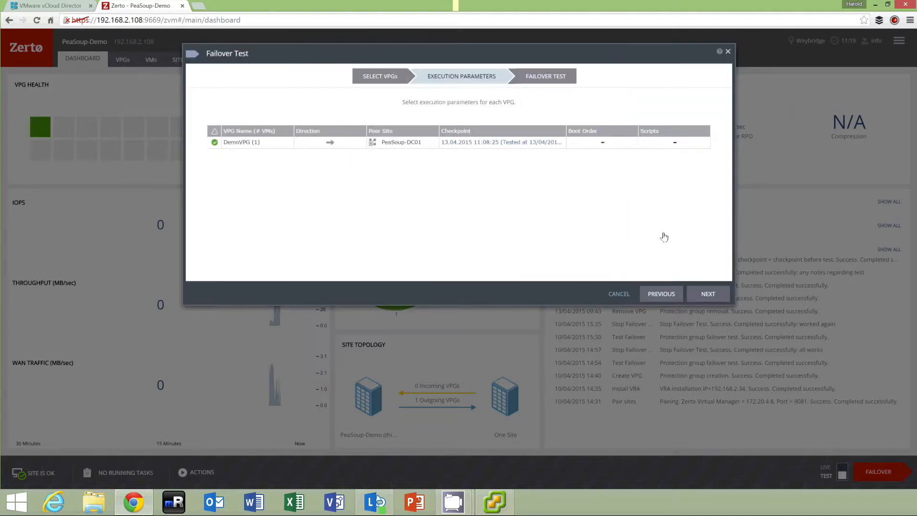
left_click(702, 294)
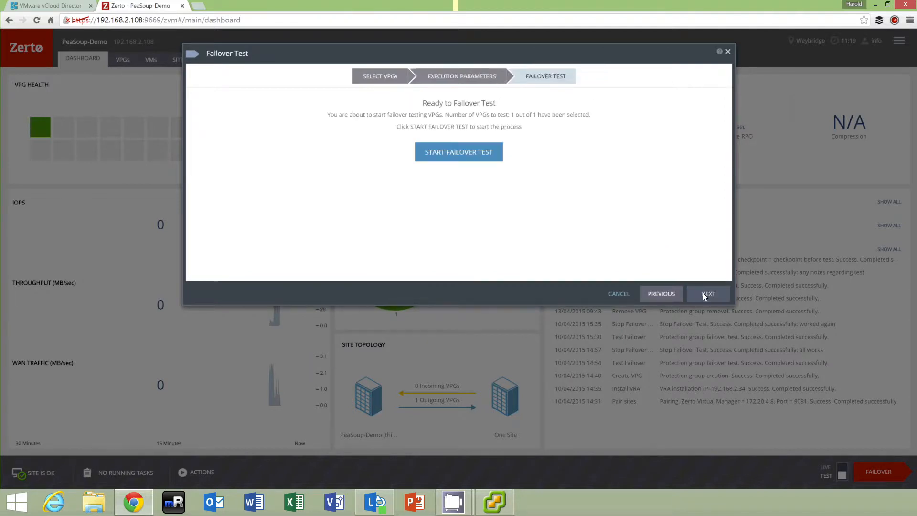
left_click(455, 157)
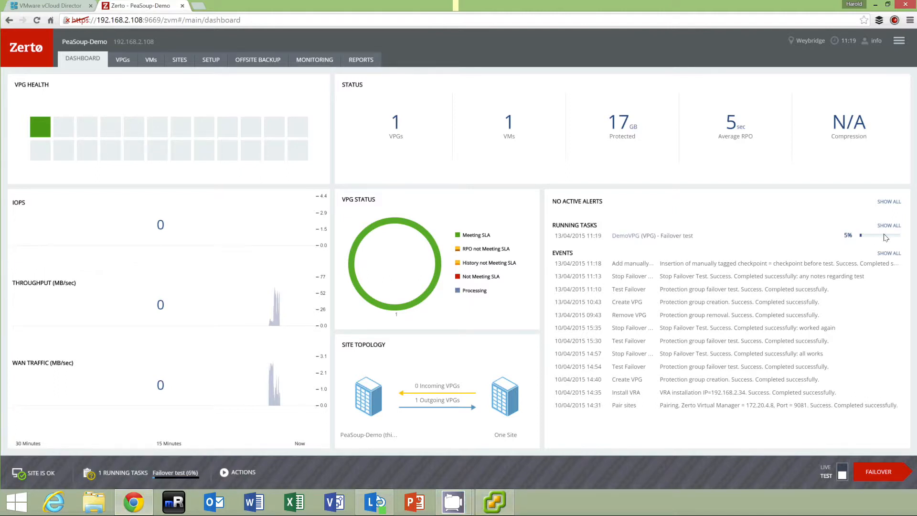
- Switch to vSphere Client, open the console of the production DemoDR machine, and move its window clear of the summary details
left_click(493, 505)
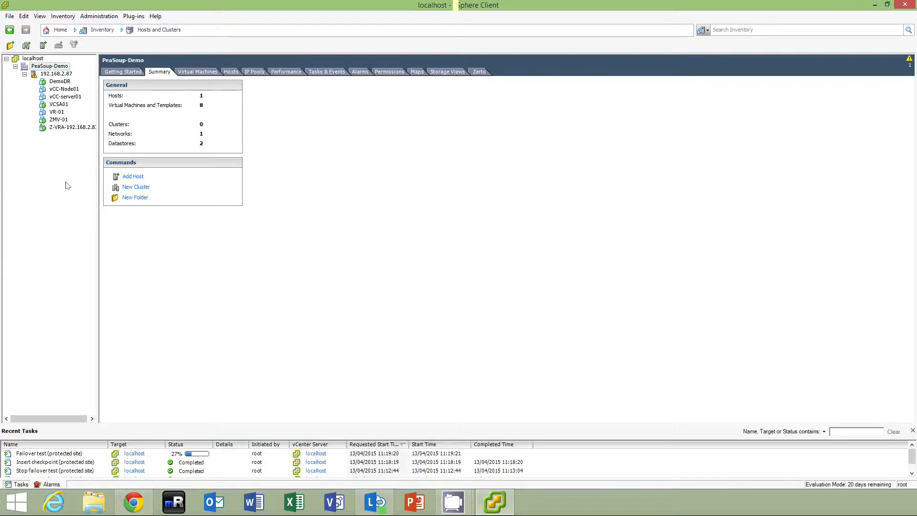
left_click(60, 83)
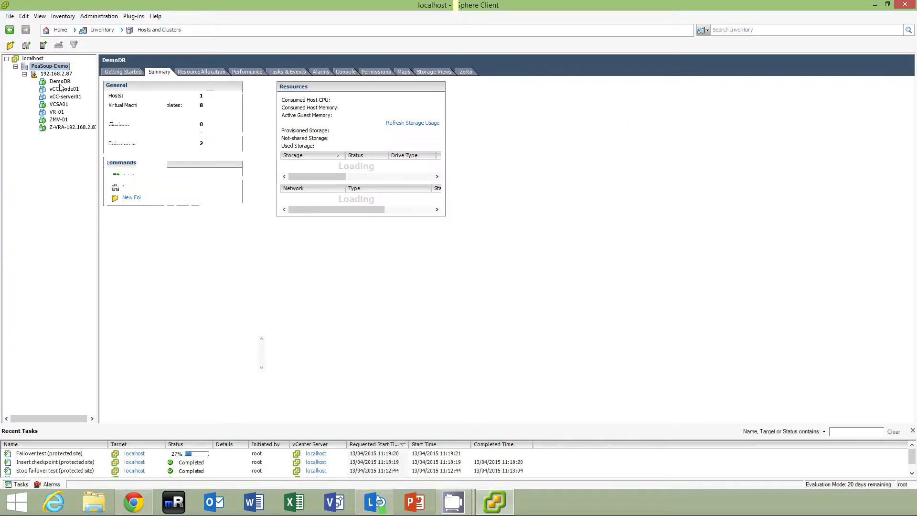
right_click(59, 84)
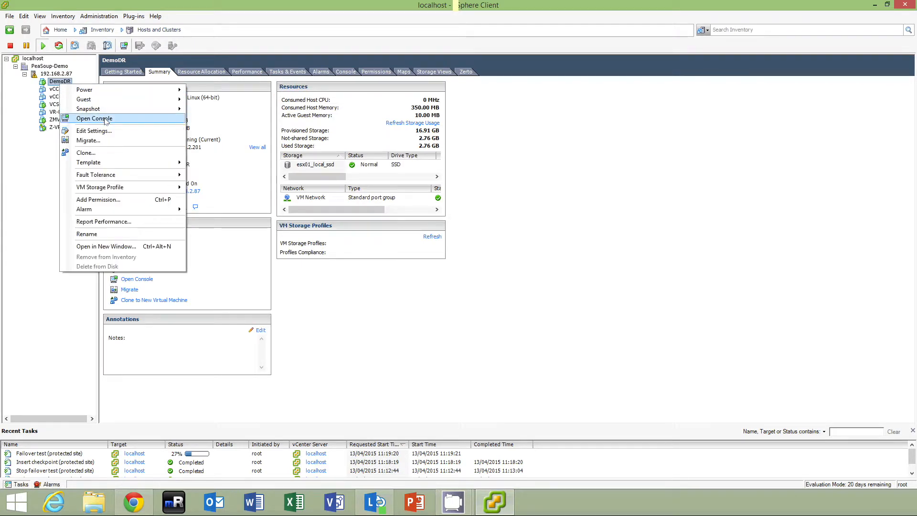
left_click(42, 185)
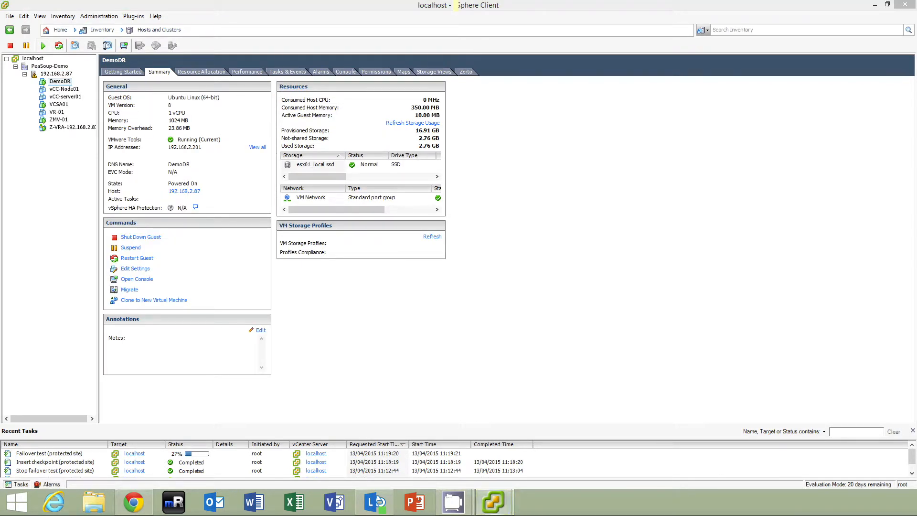
left_click_drag(235, 111, 624, 80)
- Enter the note "this is the production machine with 192 subnet...." at DemoDR's console prompt and release the cursor
left_click(749, 378)
type("this is the production")
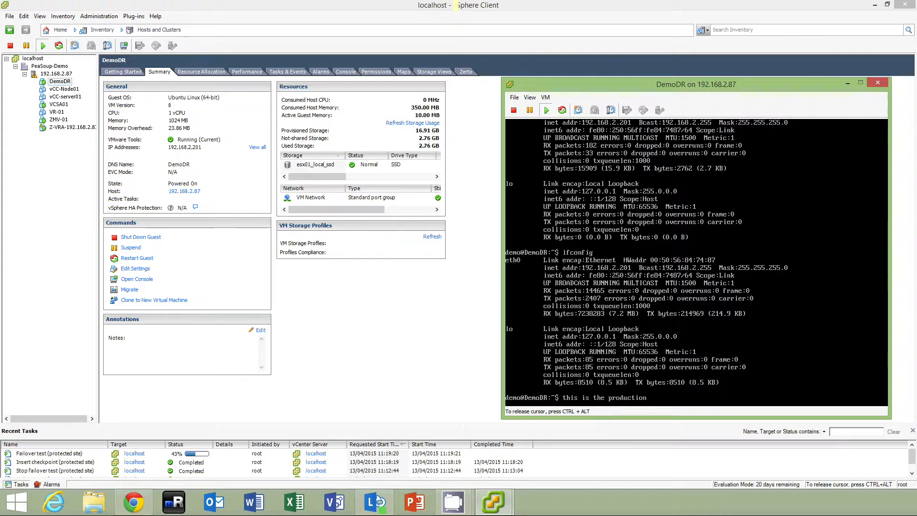
type(" machine with 192 subnet....")
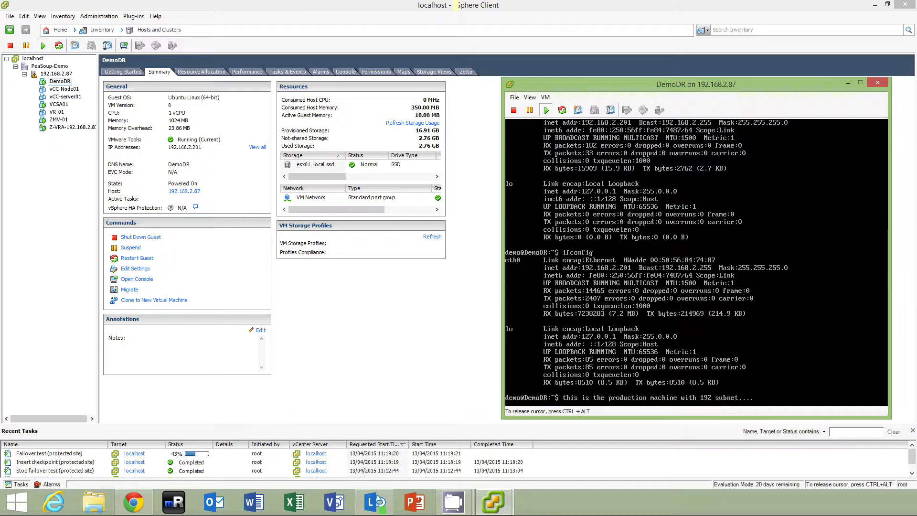
key("ctrl+alt")
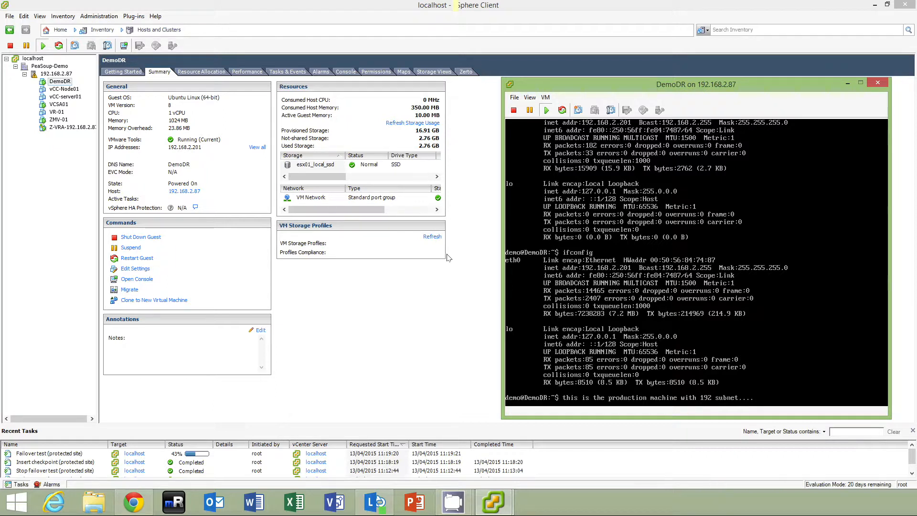
- Check the failover test's progress in Zerto, refresh the vApps in vCloud Director, and show its virtual machines
mouse_move(141, 499)
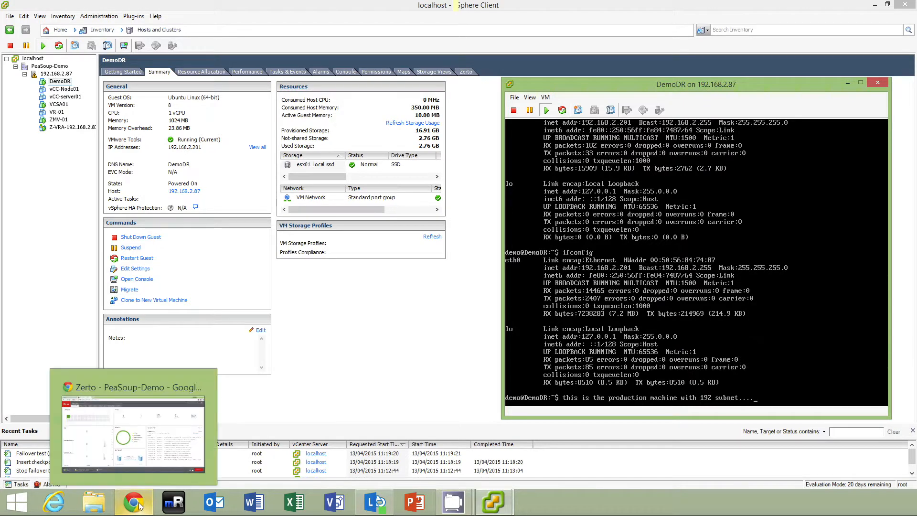
left_click(133, 437)
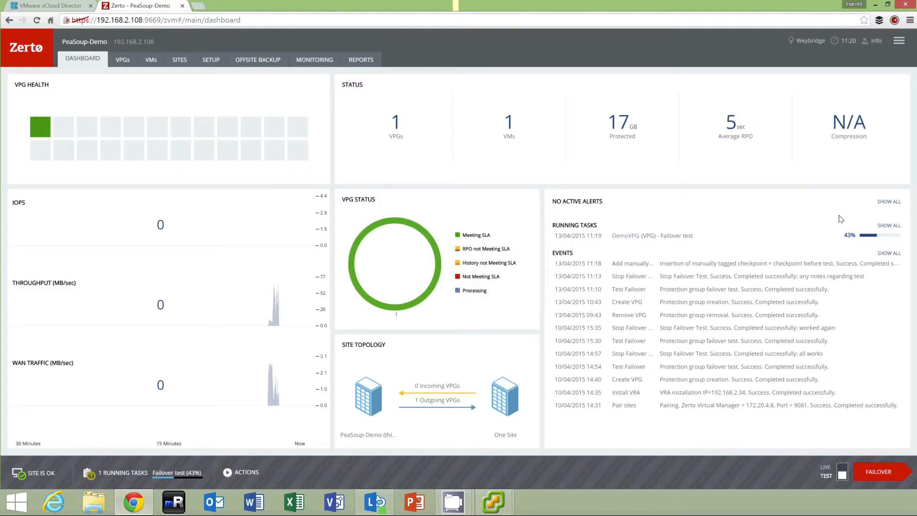
left_click(57, 7)
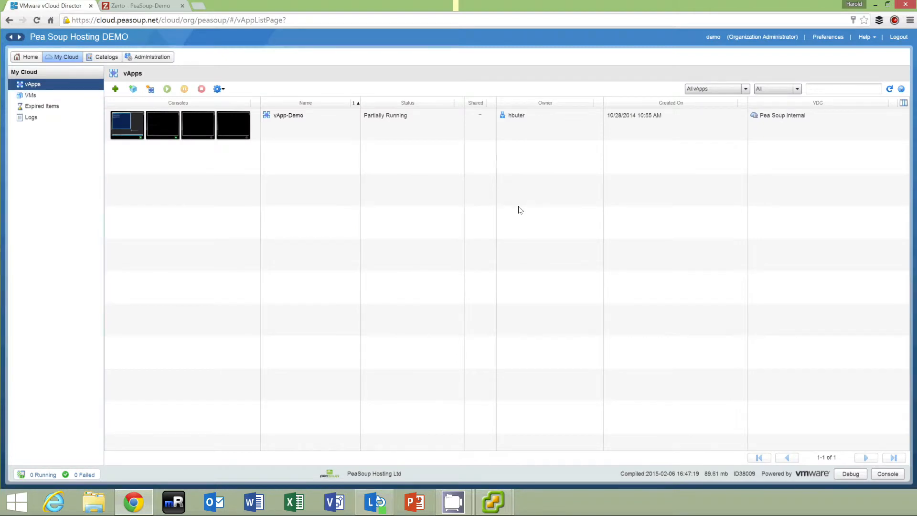
left_click(889, 92)
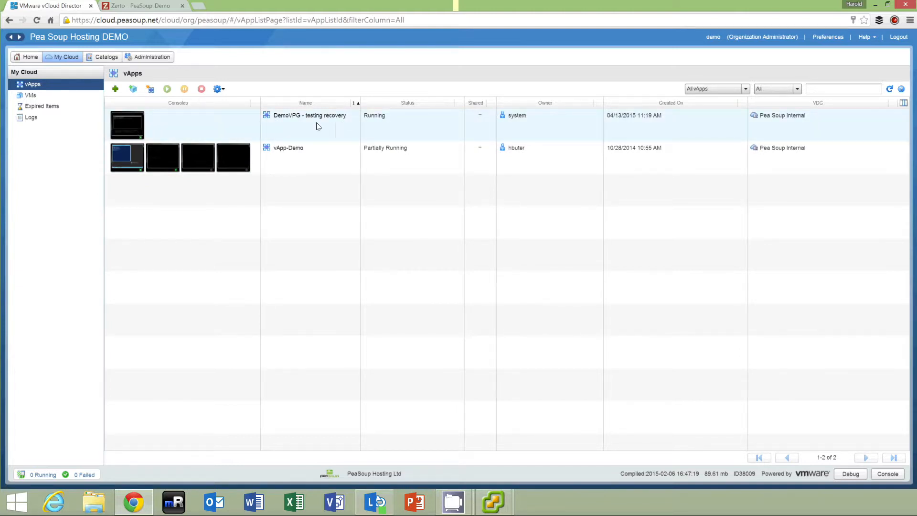
left_click(39, 99)
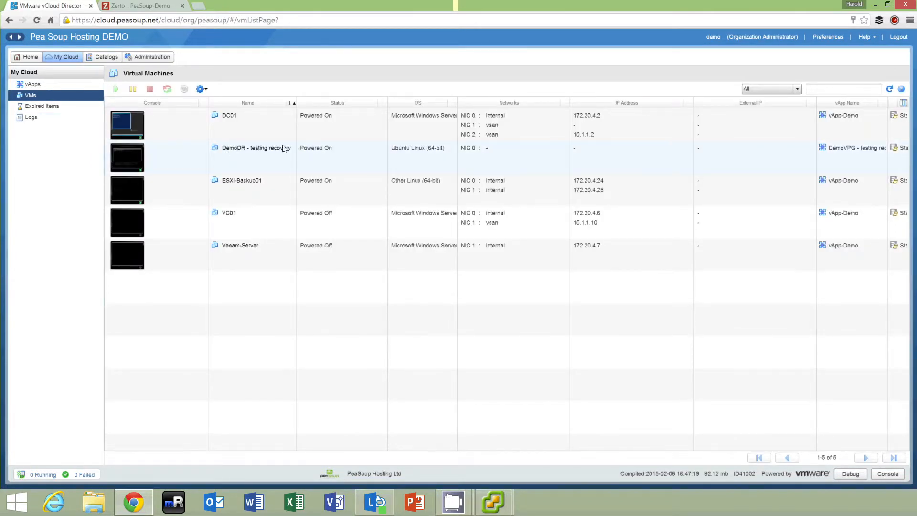
- Try to open the console of "DemoDR - testing recovery" and refresh the virtual machine list
left_click(135, 158)
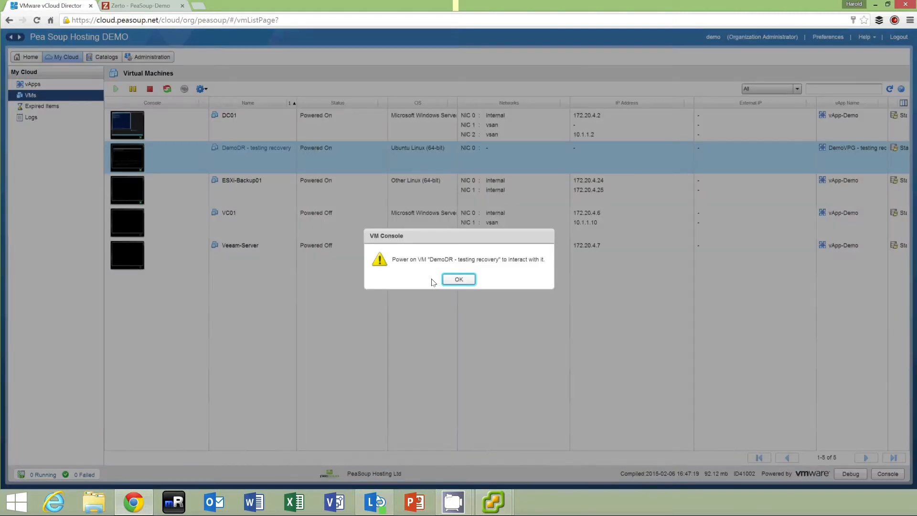
left_click(463, 283)
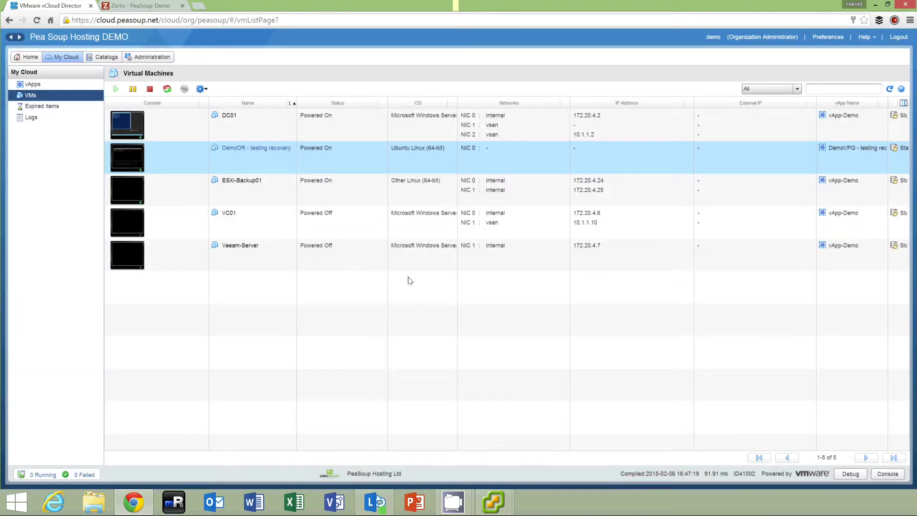
left_click(128, 158)
left_click(462, 279)
left_click(889, 88)
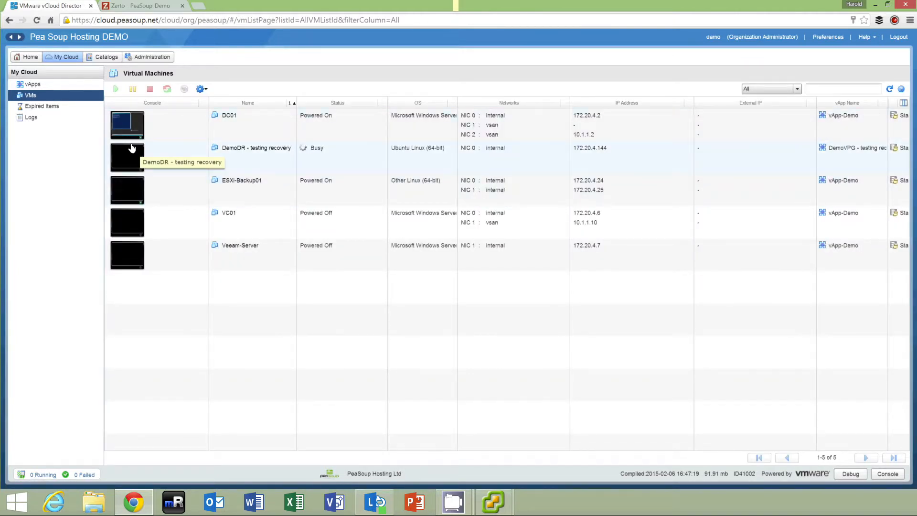
- Check the failover test's progress on the Zerto dashboard and return to the virtual machine list in vCloud Director
left_click(134, 501)
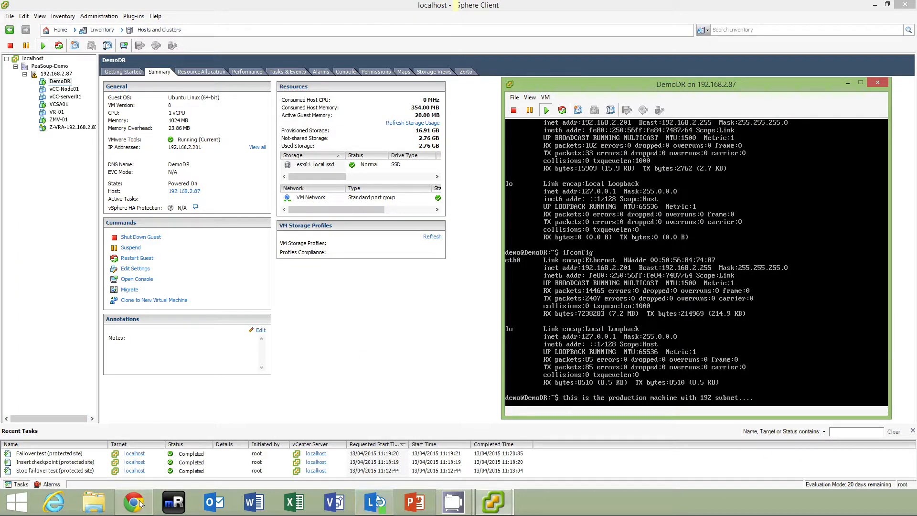
left_click(139, 502)
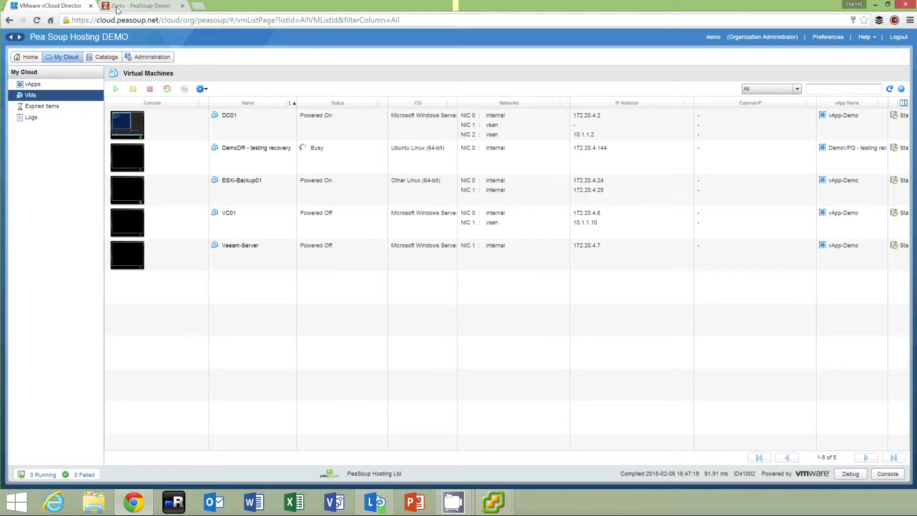
left_click(139, 6)
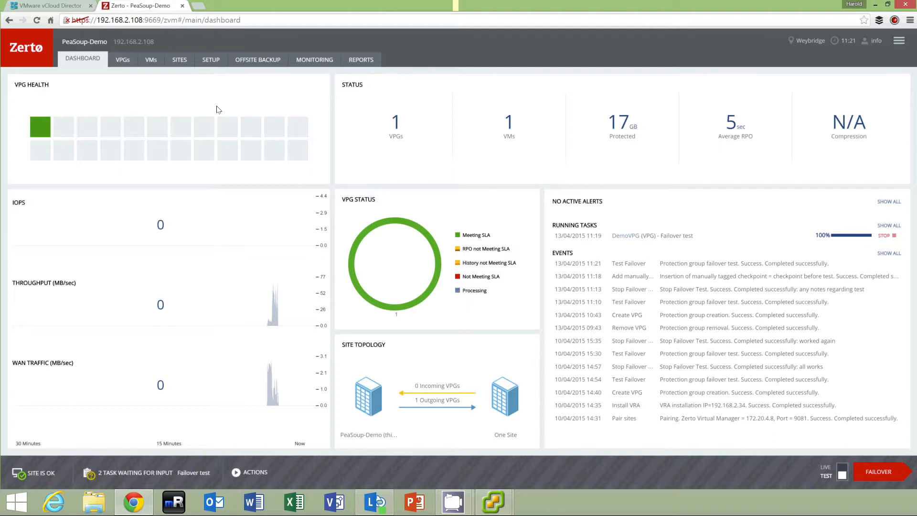
left_click(65, 6)
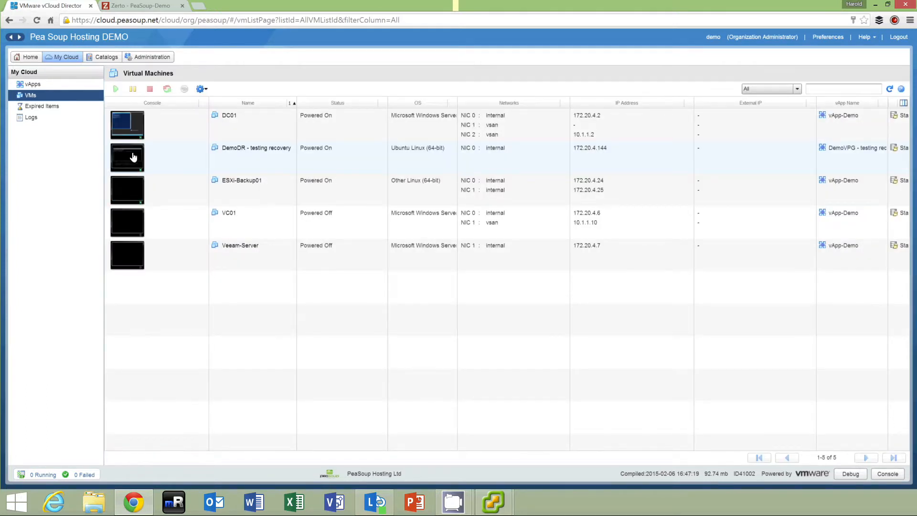
- Open the console of "DemoDR - testing recovery", boot Ubuntu, and reposition and enlarge the console window
left_click(148, 167)
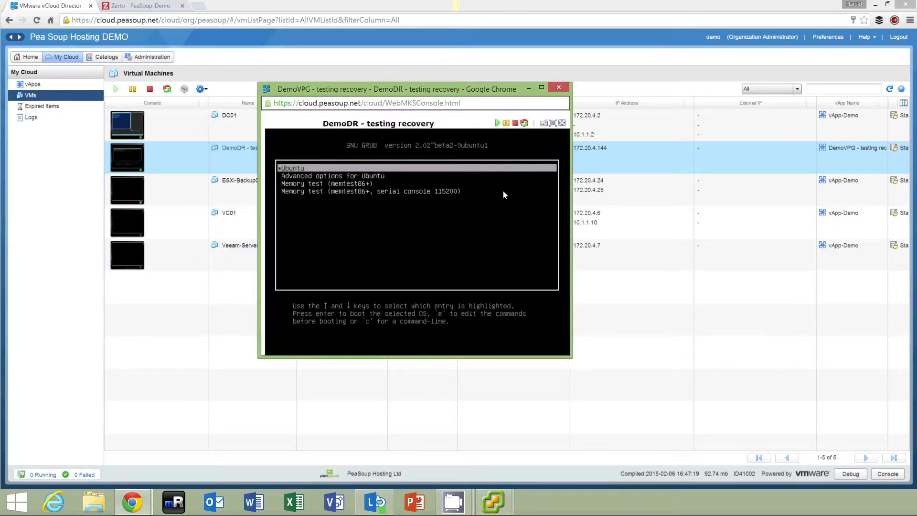
key("Return")
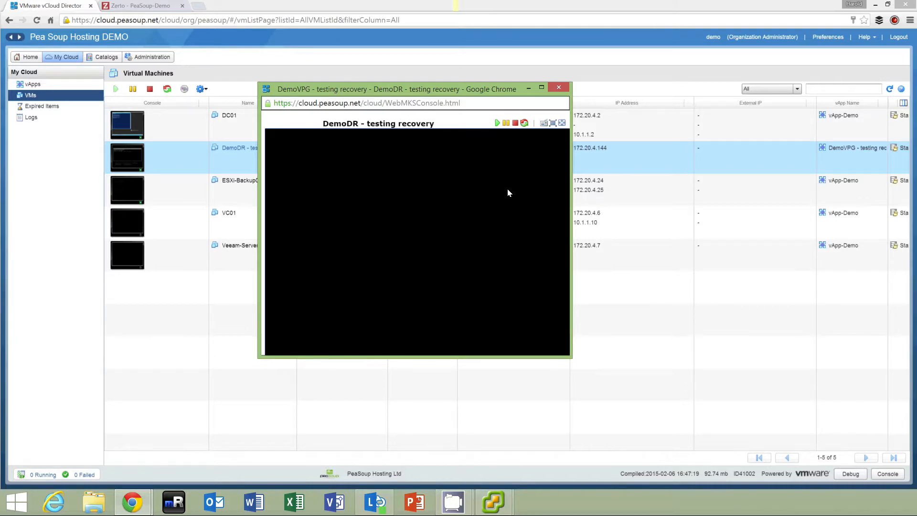
left_click_drag(400, 86, 252, 72)
left_click_drag(455, 303, 516, 407)
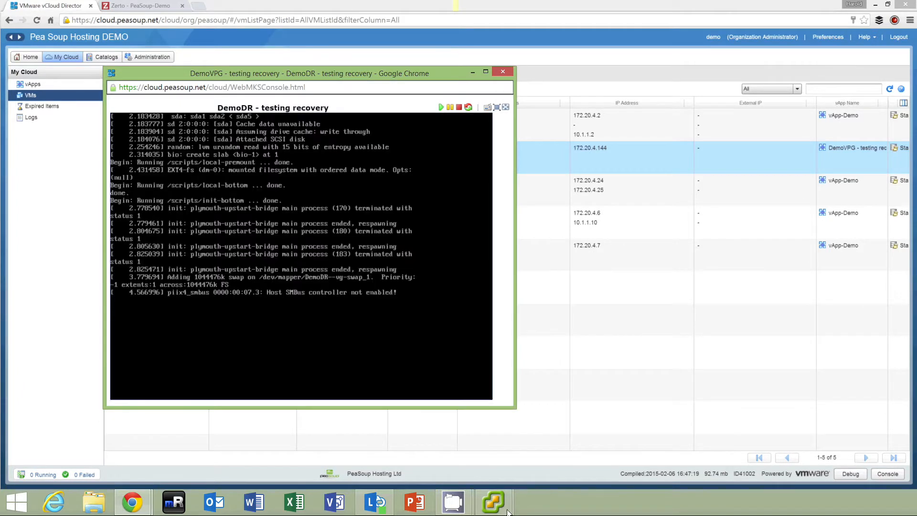
- Bring up the production DemoDR console beside the recovery console and enlarge the recovery window for comparison
mouse_move(497, 504)
left_click(604, 420)
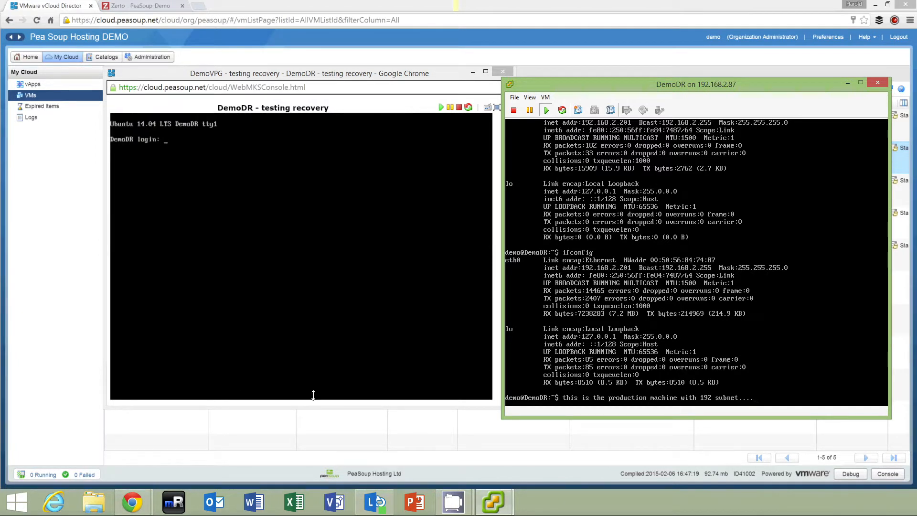
left_click(272, 245)
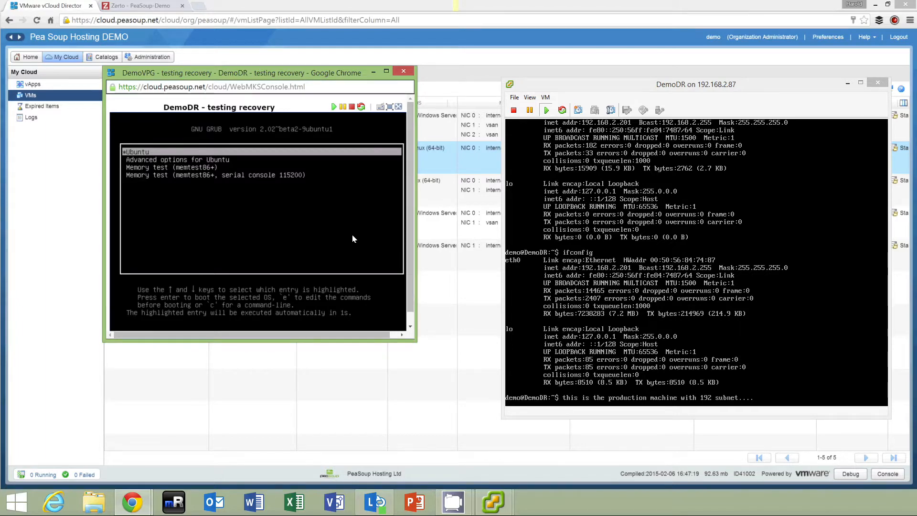
left_click_drag(418, 345, 492, 398)
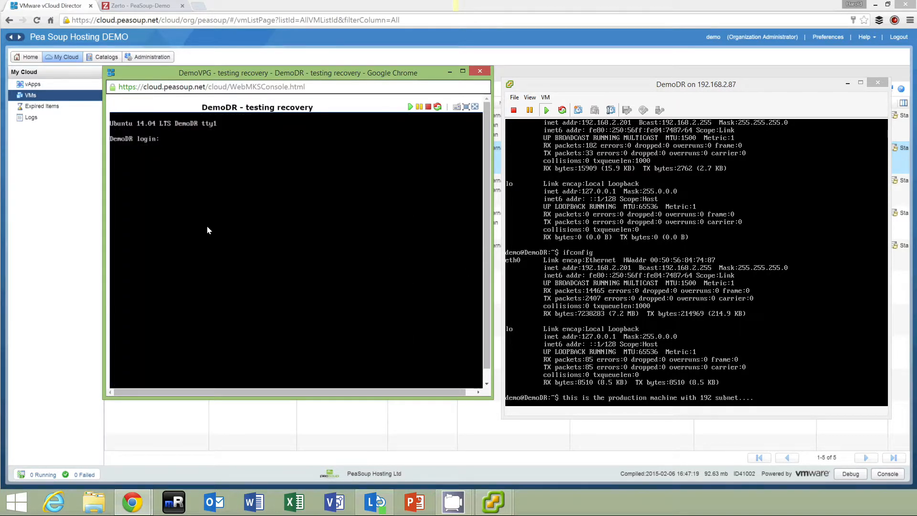
- Log in to the recovered DemoDR as demo with the account password and run ifconfig to check its IP address
key("Return")
key("Return")
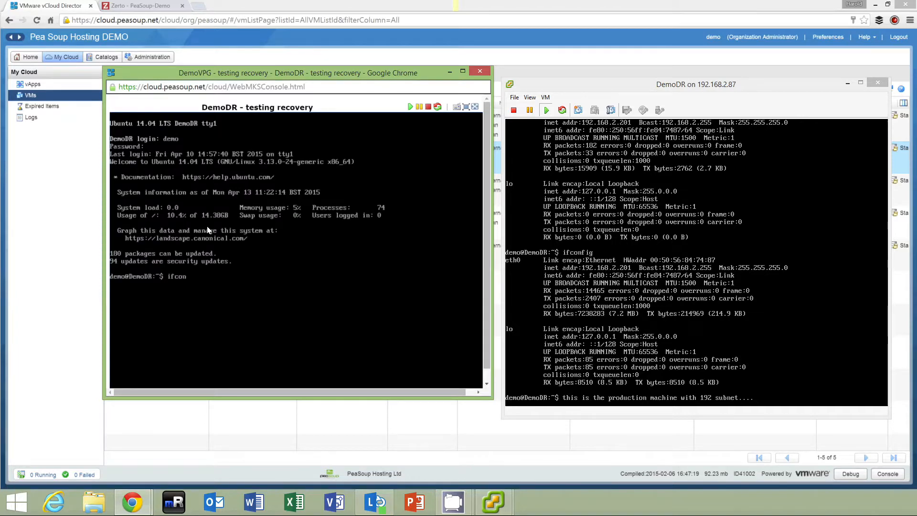
type("ifconfig")
key("Return")
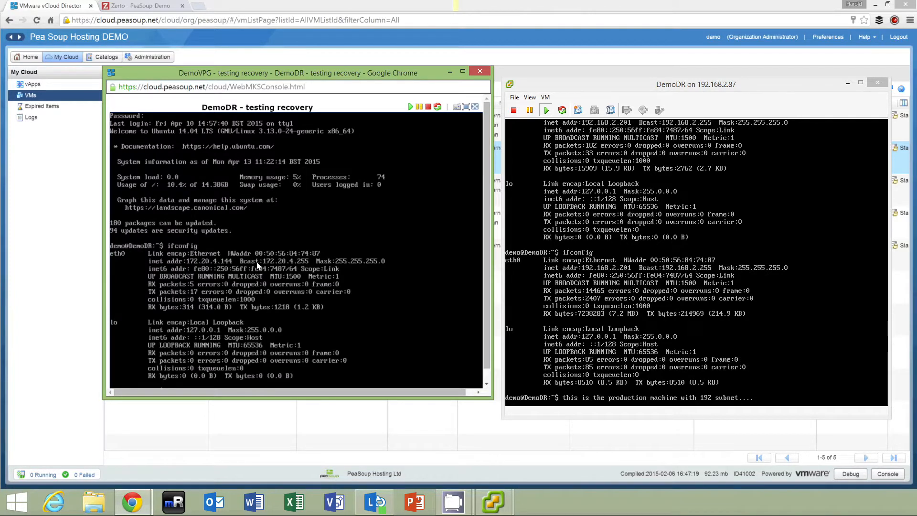
scroll(488, 325, "down", 1)
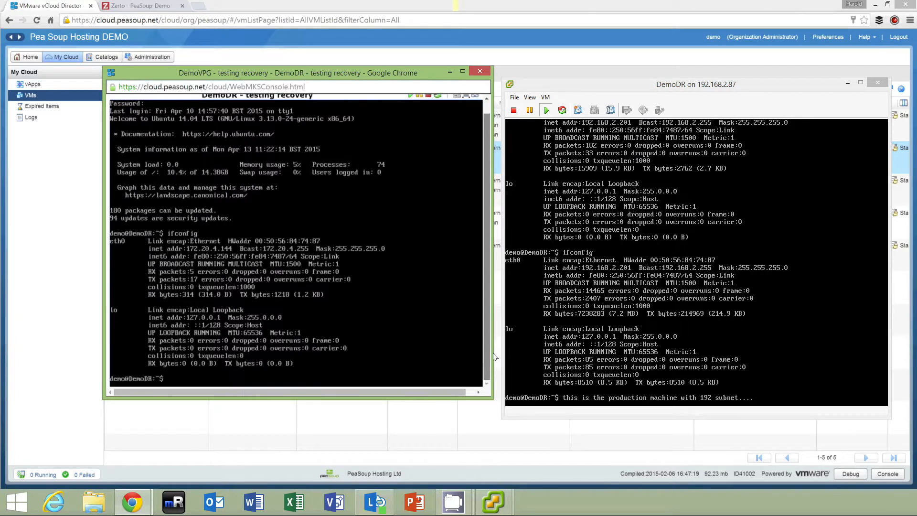
- Enter the note "this is the demoDR test runnign from the datacentre...." at the recovered machine's command prompt
type("this is the demoDR t")
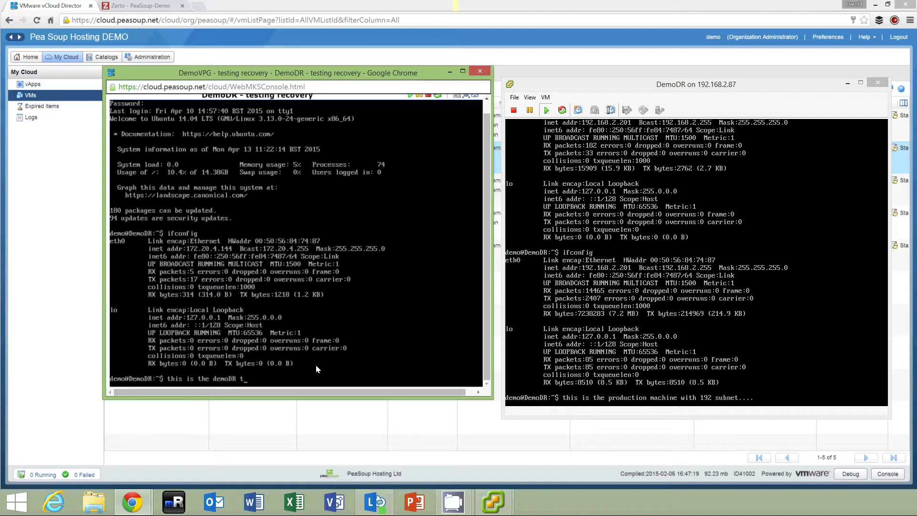
type("est runnign from the datacentre....")
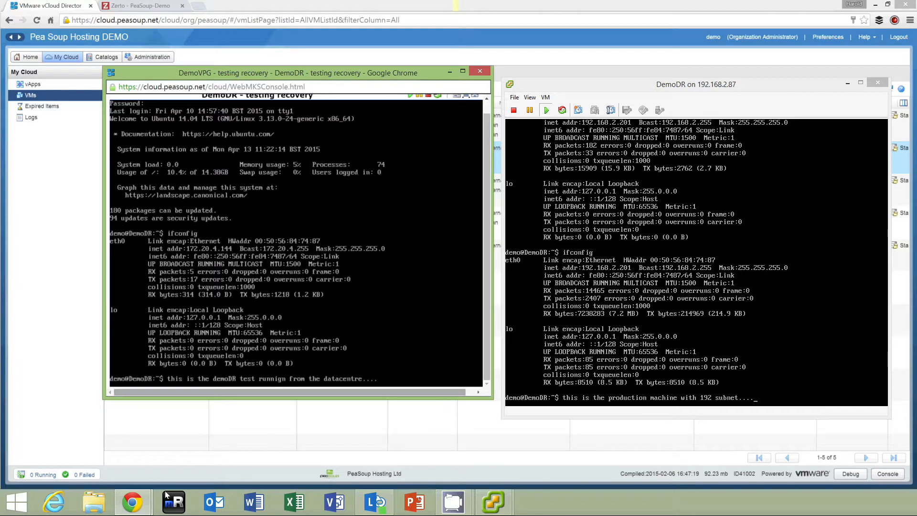
- Return to the Zerto dashboard in the browser and open the DemoVPG details from the VPG list
left_click(137, 509)
left_click(123, 444)
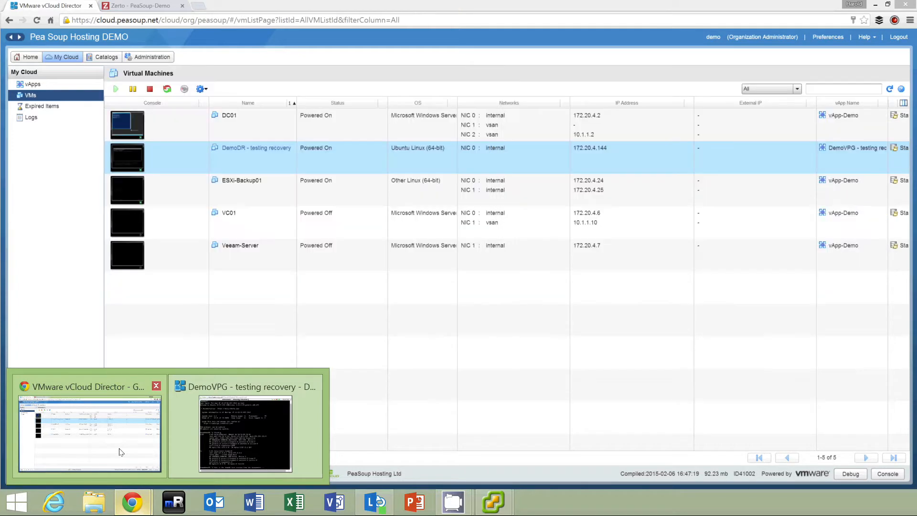
left_click(139, 6)
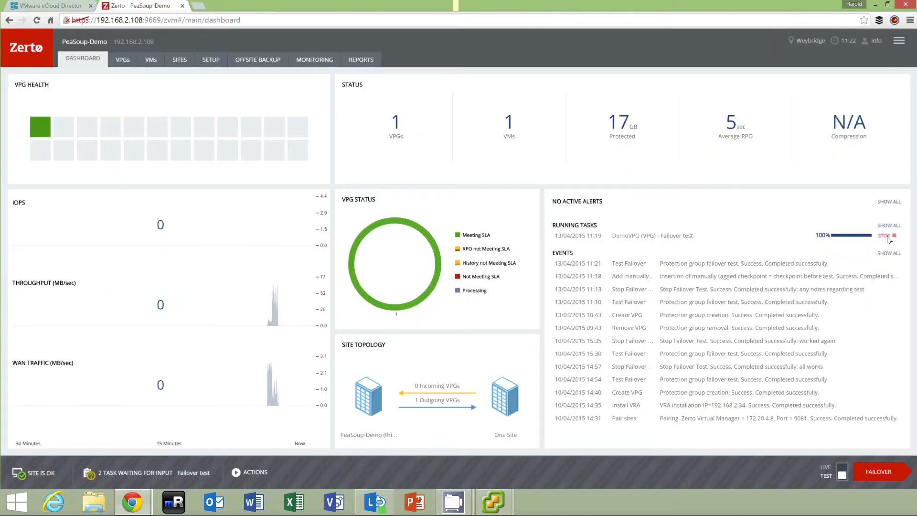
left_click(123, 62)
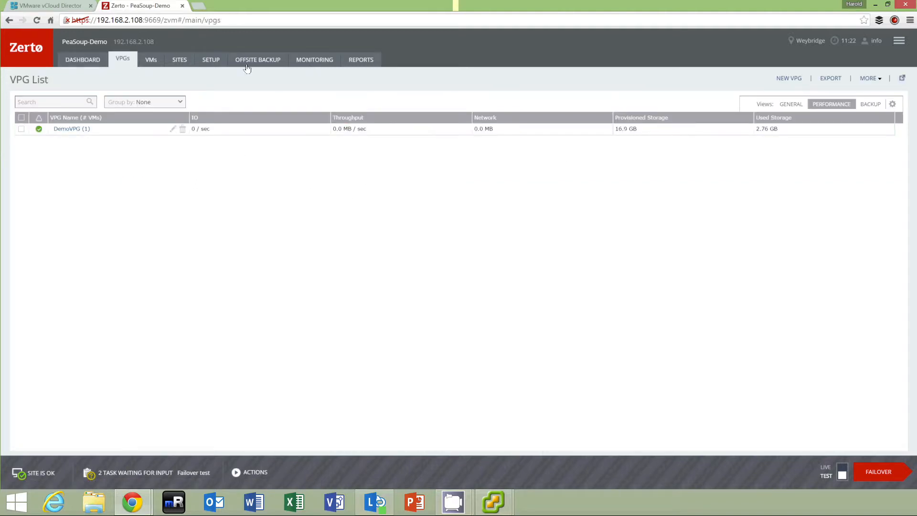
left_click(71, 129)
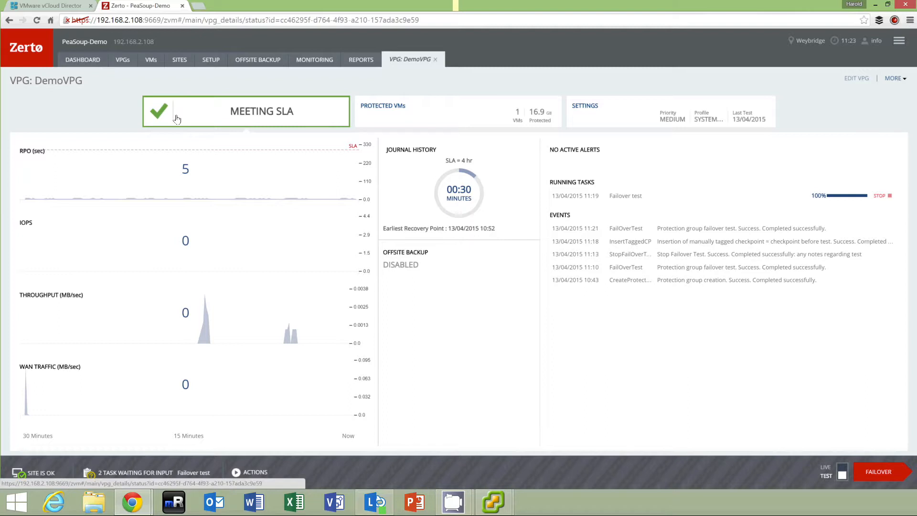
- Stop DemoVPG's running failover test with the result Success and the note "failover test is working great"
left_click(882, 196)
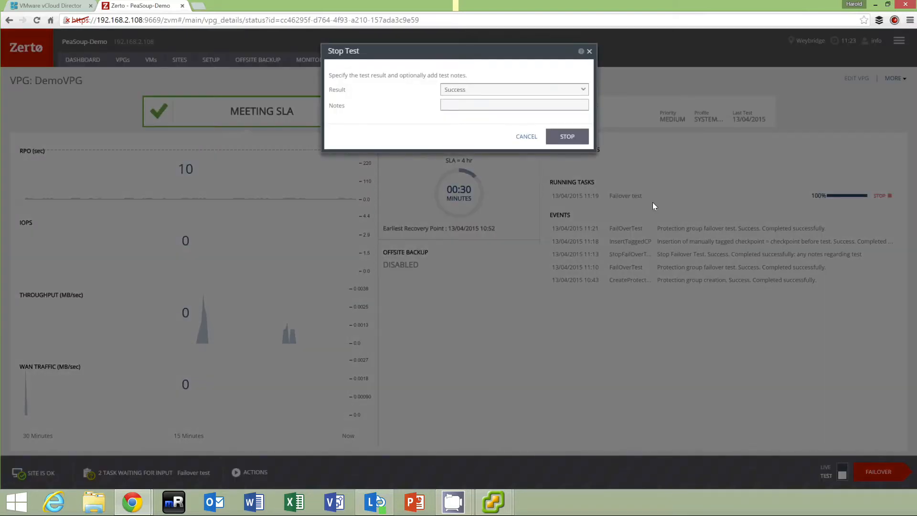
left_click(469, 104)
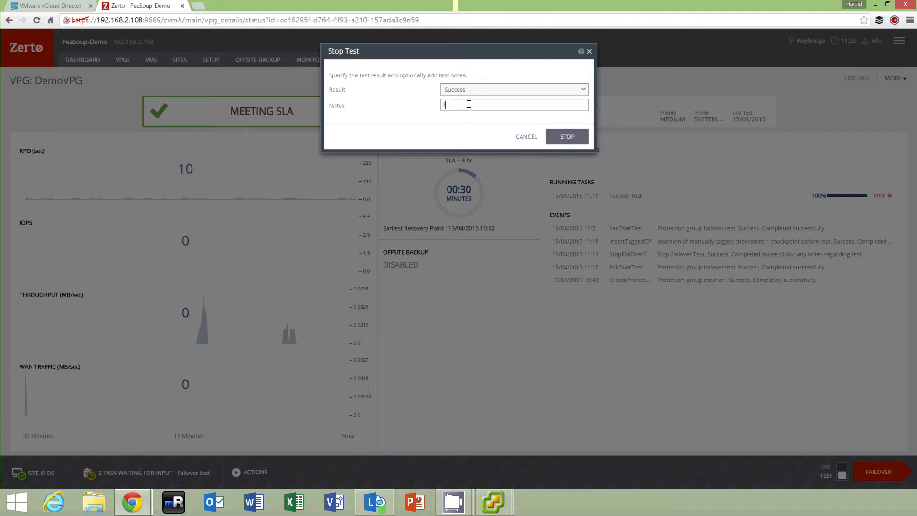
type("failover test is working great")
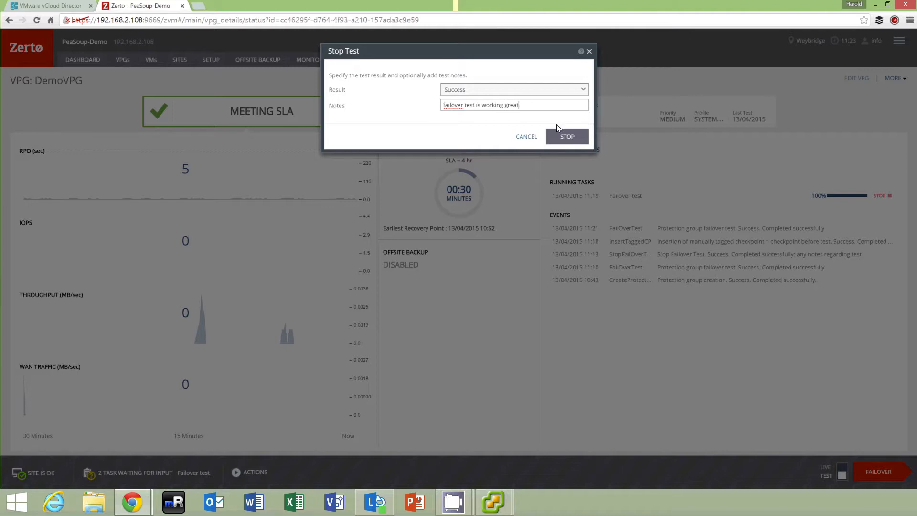
left_click(567, 136)
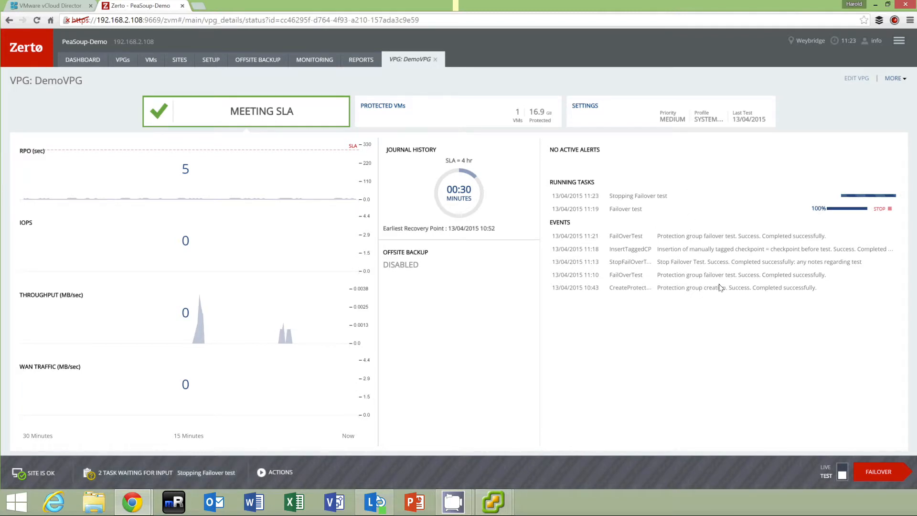
- Switch to vCloud Director, close the recovery console window and refresh the virtual machine list
left_click(55, 6)
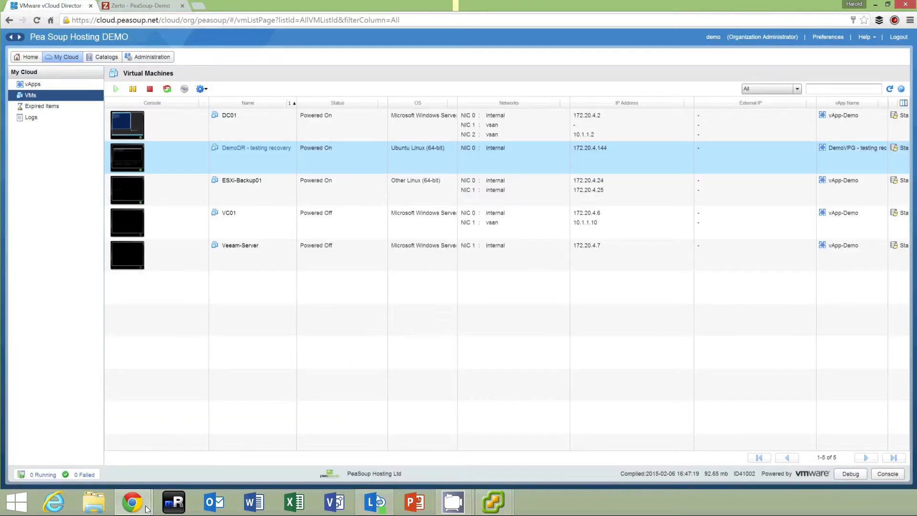
mouse_move(134, 502)
left_click(312, 386)
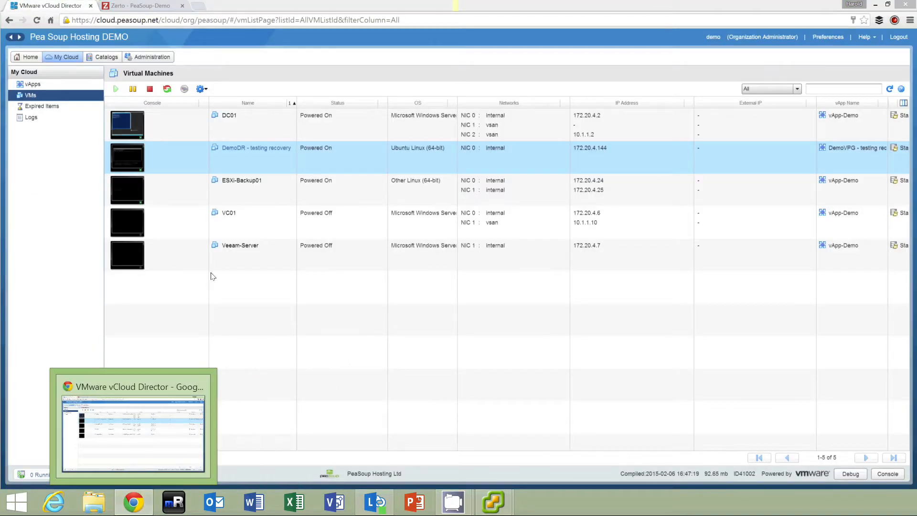
left_click(889, 89)
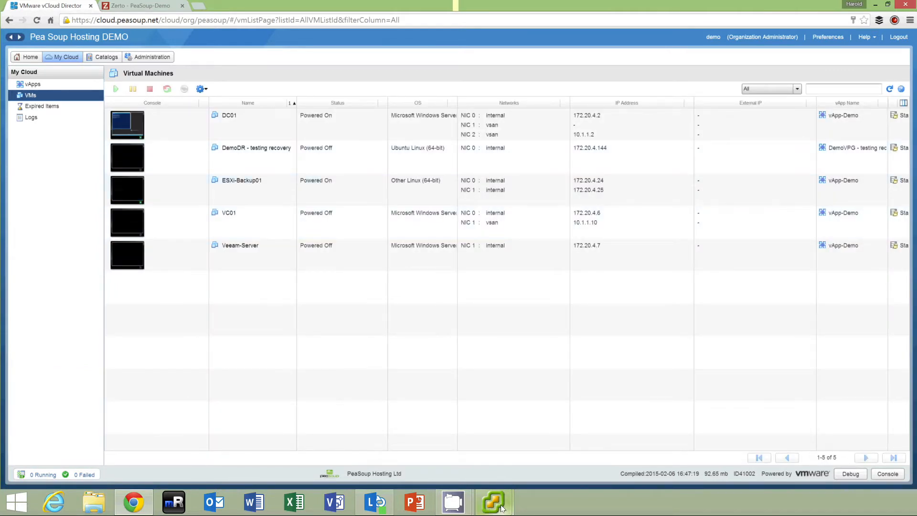
- Check the stop-test task in vSphere Client, then refresh the vCloud Director virtual machine list and view the vApps
mouse_move(489, 506)
left_click(462, 459)
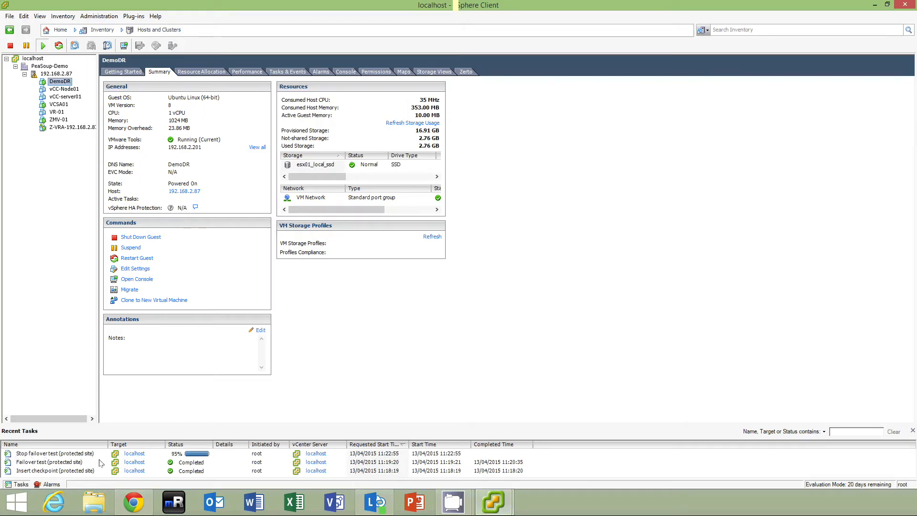
left_click(133, 501)
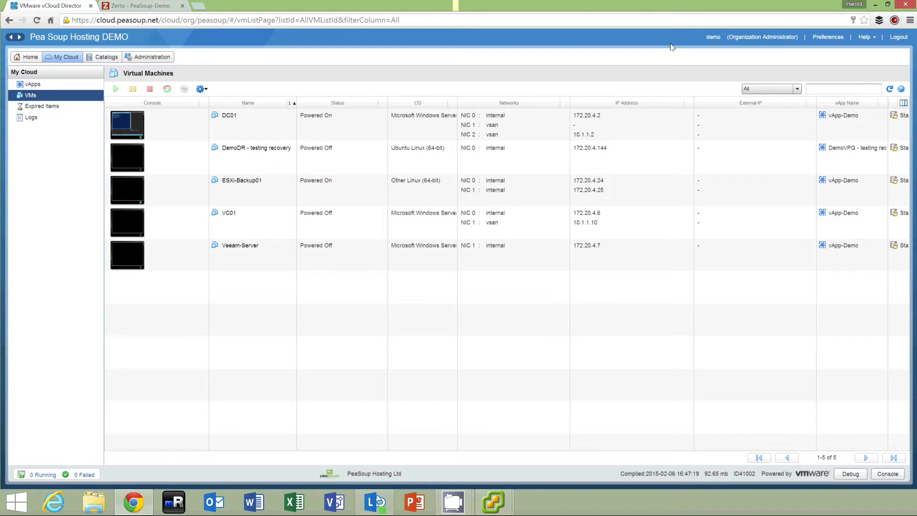
left_click(888, 90)
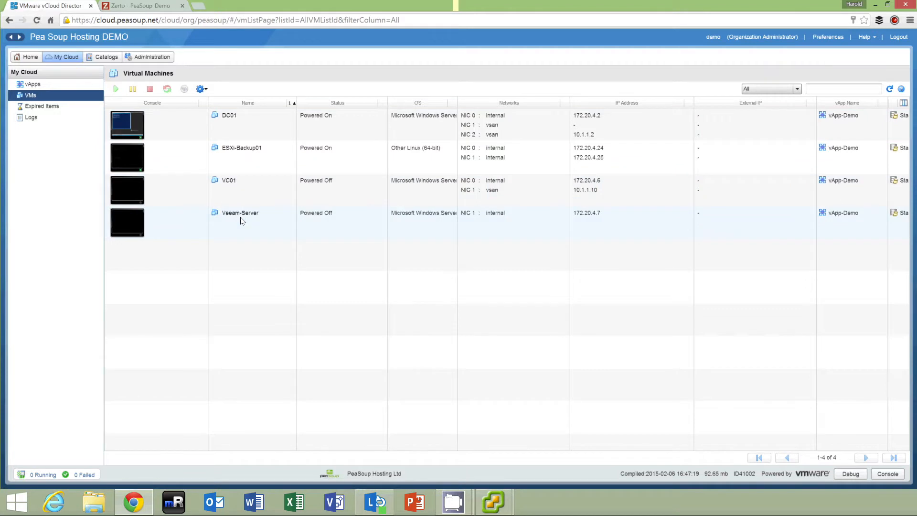
left_click(57, 86)
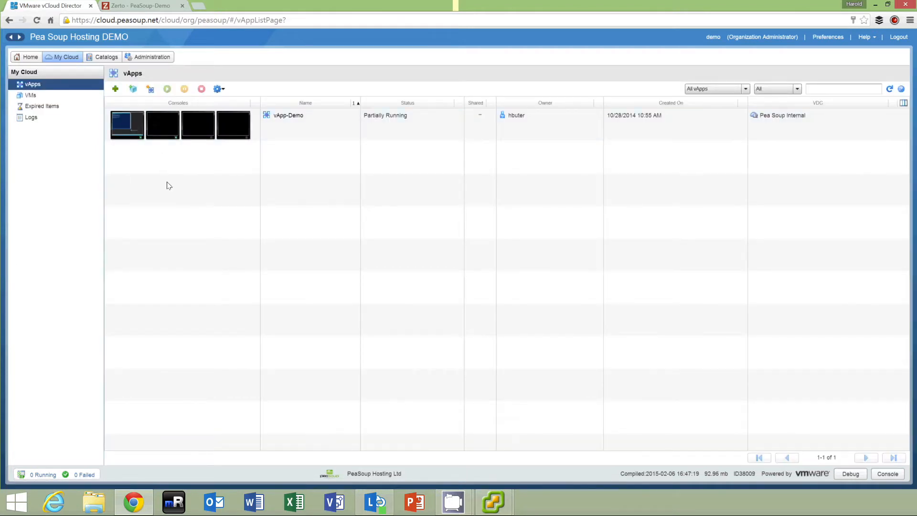
- Open Zerto's reports, view Outbound Protection Over Time, and return to Recovery Reports
left_click(136, 5)
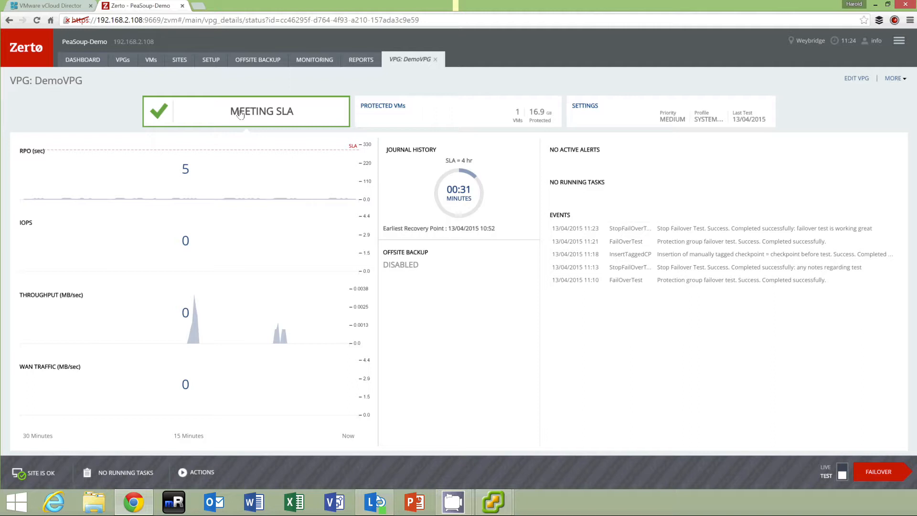
left_click(361, 61)
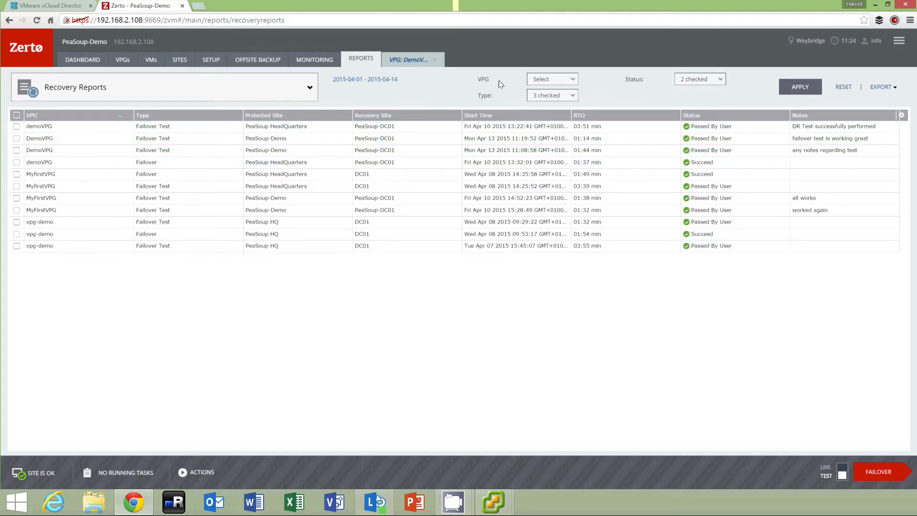
left_click(334, 19)
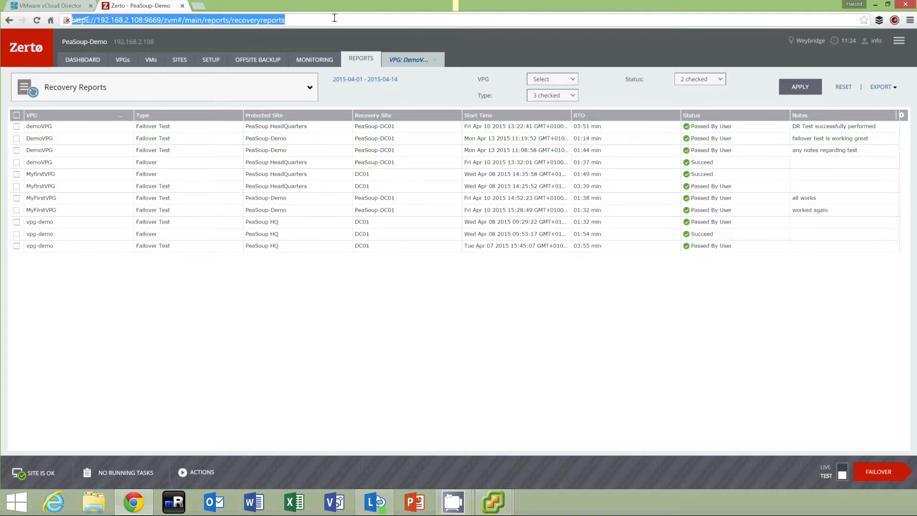
left_click(308, 89)
left_click(210, 116)
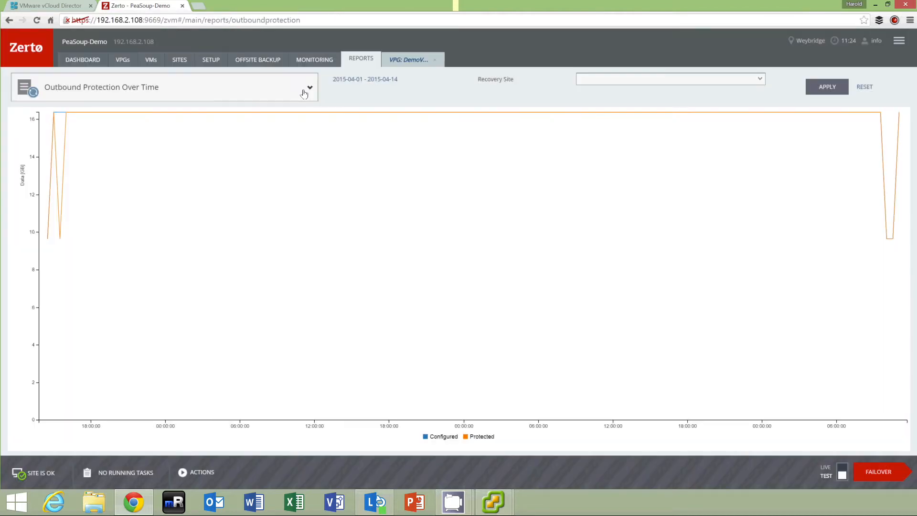
left_click(295, 98)
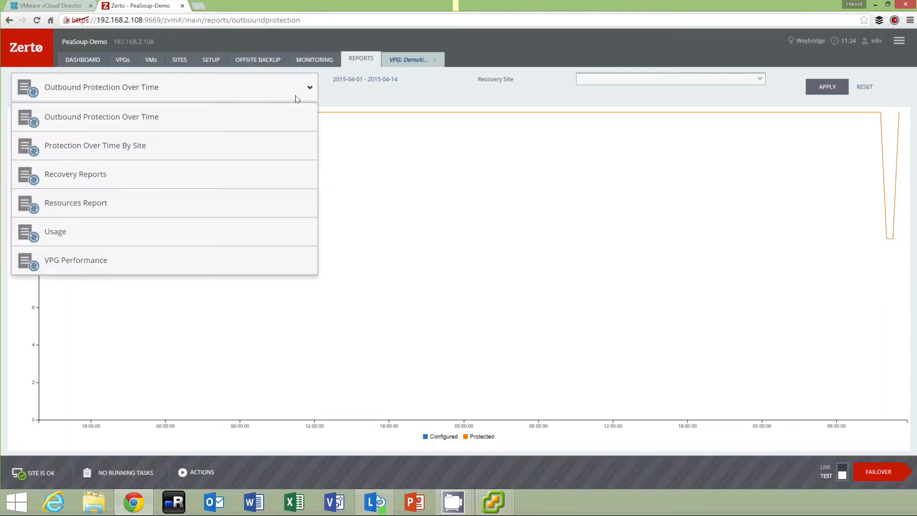
left_click(221, 172)
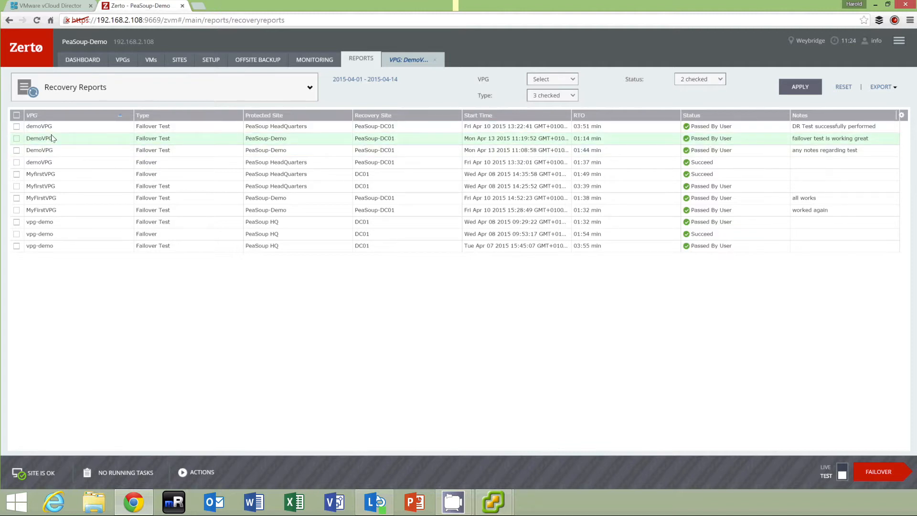
- Export the DemoVPG recovery report with the note "failover test is working great" to PDF and read through it
left_click(17, 139)
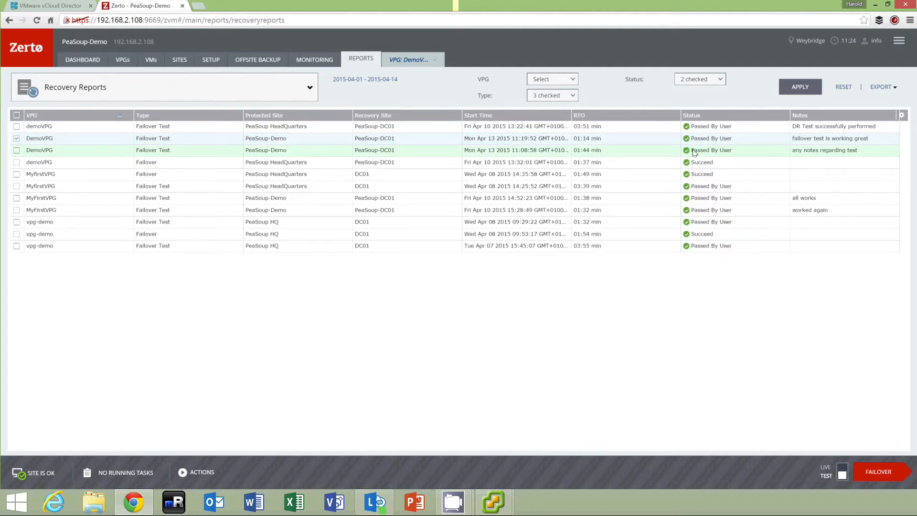
left_click(891, 96)
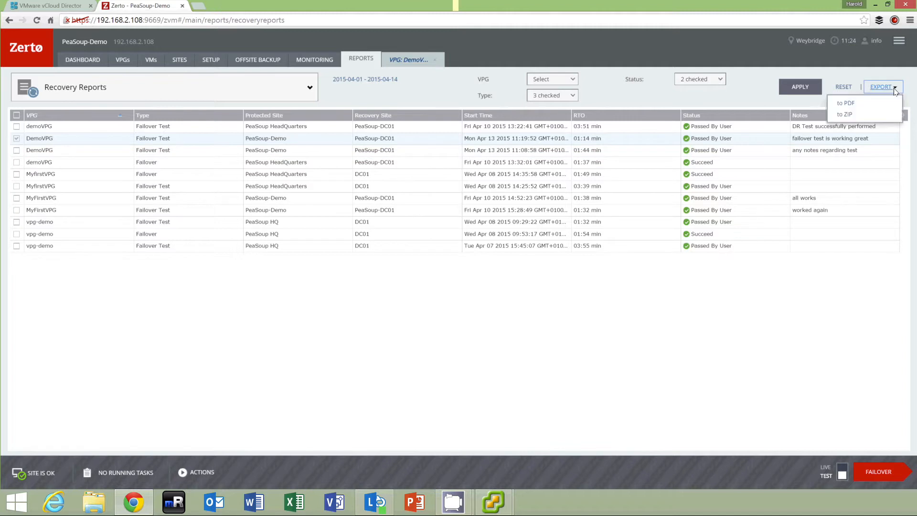
left_click(867, 106)
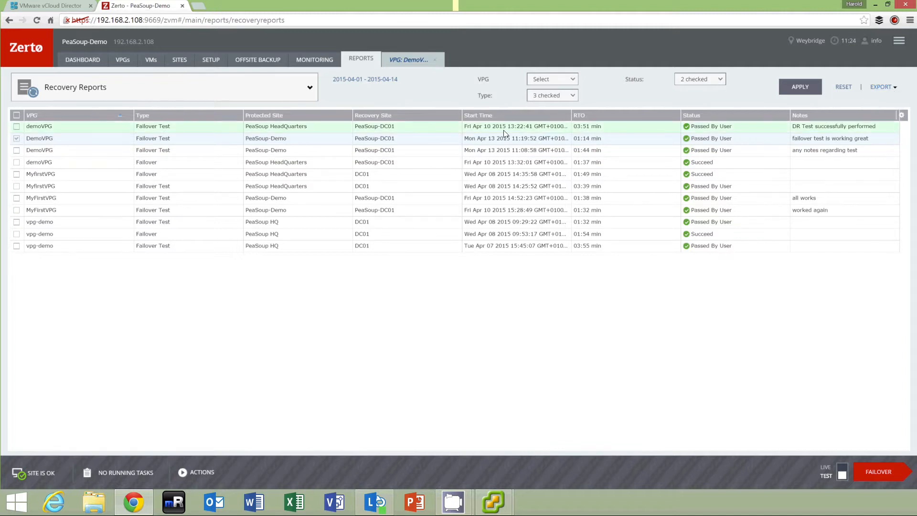
left_click(51, 482)
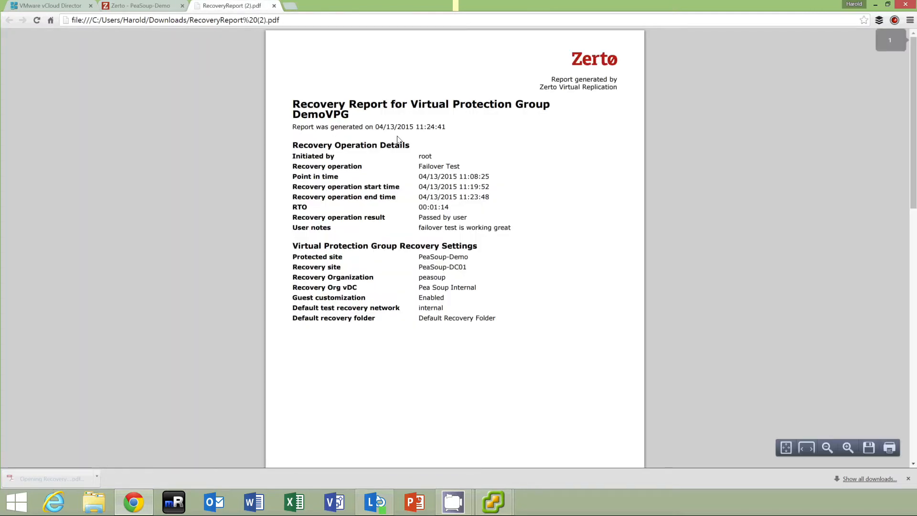
triple_click(457, 226)
scroll(500, 306, "down", 15)
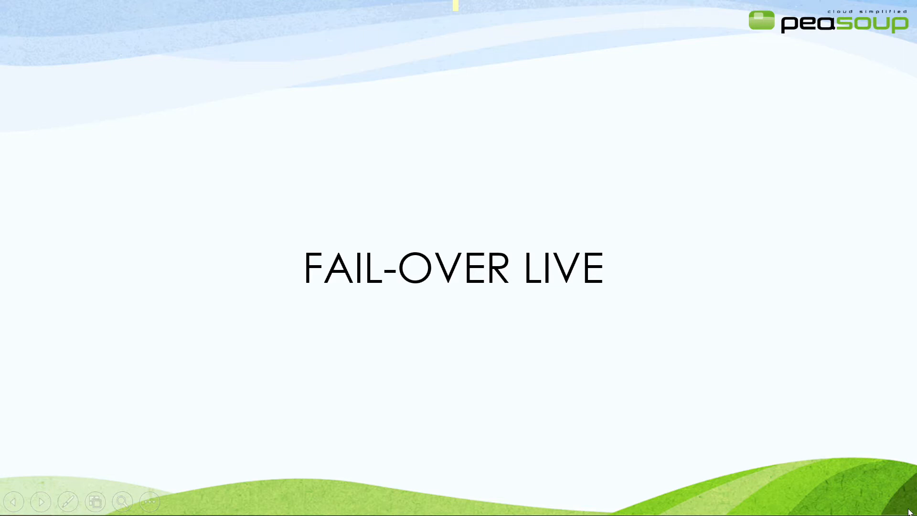
left_click(909, 512)
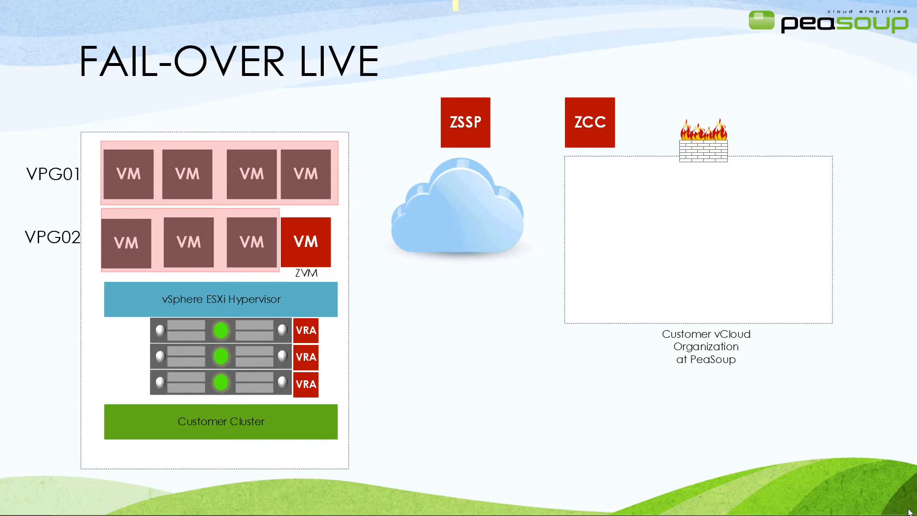
left_click(909, 512)
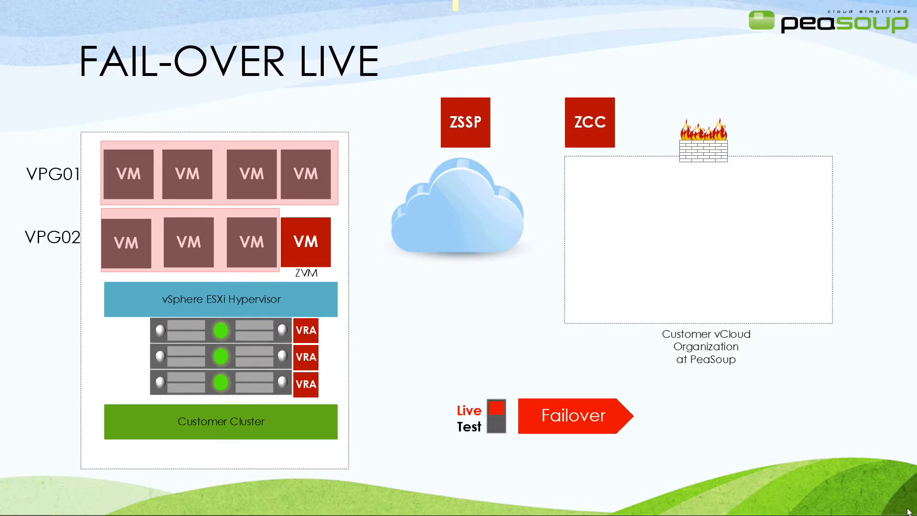
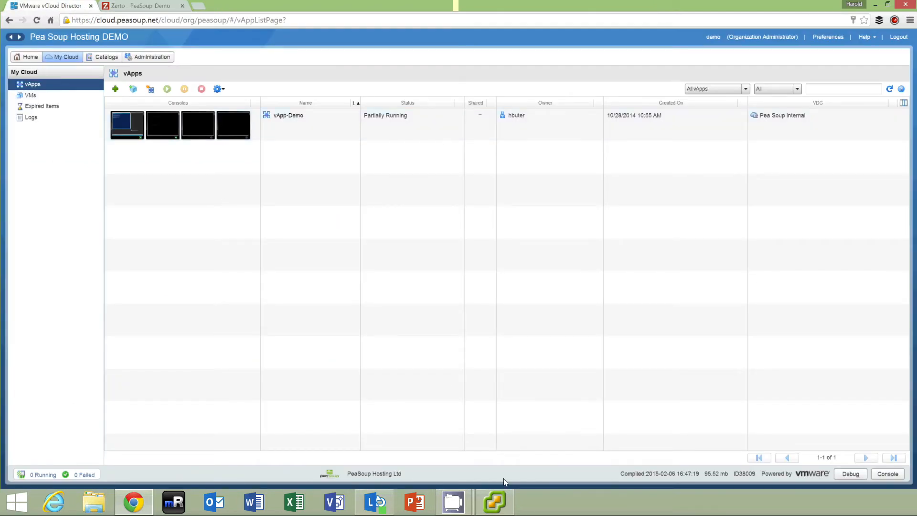
- Check DemoDR's summary in vSphere Client and switch the failover mode to Live on the Zerto dashboard
left_click(495, 502)
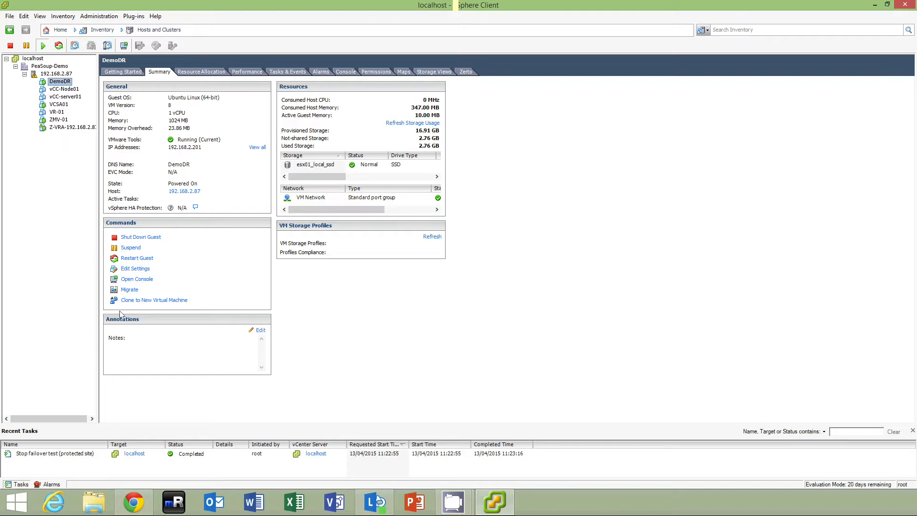
left_click(140, 502)
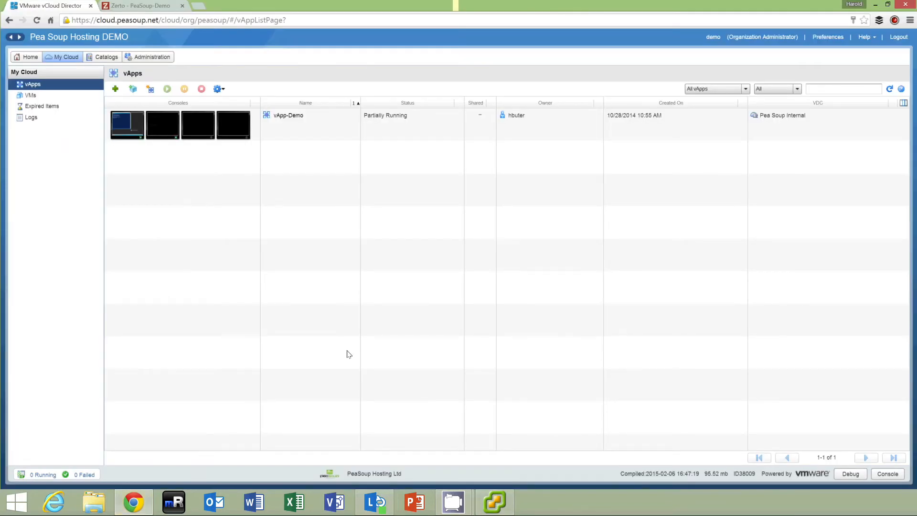
left_click(144, 7)
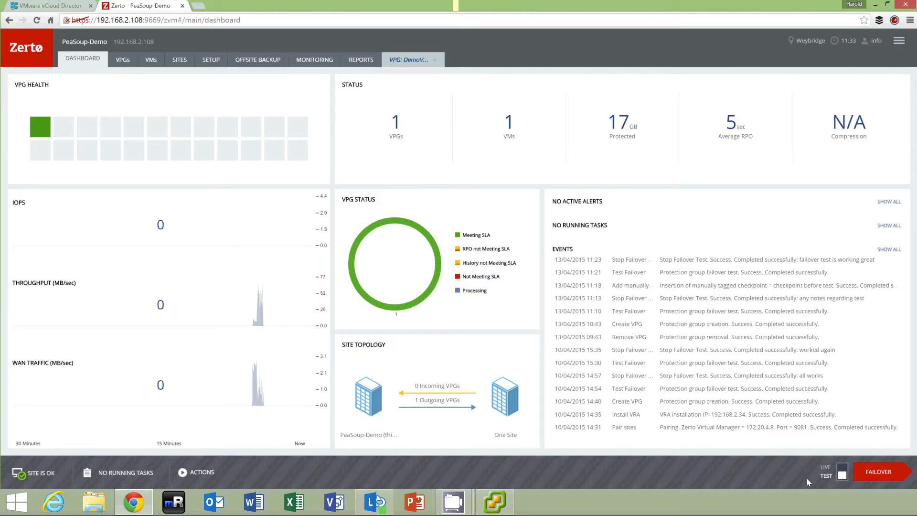
left_click(841, 472)
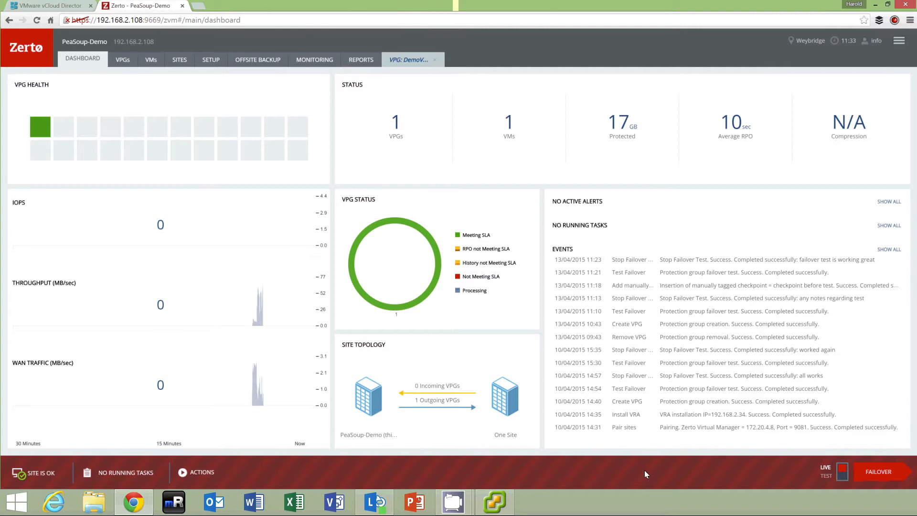
- Open the live failover wizard, choose DemoVPG, and select it in the execution parameters
left_click(875, 472)
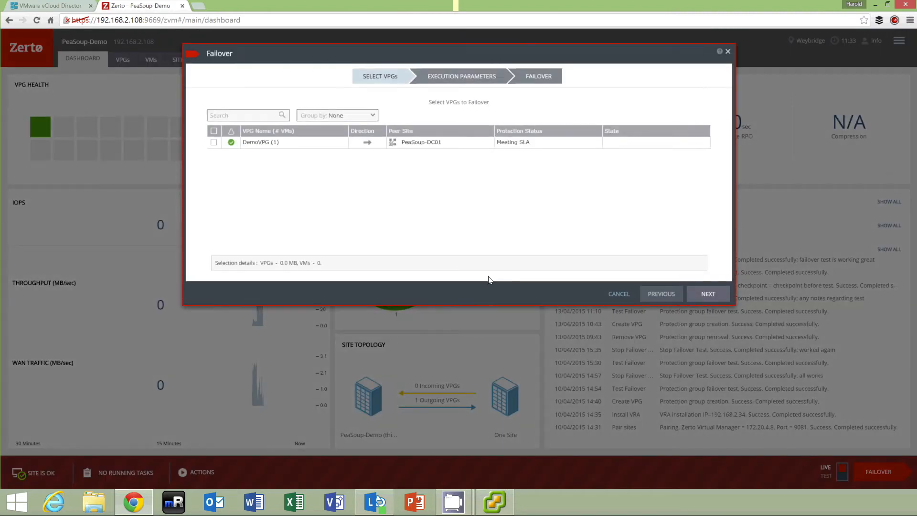
left_click(213, 143)
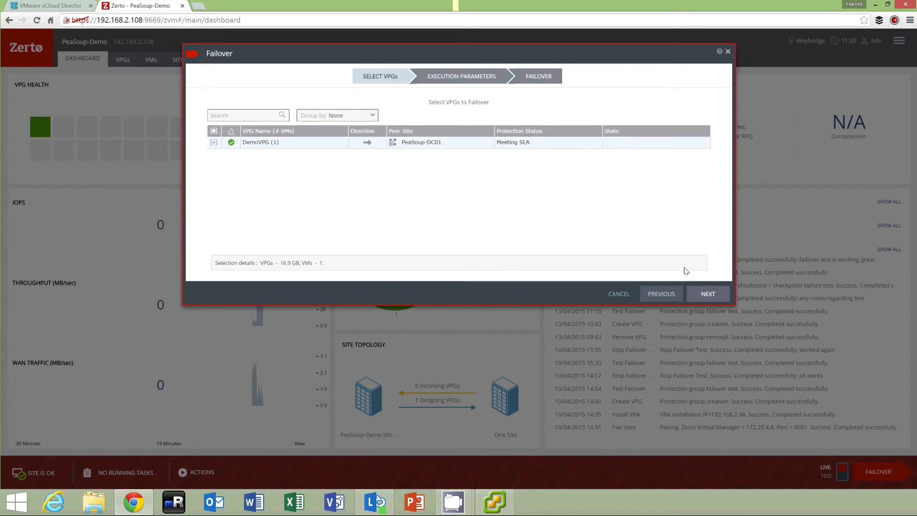
left_click(703, 298)
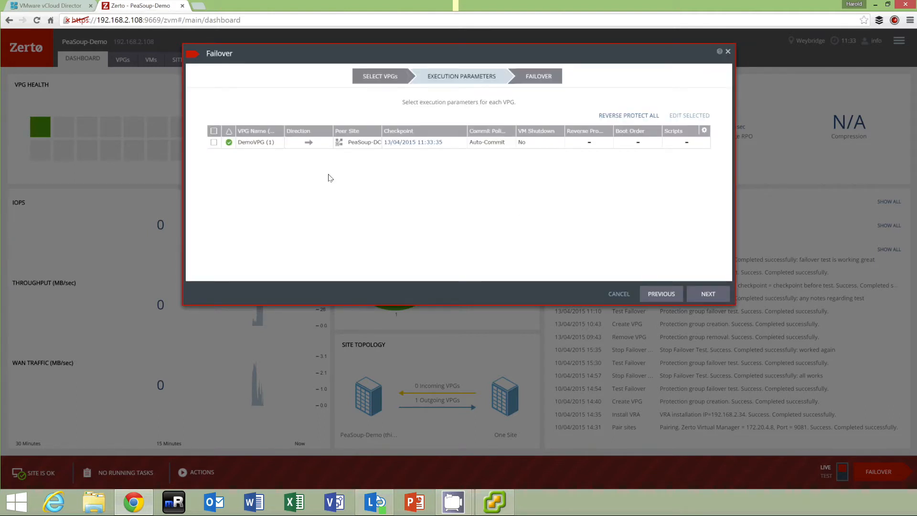
left_click(213, 143)
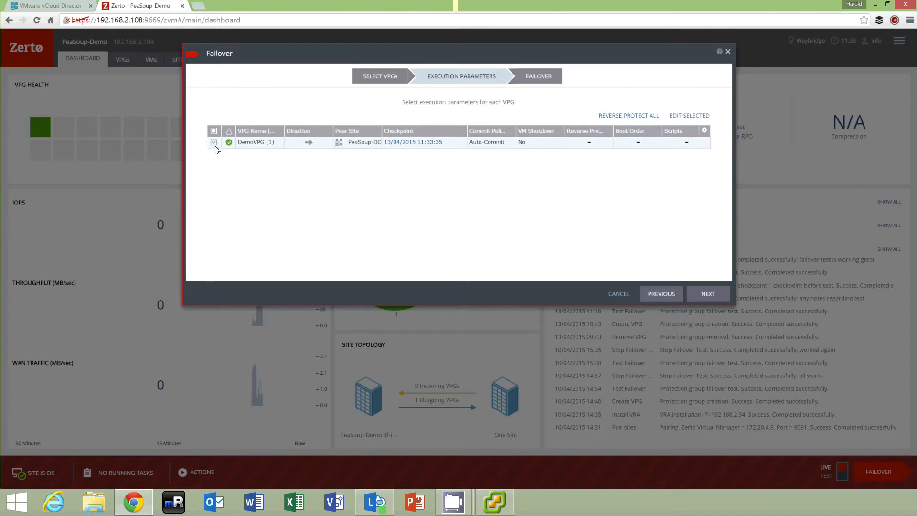
- Review the recovery checkpoints available for DemoVPG and close the list without saving
left_click(404, 143)
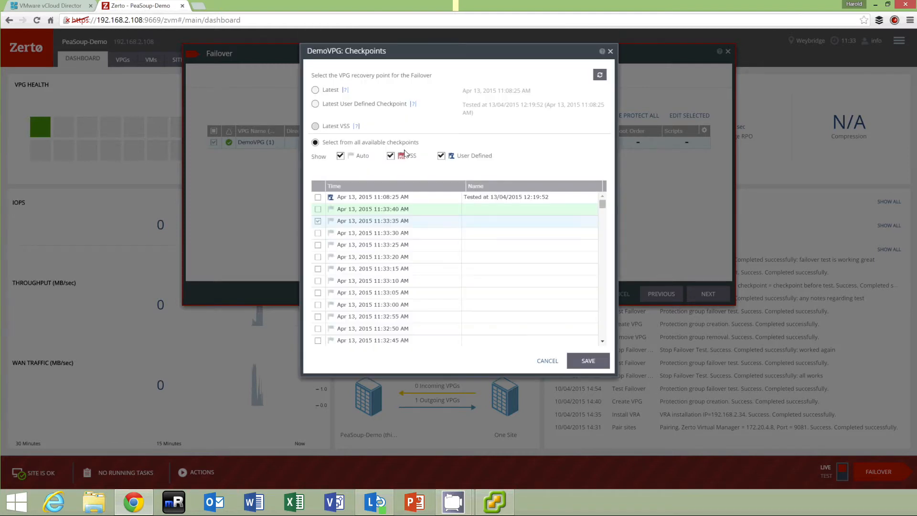
mouse_move(603, 206)
left_mouse_down()
mouse_move(607, 244)
mouse_move(593, 200)
left_mouse_up()
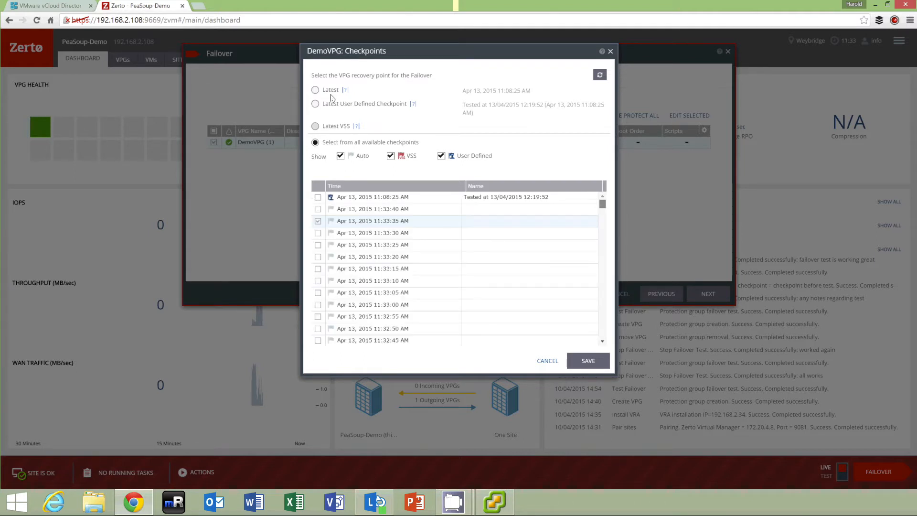
left_click(315, 91)
left_click(555, 364)
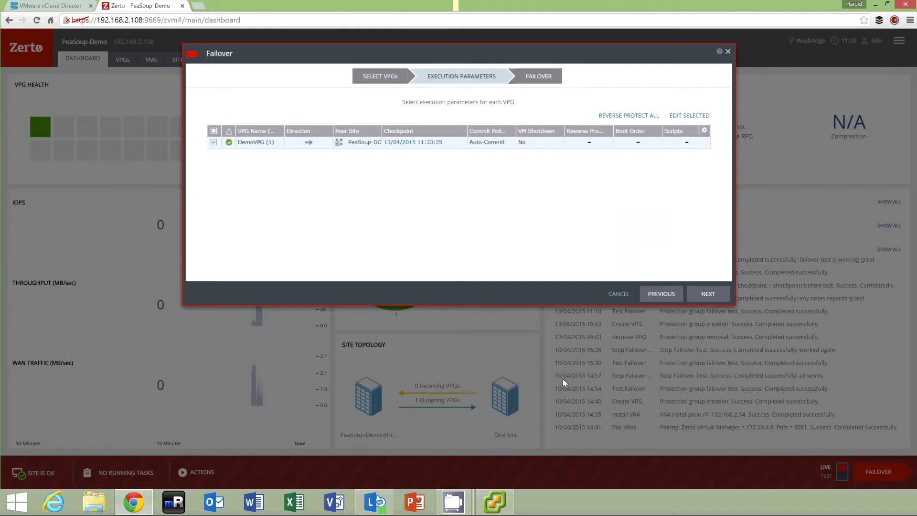
- Check DemoVPG's commit policy and set its VM Shutdown option to Yes
left_click(509, 143)
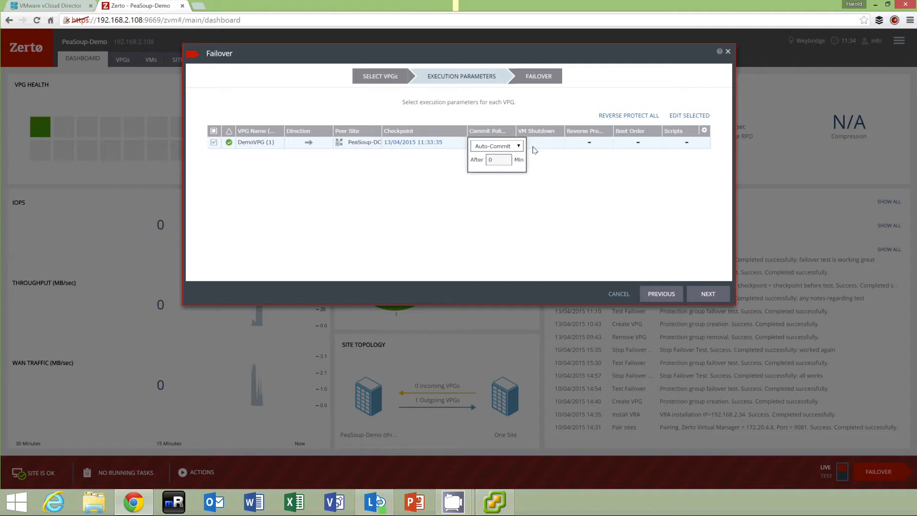
left_click(527, 174)
left_click(557, 144)
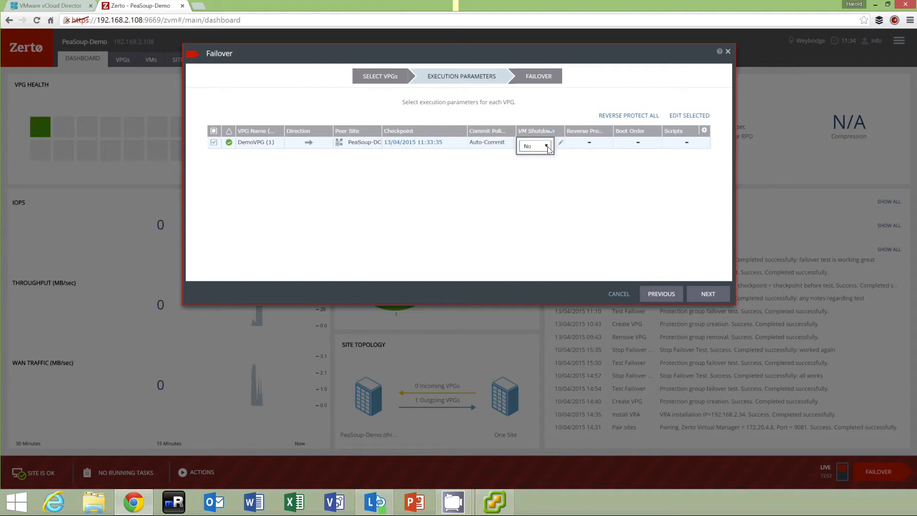
left_click(547, 148)
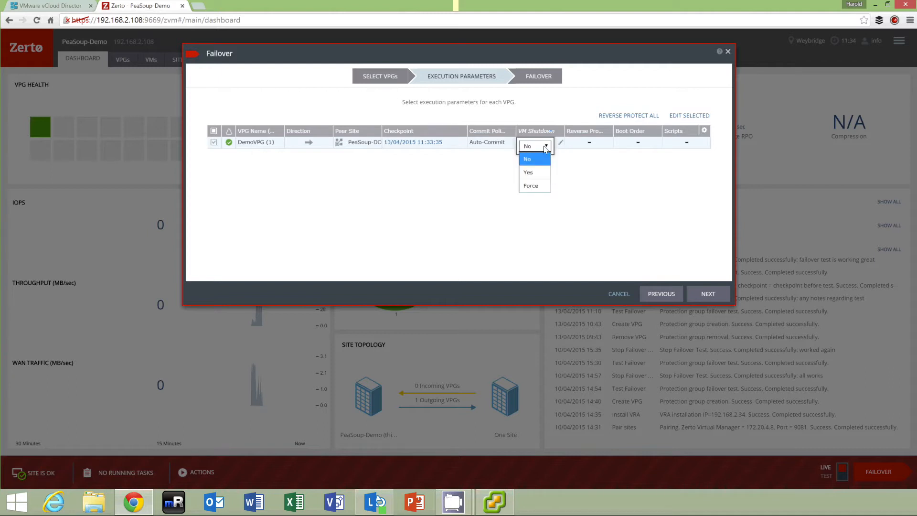
left_click(532, 174)
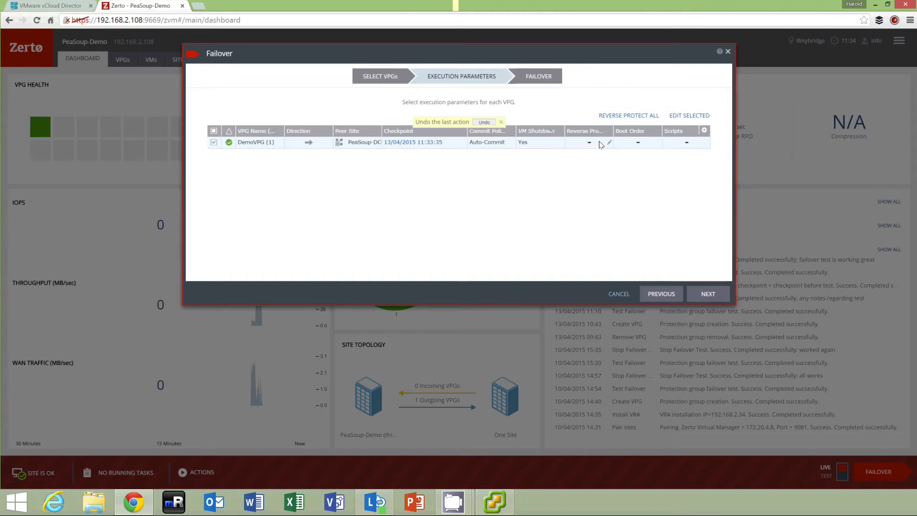
- Apply reverse protection to all selected VPGs and start the live failover of DemoVPG
left_click(624, 118)
left_click(706, 293)
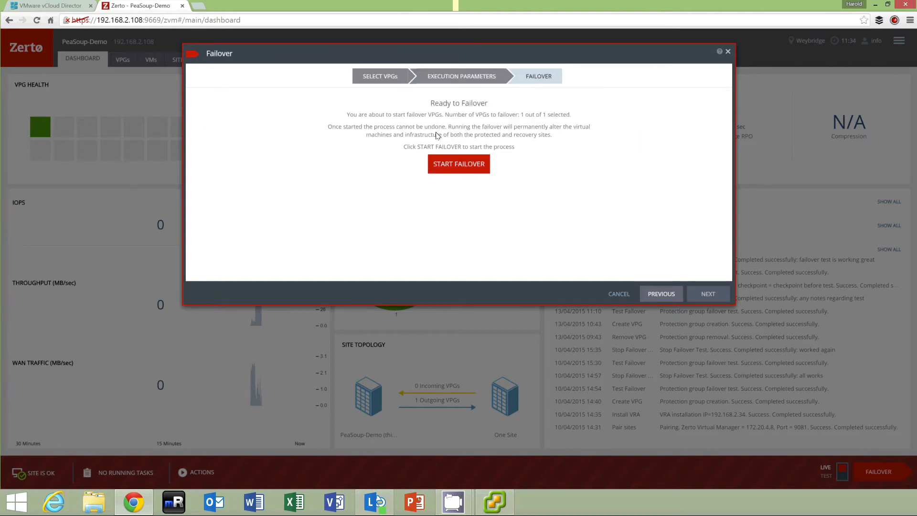
left_click(463, 165)
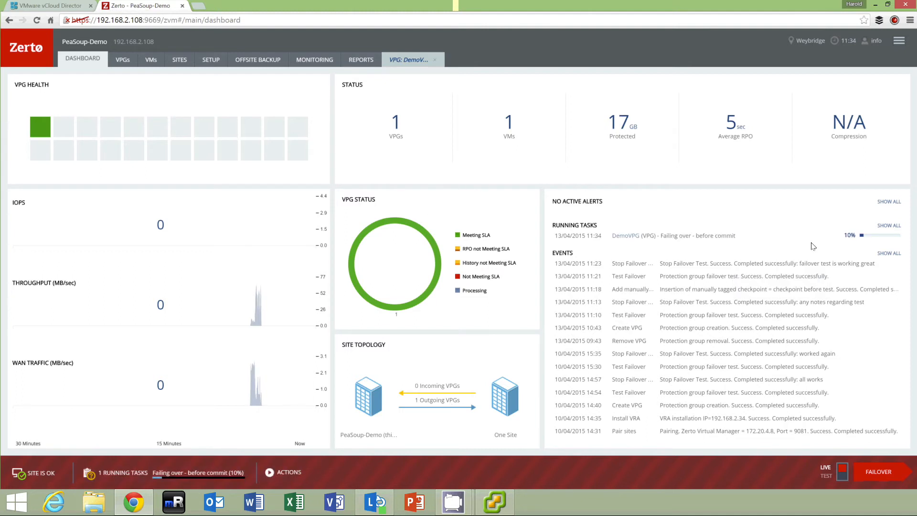
- Check the shutdown and failover tasks in vSphere Client, then return to the Zerto dashboard
mouse_move(498, 511)
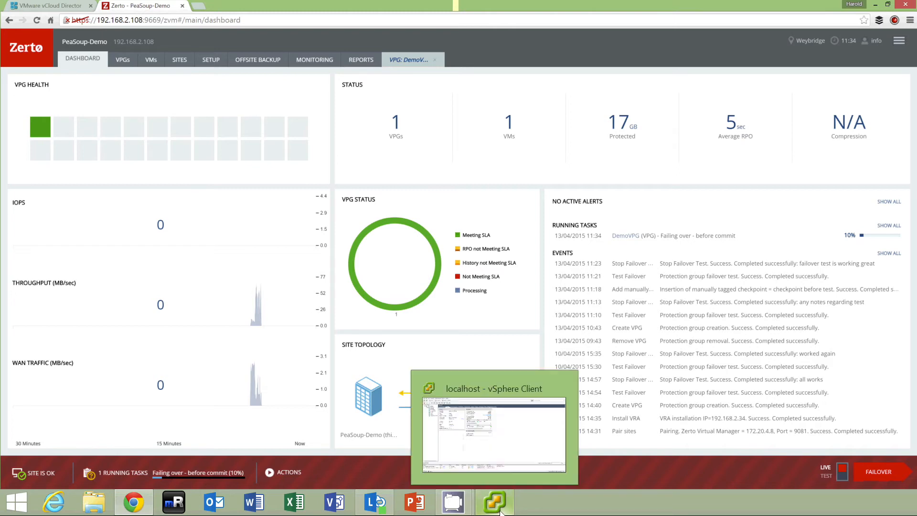
left_click(447, 429)
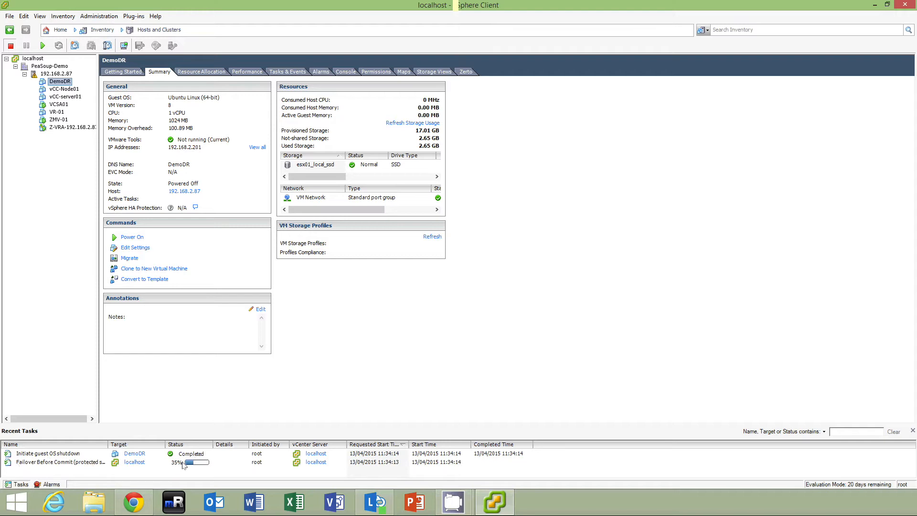
left_click(136, 502)
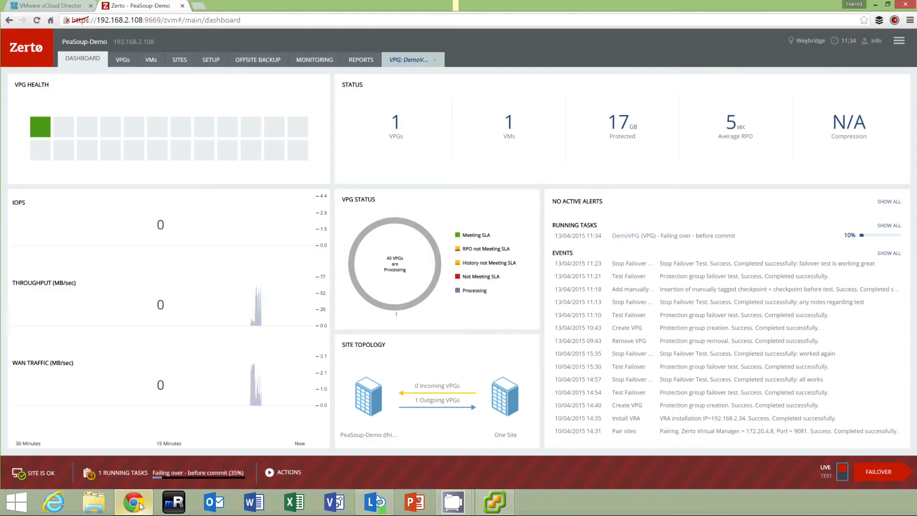
- Refresh the vApps in vCloud Director to check for DemoVPG and view the virtual machine list
left_click(47, 8)
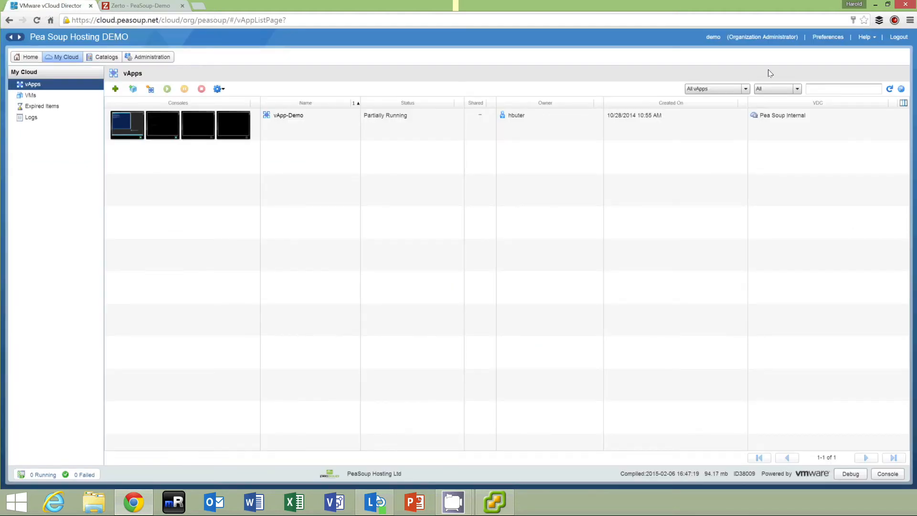
left_click(889, 90)
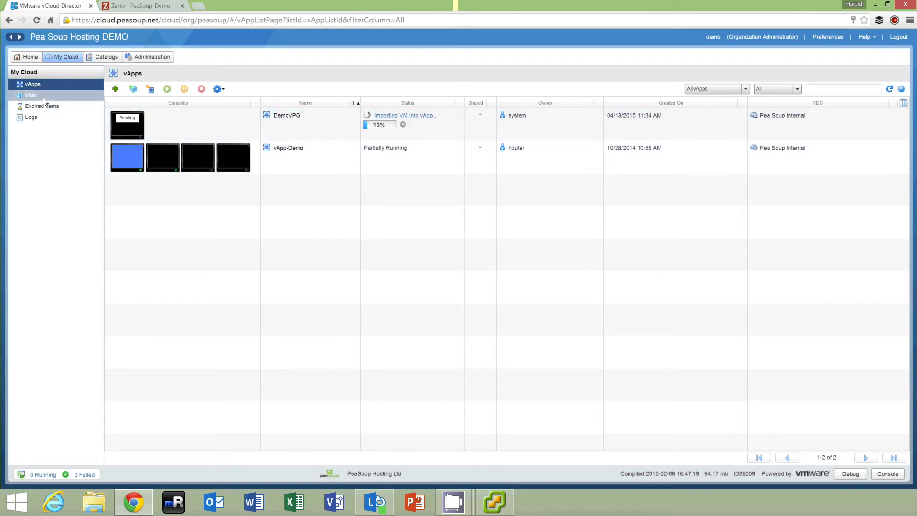
left_click(890, 90)
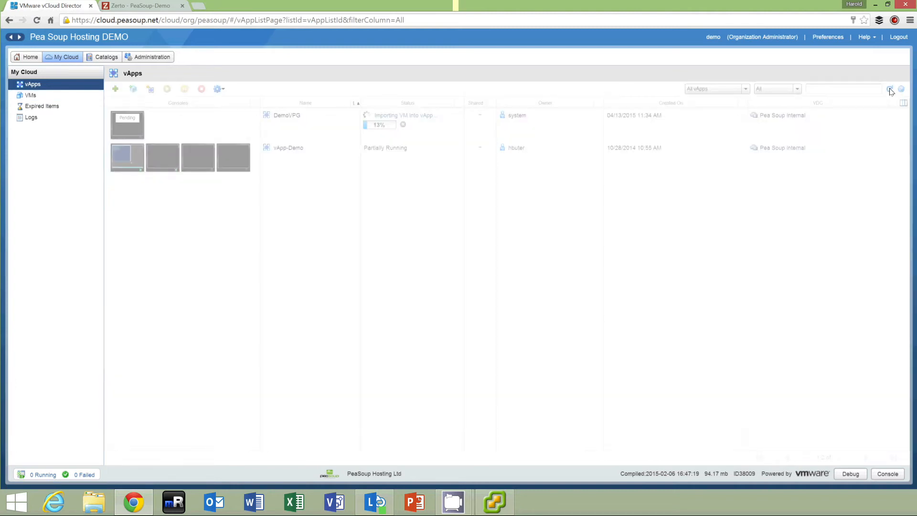
left_click(28, 96)
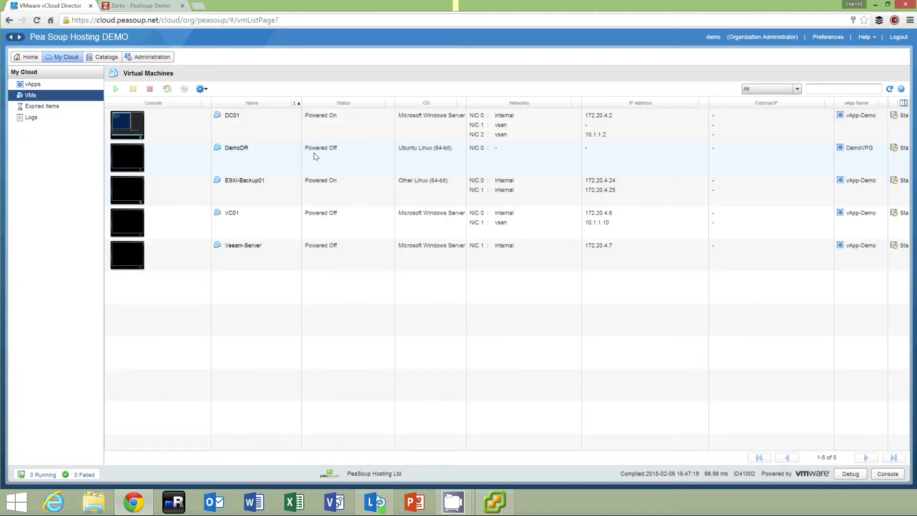
- Compare the progress of the failover before commit task in vSphere Client and on the Zerto dashboard
left_click(505, 503)
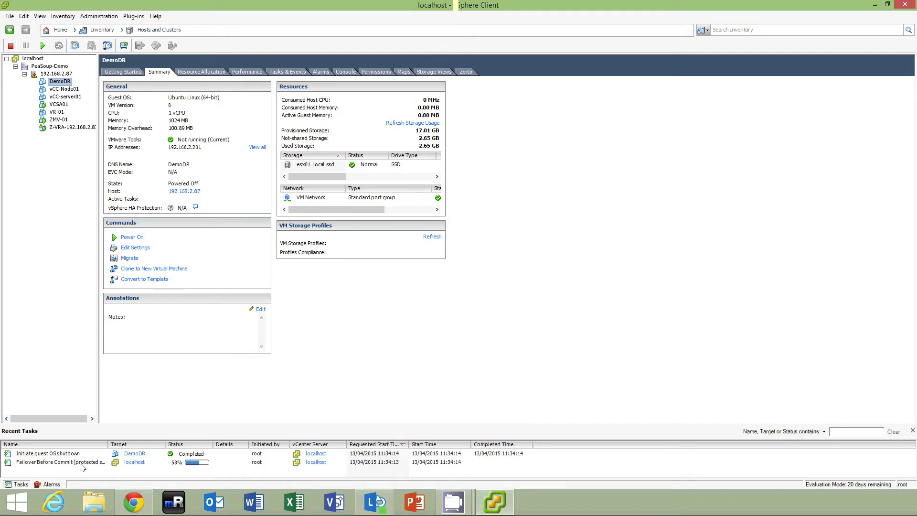
left_click(136, 509)
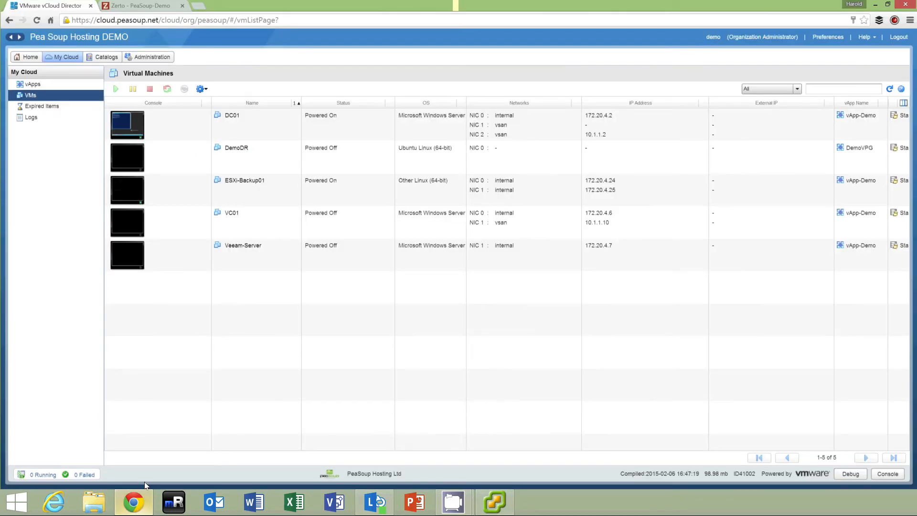
left_click(134, 8)
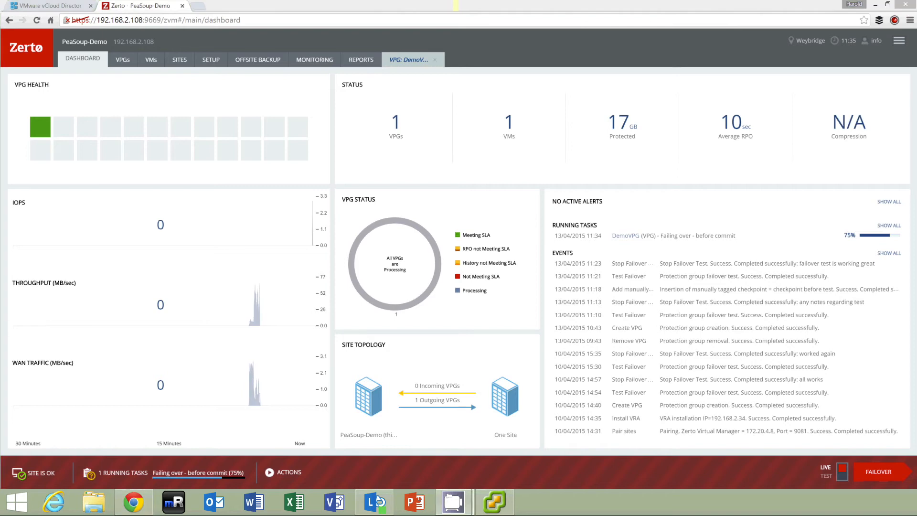
left_click(495, 503)
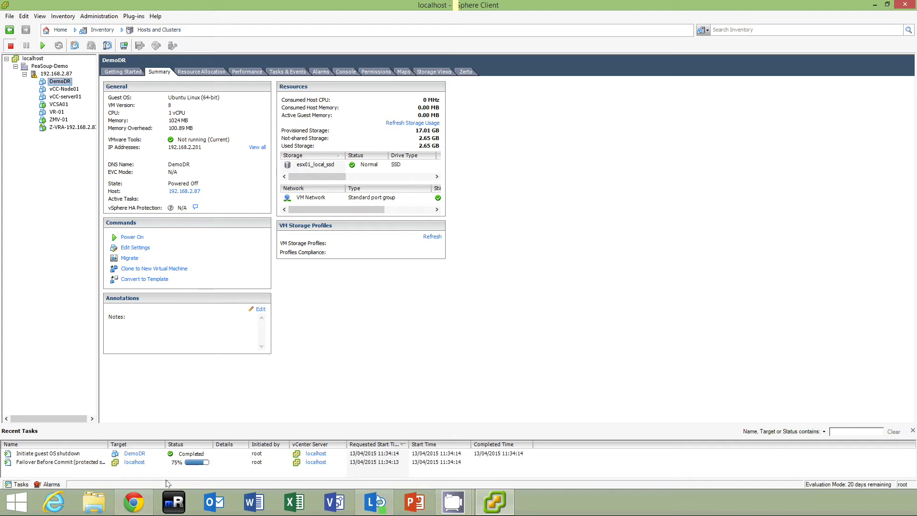
left_click(134, 501)
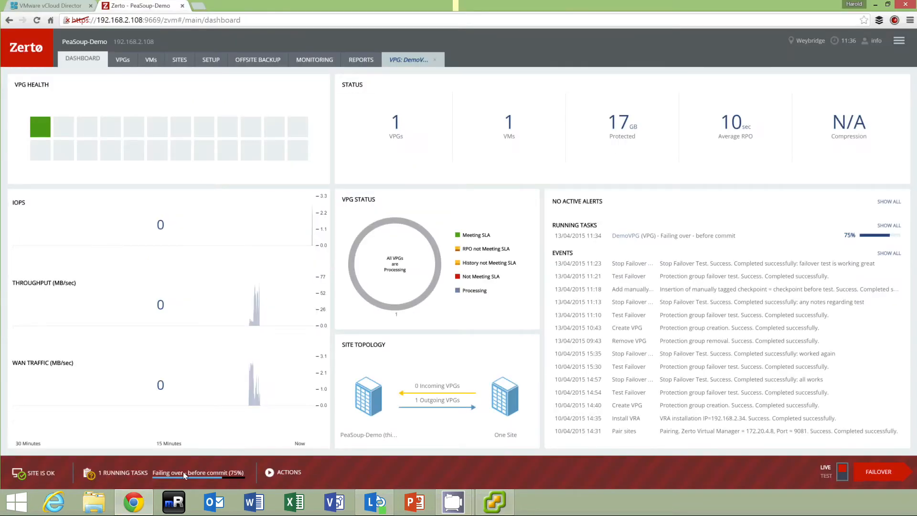
- Refresh the vCloud Director virtual machine list to check DemoDR, then return to the Zerto dashboard
left_click(54, 5)
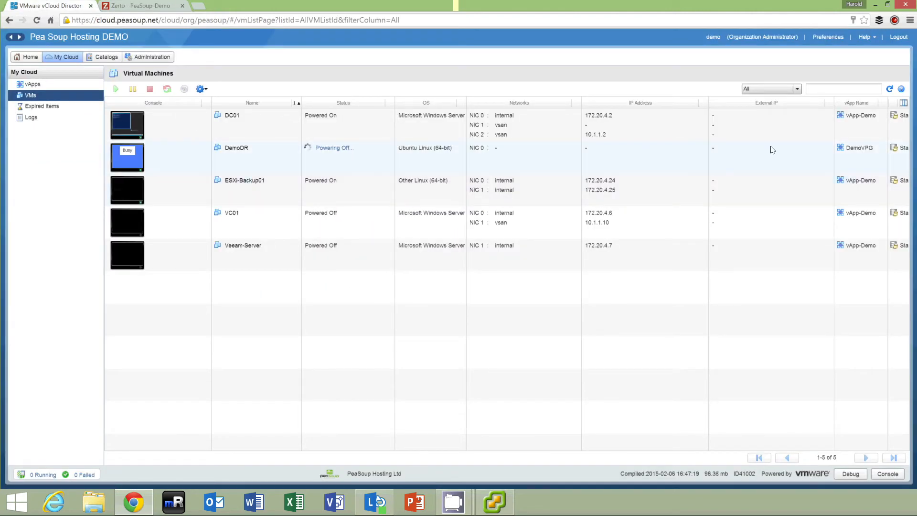
left_click(889, 89)
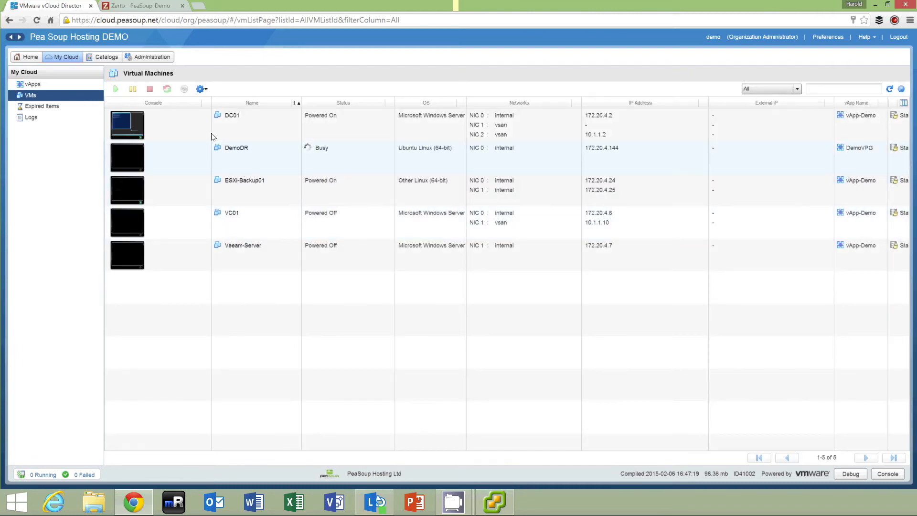
left_click(134, 9)
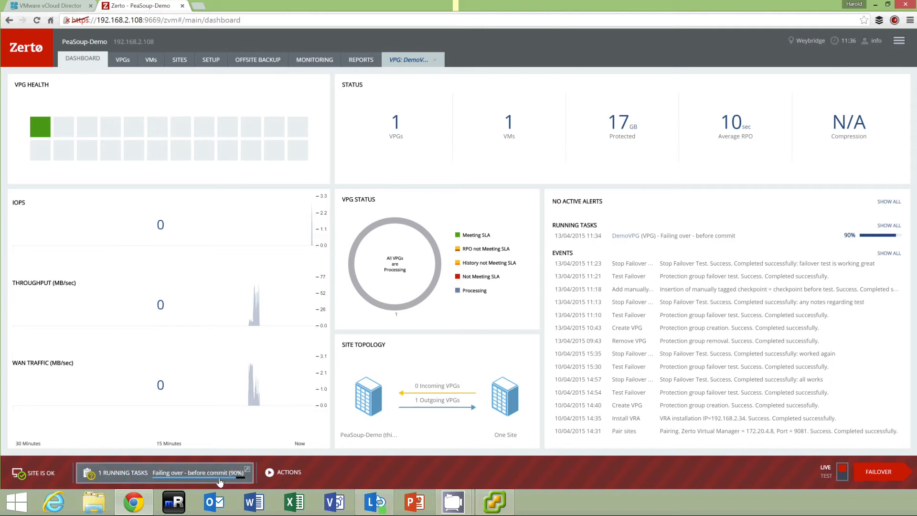
- Enlarge the recent tasks area in vSphere Client and check the failover commit tasks there and in Zerto
left_click(494, 501)
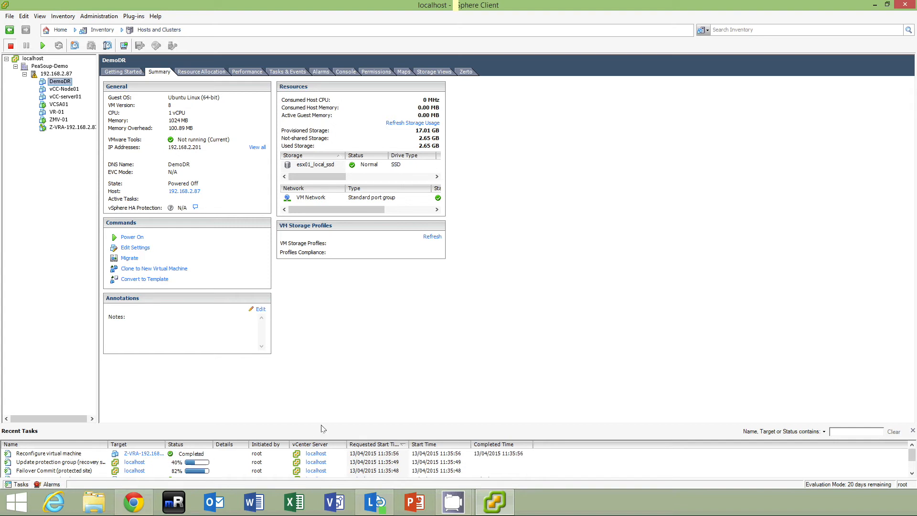
left_click_drag(322, 427, 321, 369)
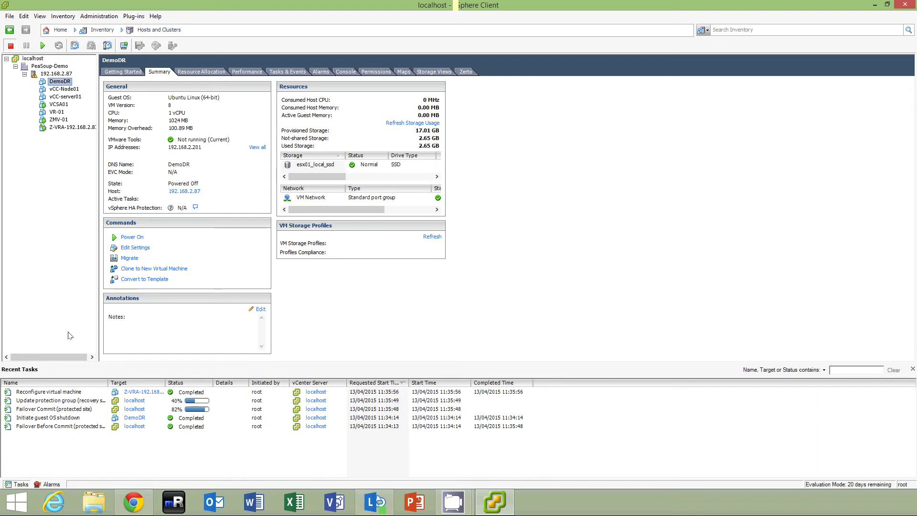
left_click(134, 501)
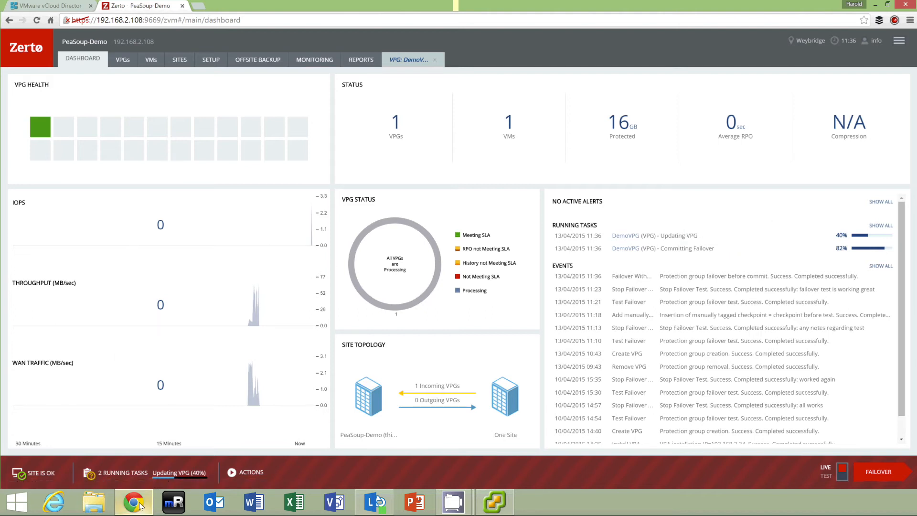
left_click(497, 505)
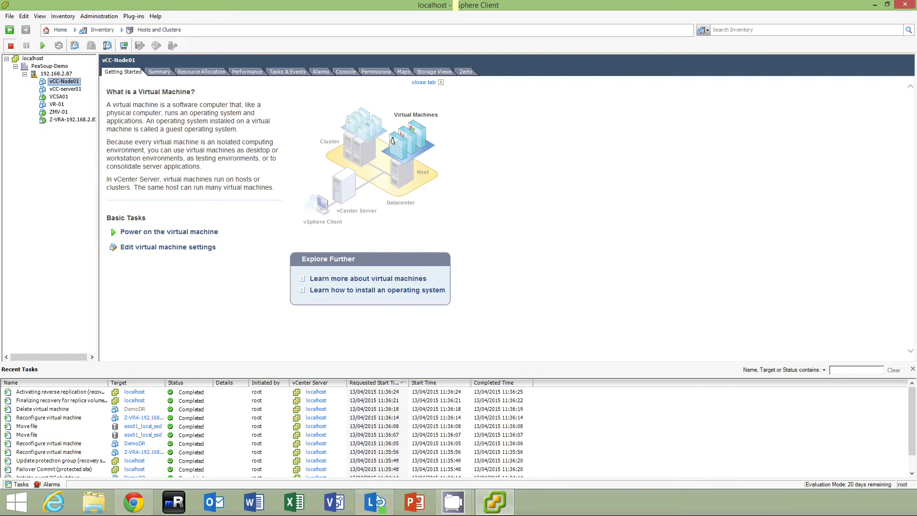
left_click(134, 501)
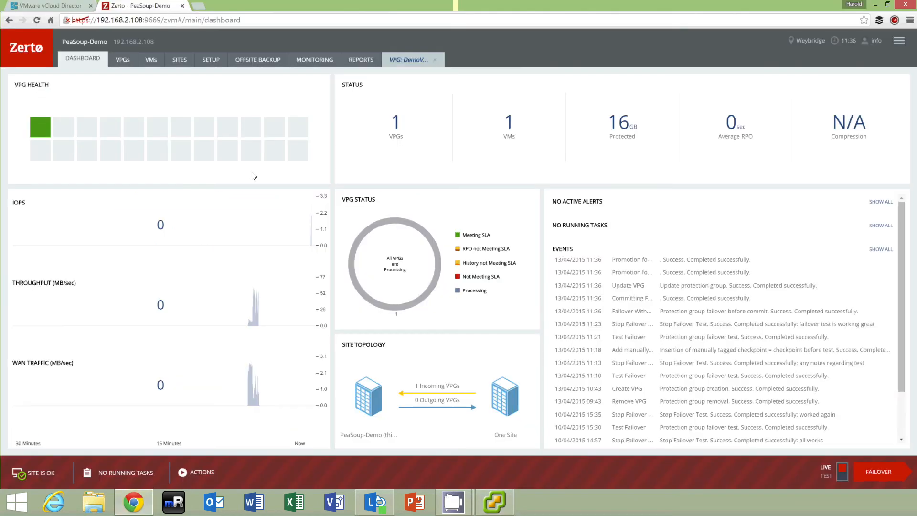
- Refresh the virtual machine list in vCloud Director and open DemoDR's console
left_click(56, 7)
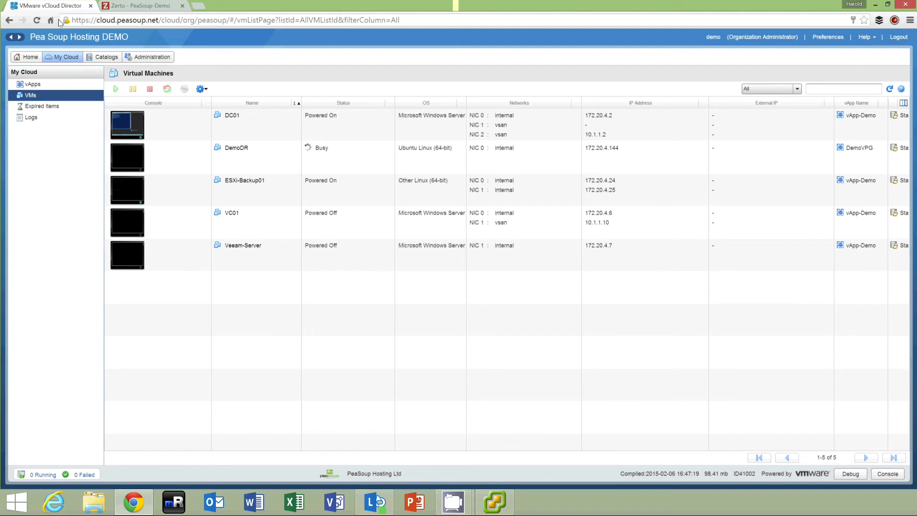
left_click(889, 90)
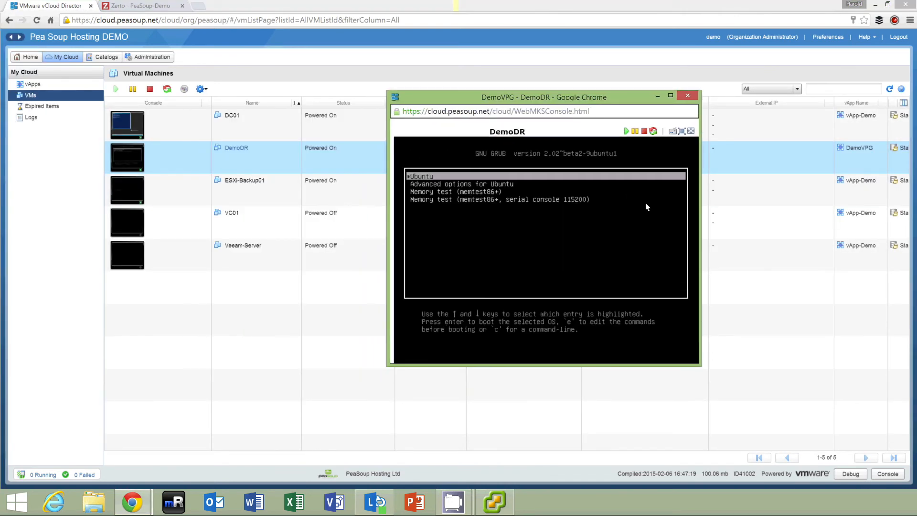
- Boot Ubuntu from the GRUB menu in DemoDR's console and move the console window higher to follow the startup
key("Return")
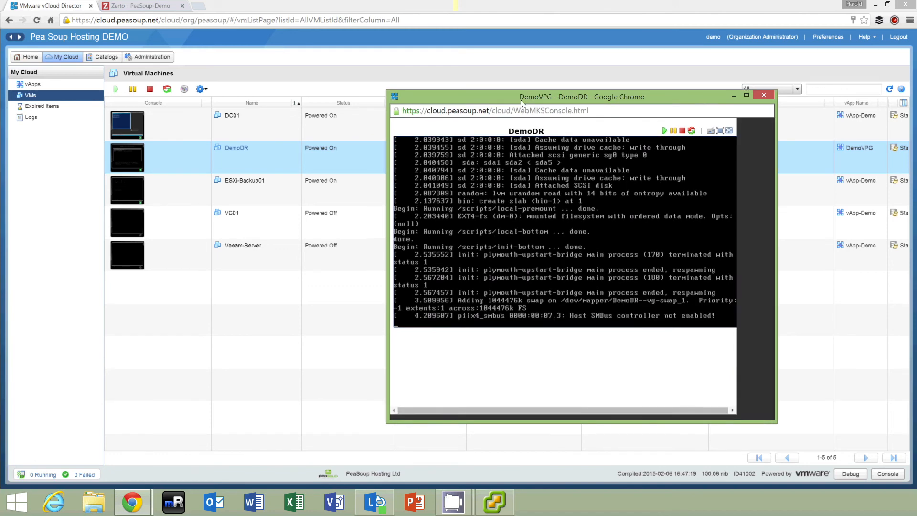
left_click_drag(515, 90, 494, 65)
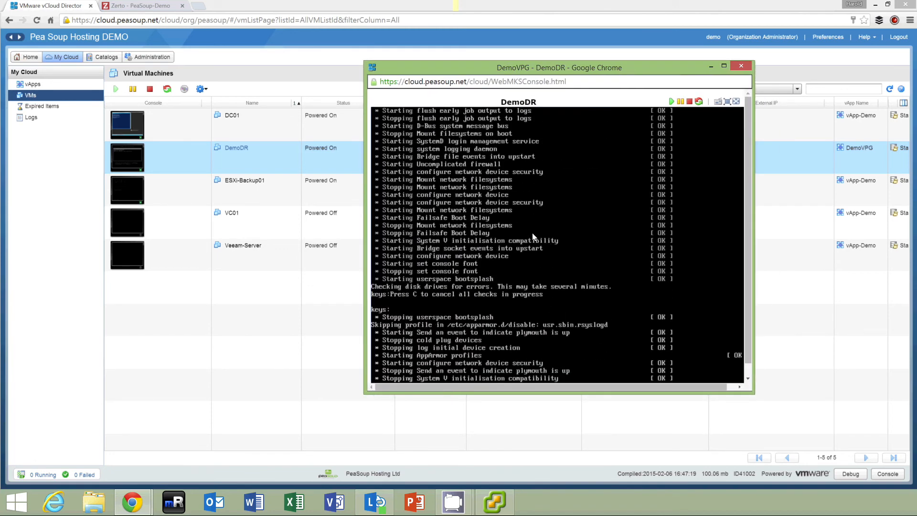
- Switch to Zerto and check the replication direction on the dashboard and DemoVPG's protection status in the VPG list's General view
left_click(141, 8)
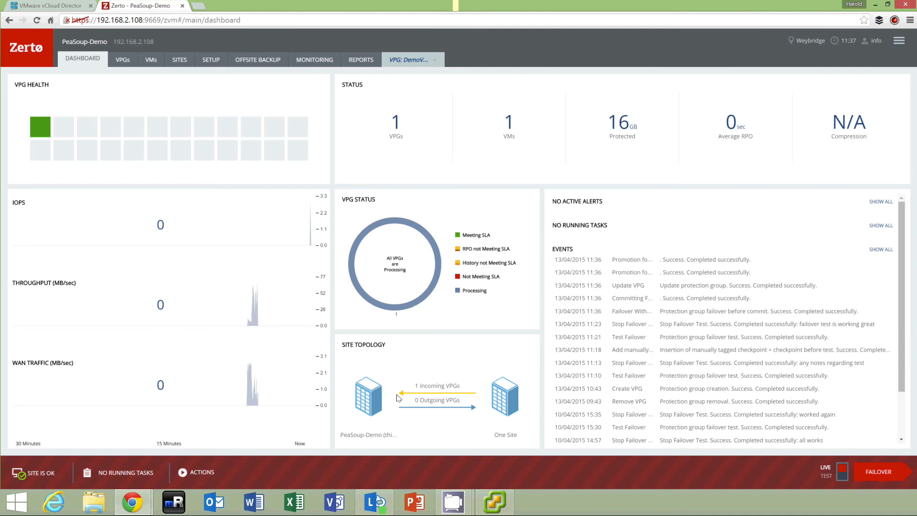
left_click(119, 61)
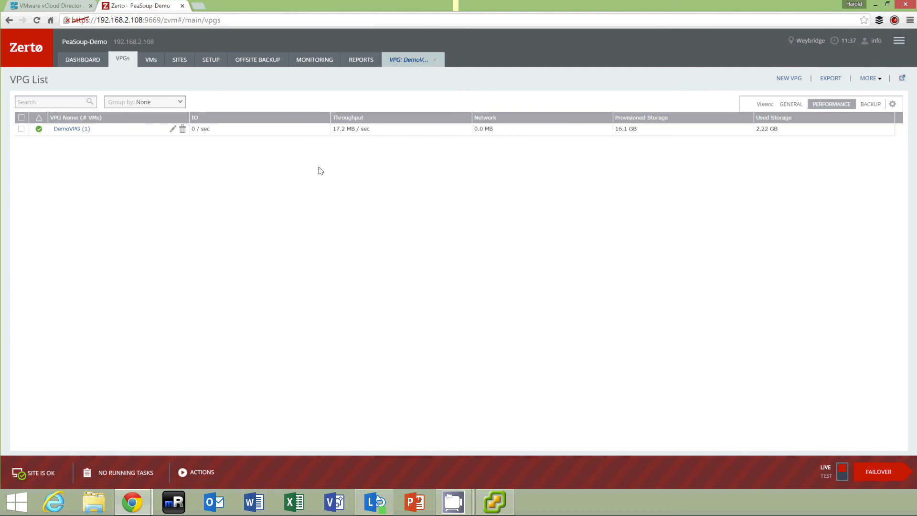
left_click(82, 60)
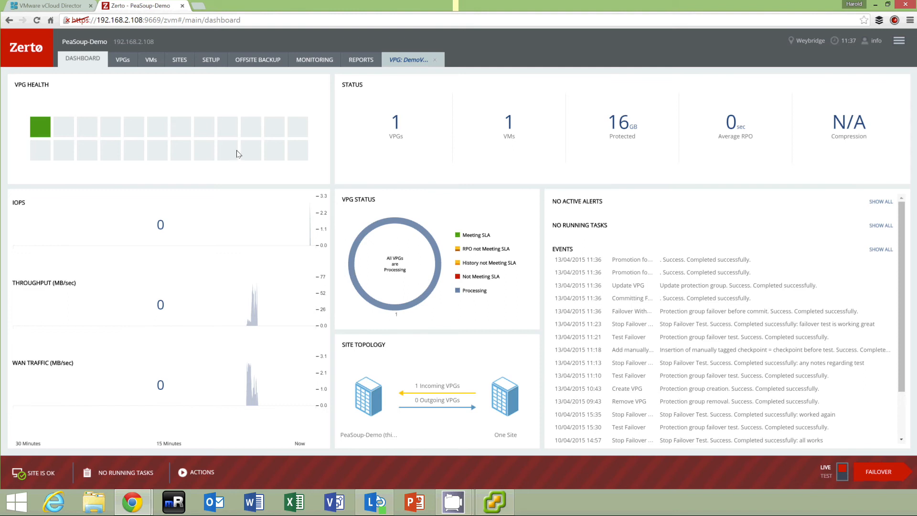
left_click(122, 59)
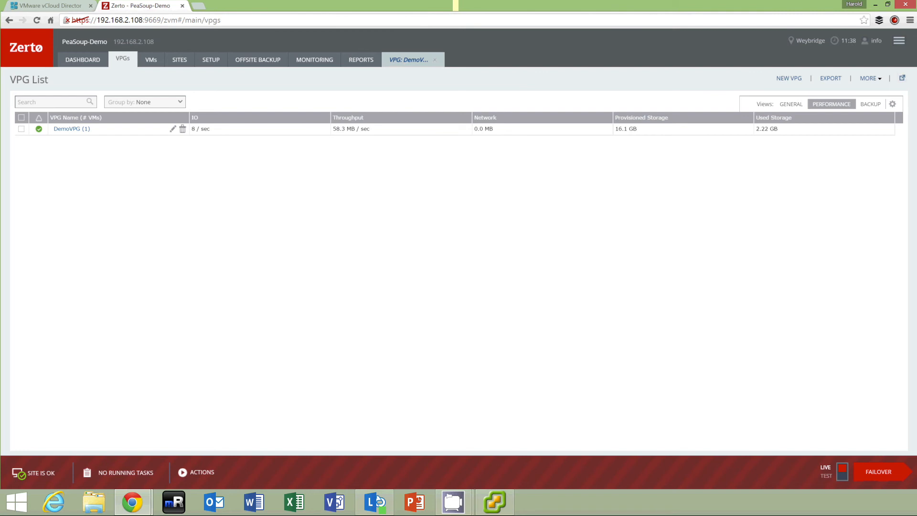
left_click(790, 105)
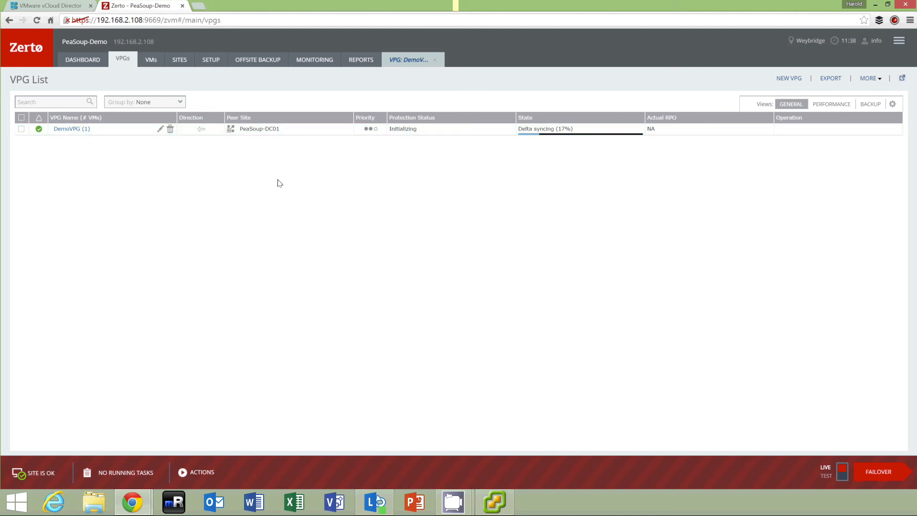
- Return to DemoDR's console, log in as demo with the account password, and display the network configuration with ifconfig
left_click(62, 6)
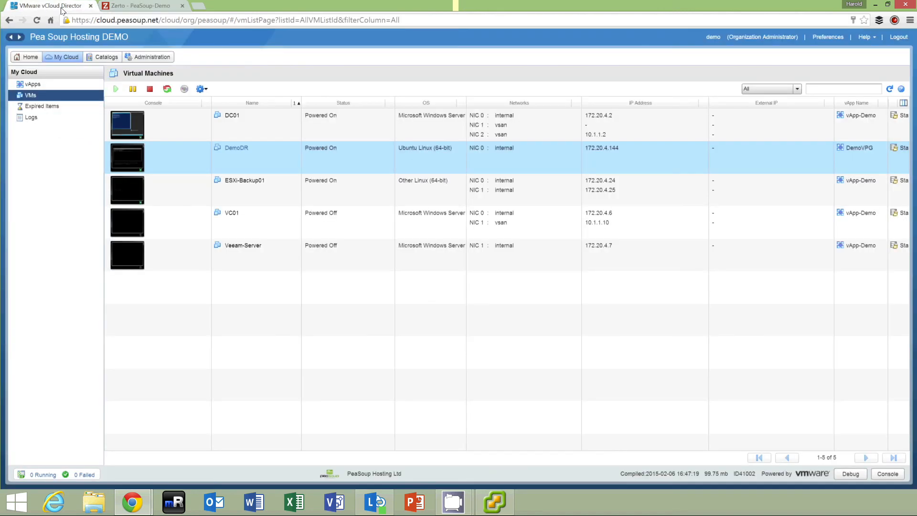
mouse_move(132, 501)
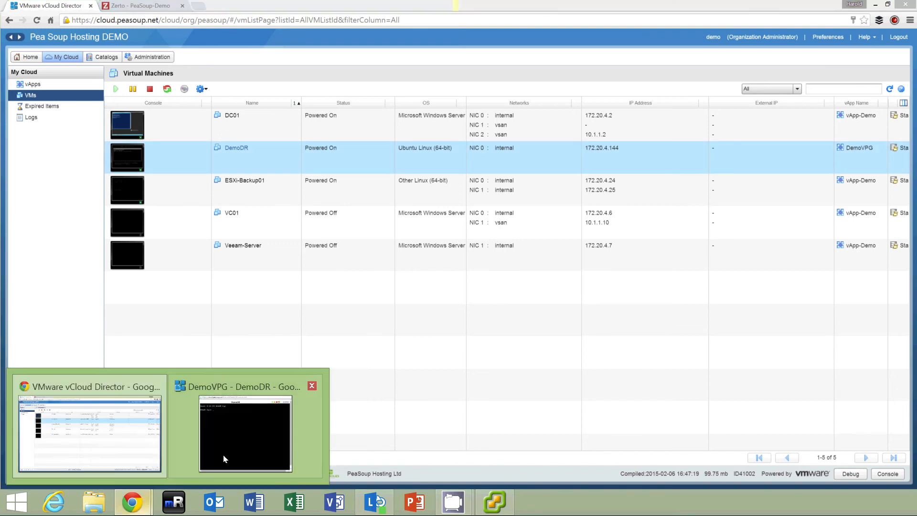
left_click(247, 425)
type("demo")
key("Return")
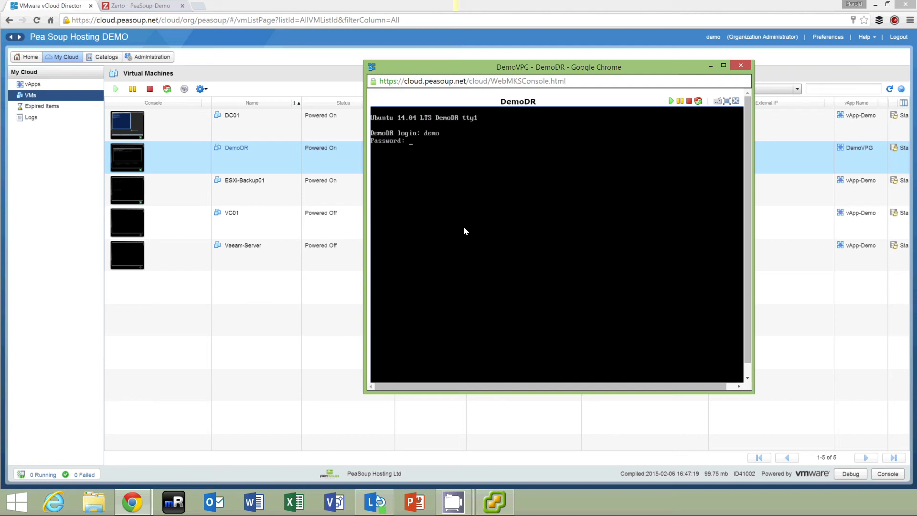
key("Return")
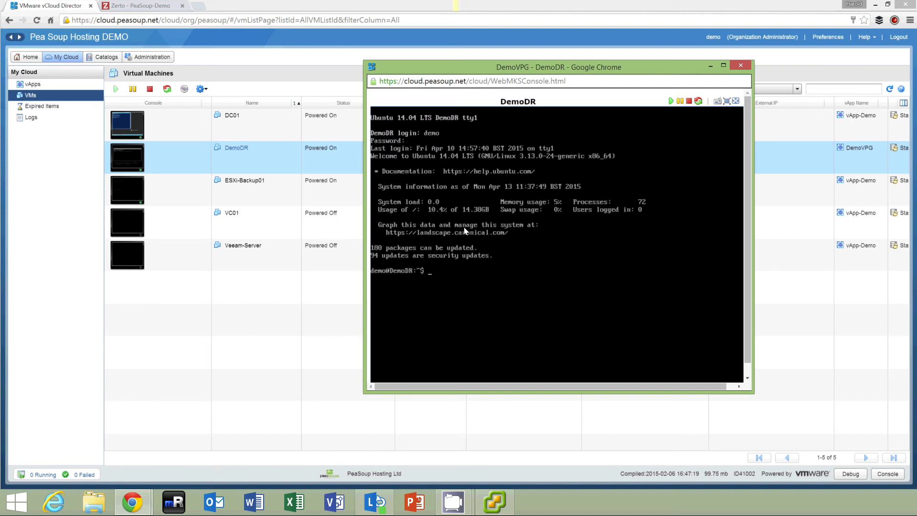
type("ifconfig")
key("Return")
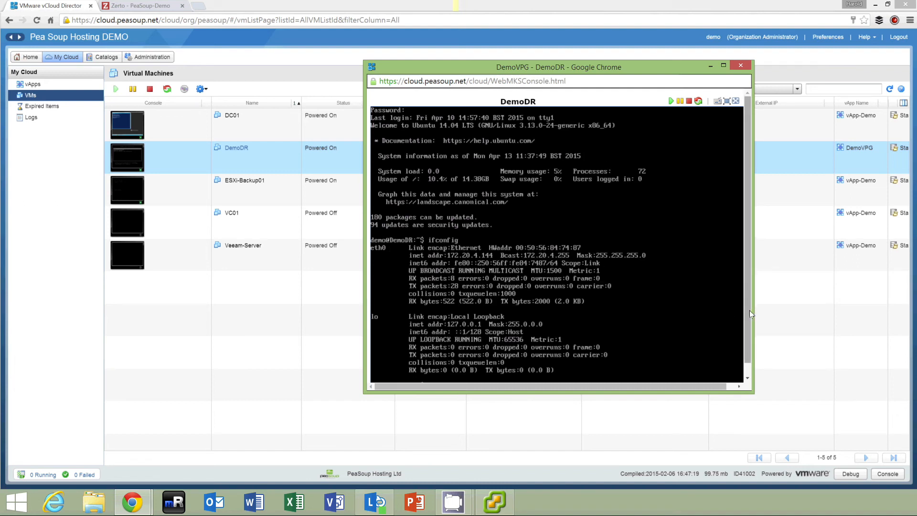
- Write "fail over passed and machine is back in production at DR site" at DemoDR's prompt and close the console
scroll(749, 310, "down", 1)
type("fail ov")
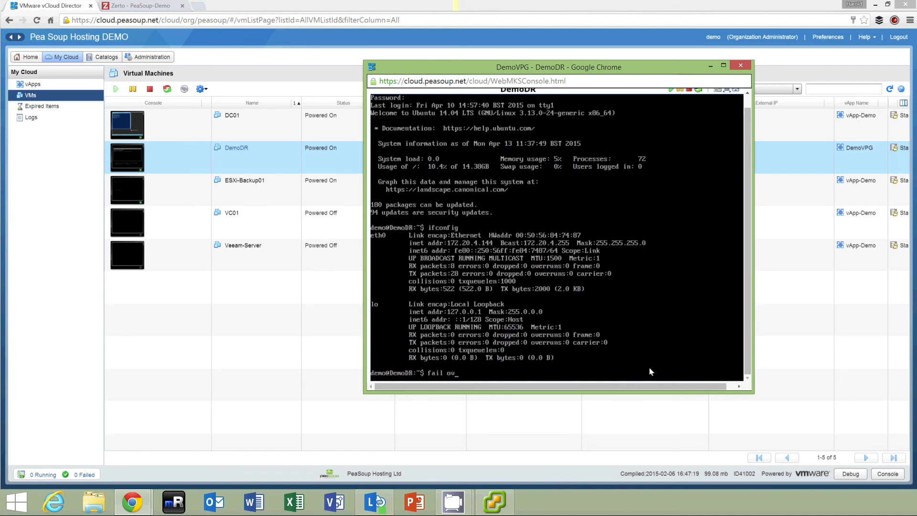
type("er passed and machine is back in prod")
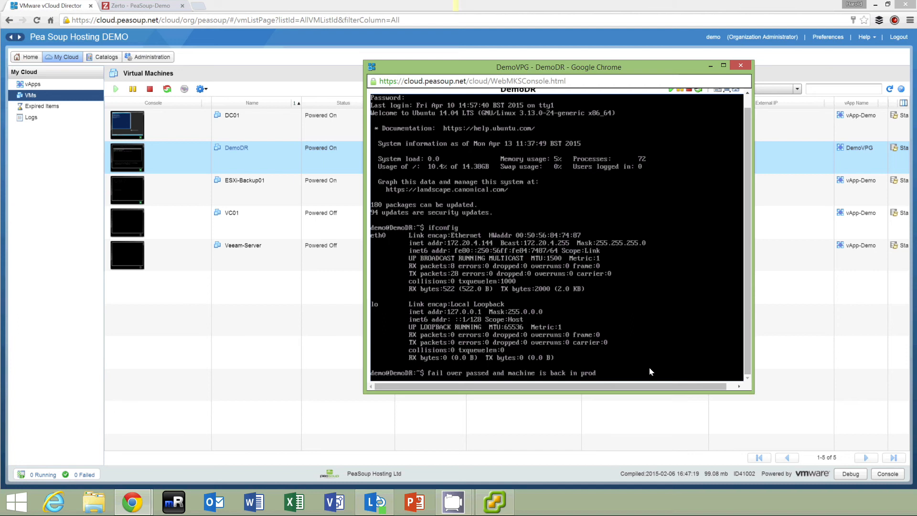
type("uction at DR t")
type("ite")
left_click(739, 67)
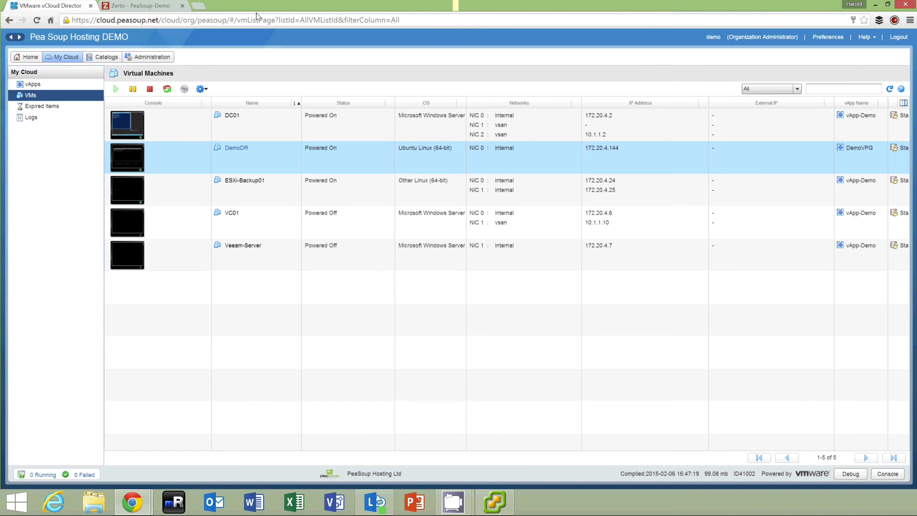
- Check DemoVPG's synchronisation state and SLA status in Zerto's VPG list and VPG details, and the site topology on the dashboard
left_click(152, 6)
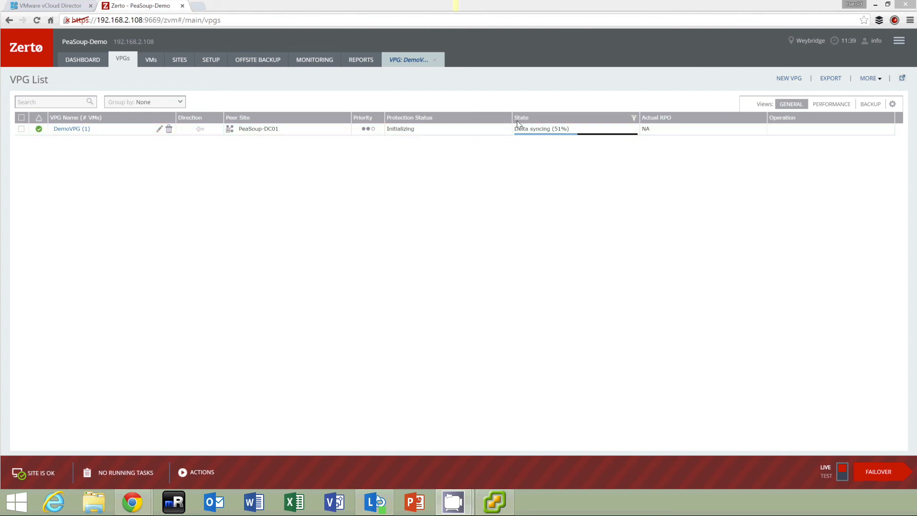
left_click(411, 60)
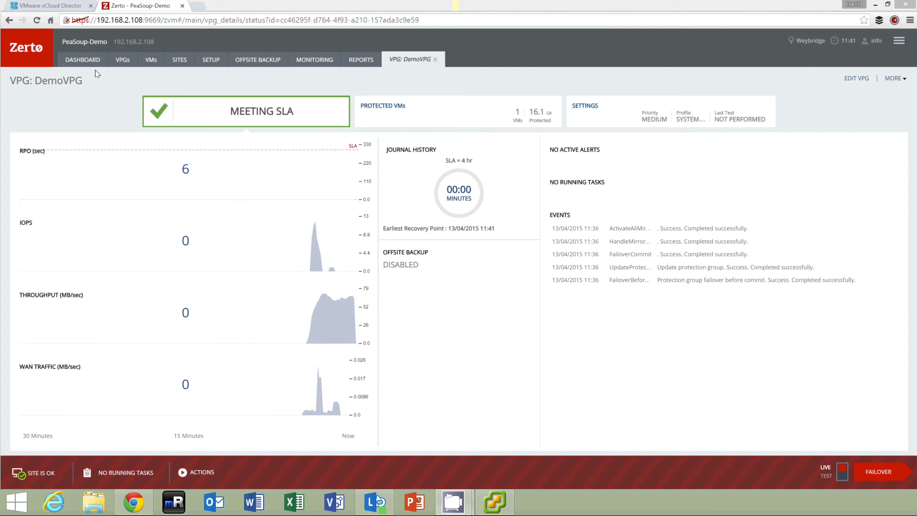
left_click(84, 63)
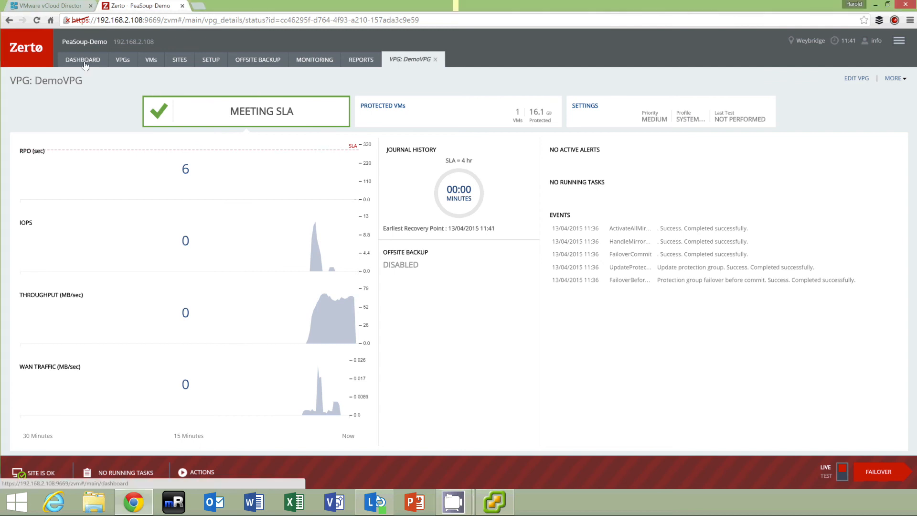
left_click(85, 63)
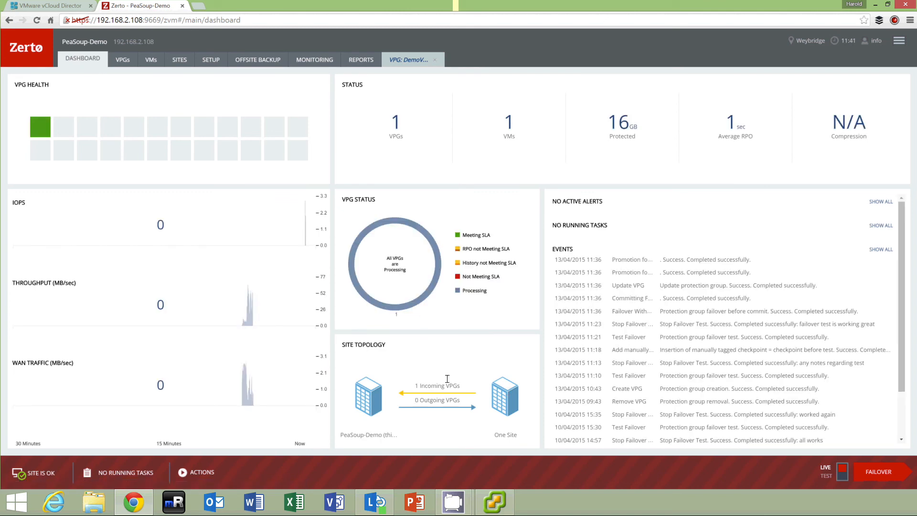
left_click(123, 62)
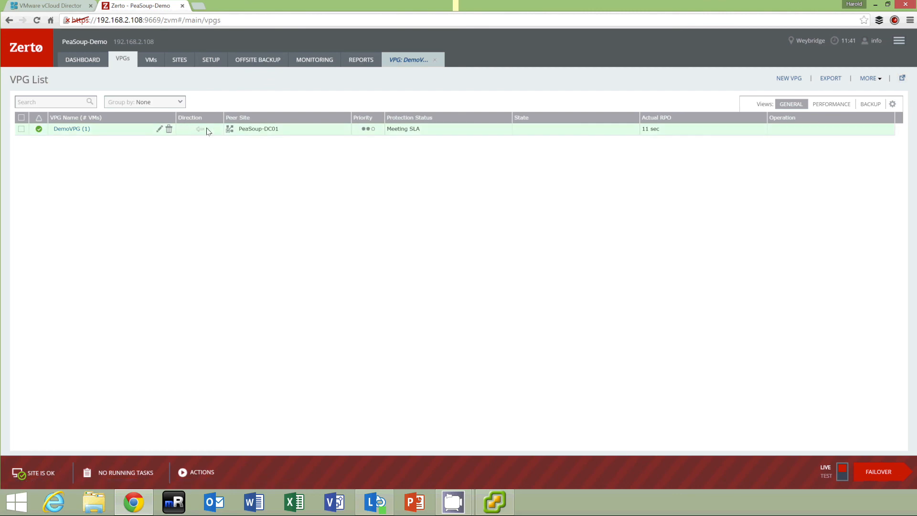
- Compare the vSphere Client inventory with the vCloud Director virtual machine list for DemoDR's location, then return to Zerto
left_click(494, 502)
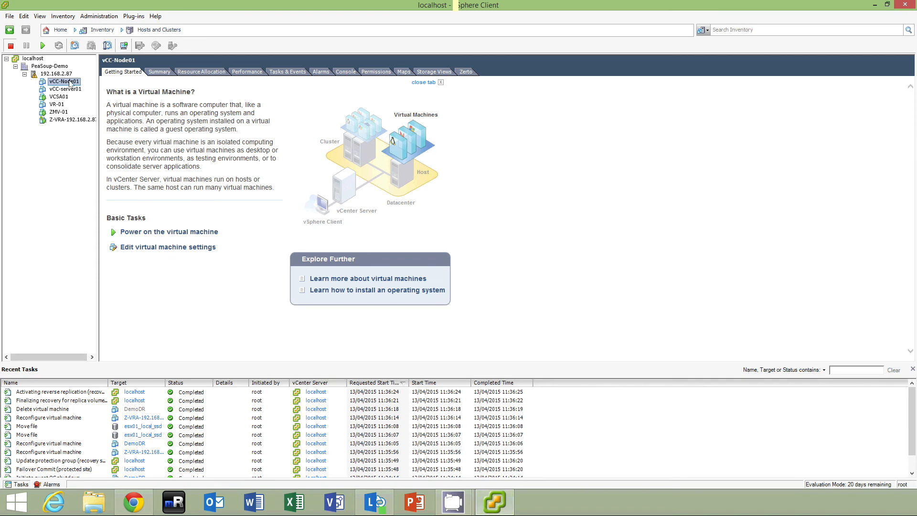
left_click(134, 502)
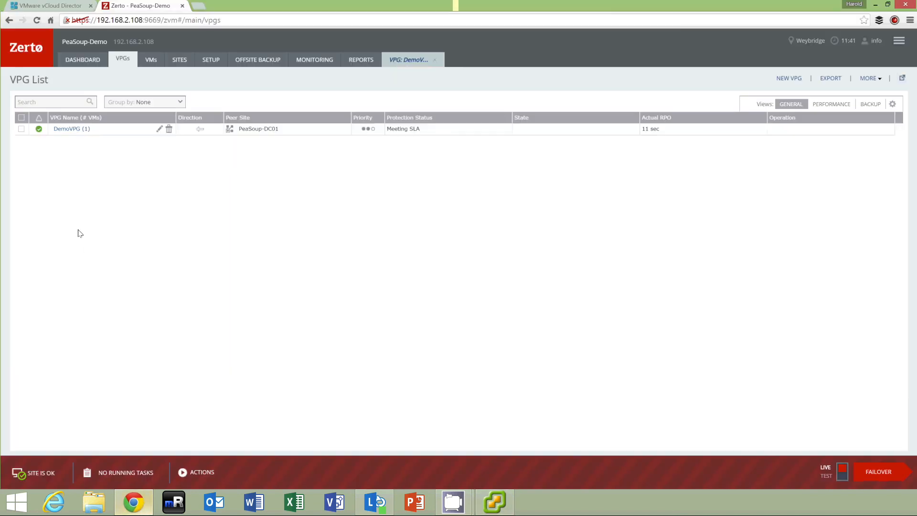
left_click(56, 6)
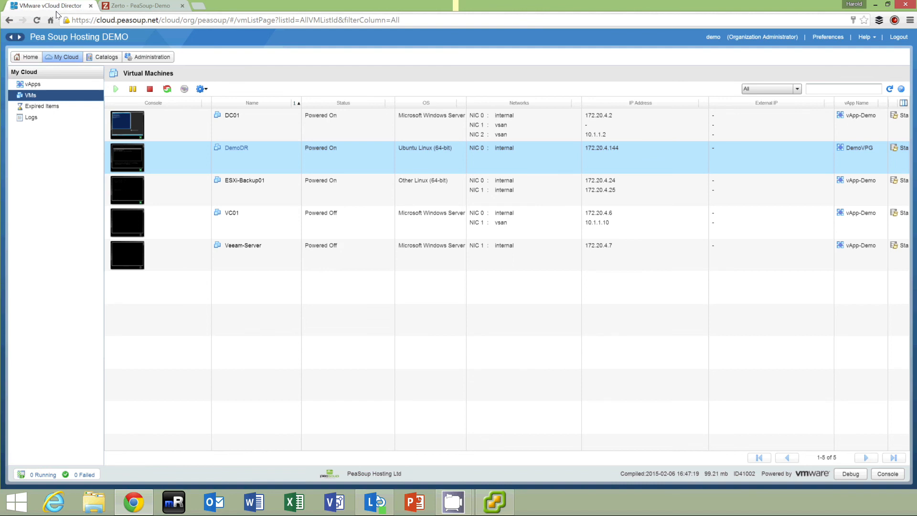
left_click(152, 7)
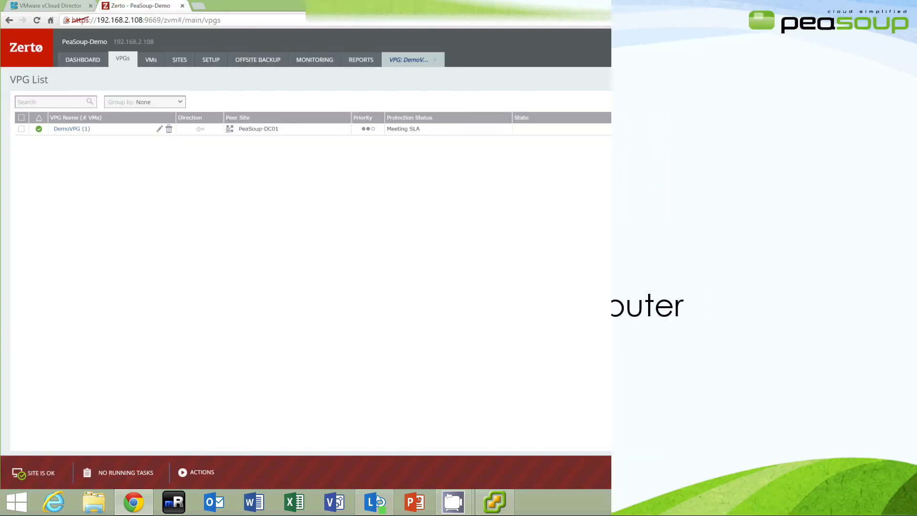